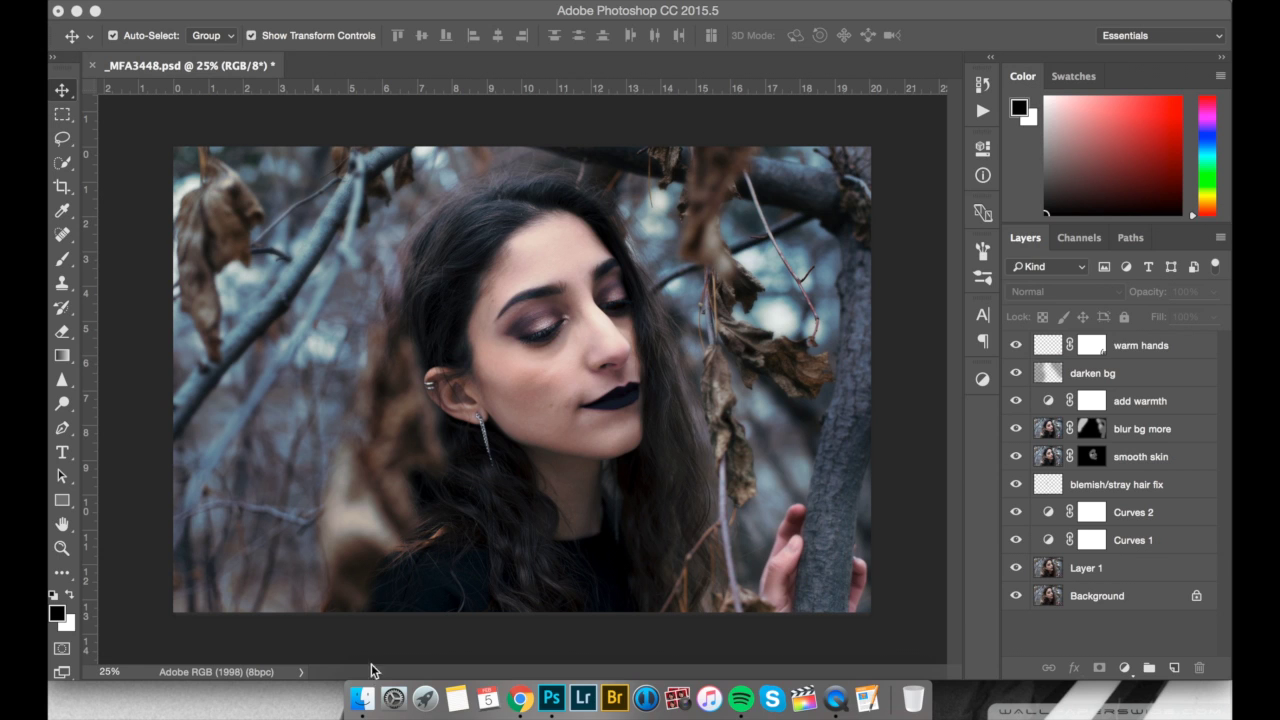
- Open the raw photo _MFA3448.NEF from Finder for editing in Camera Raw
{"action": "left_click", "coordinate": [362, 698]}
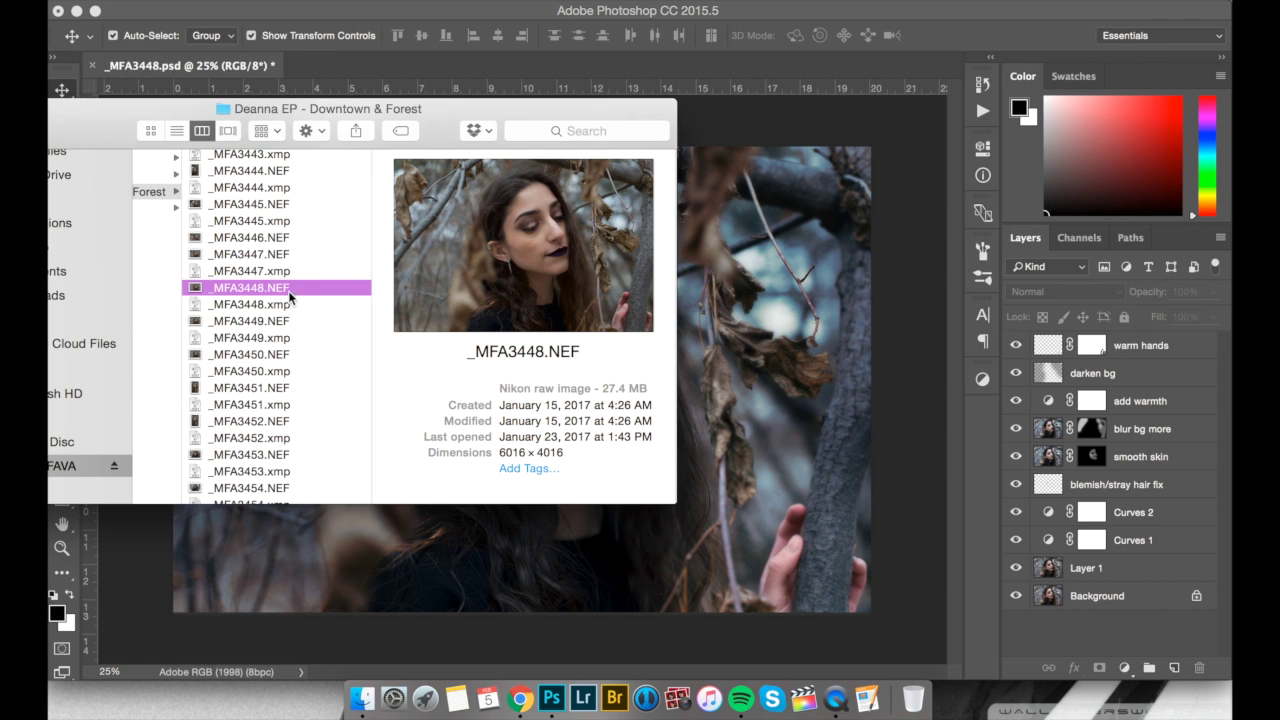
{"action": "double_click", "coordinate": [283, 290]}
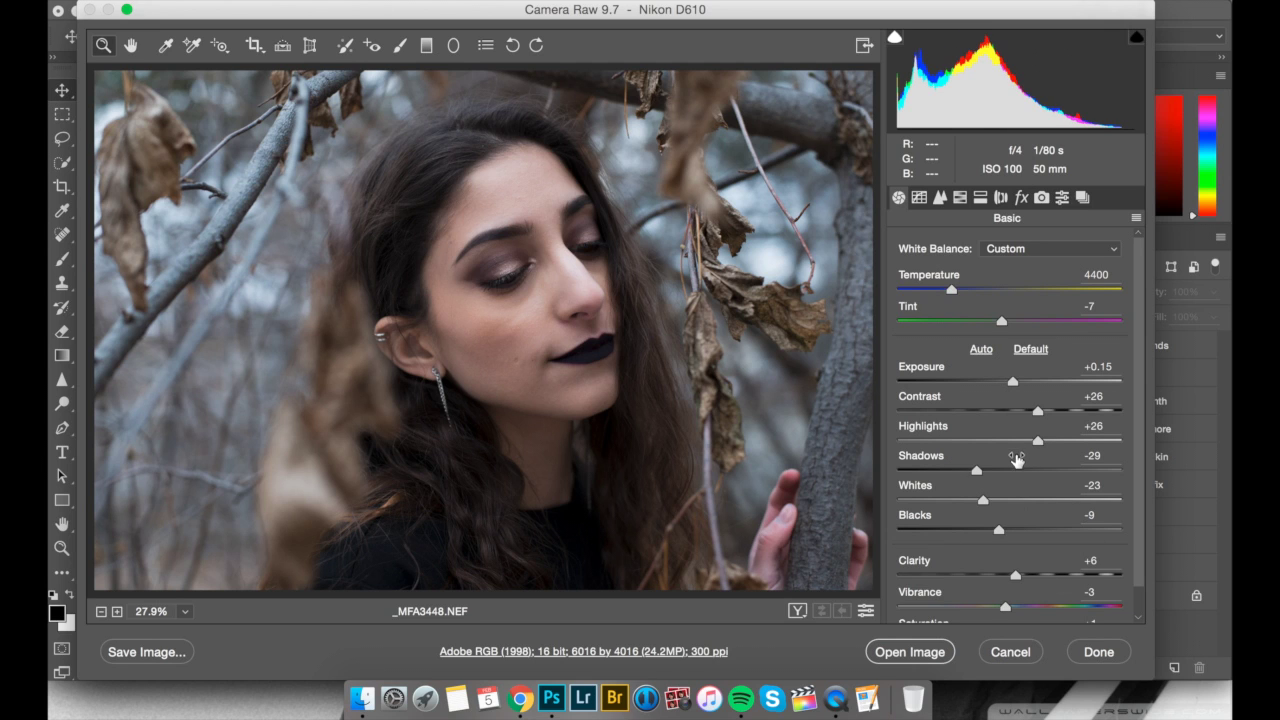
{"action": "scroll", "coordinate": [1020, 461], "scroll_direction": "down", "scroll_amount": 1}
{"action": "scroll", "coordinate": [1020, 461], "scroll_direction": "up", "scroll_amount": 1}
- Reset the tone sliders to their defaults and return the white balance to As Shot
{"action": "left_click", "coordinate": [1030, 348]}
{"action": "left_click", "coordinate": [1037, 255]}
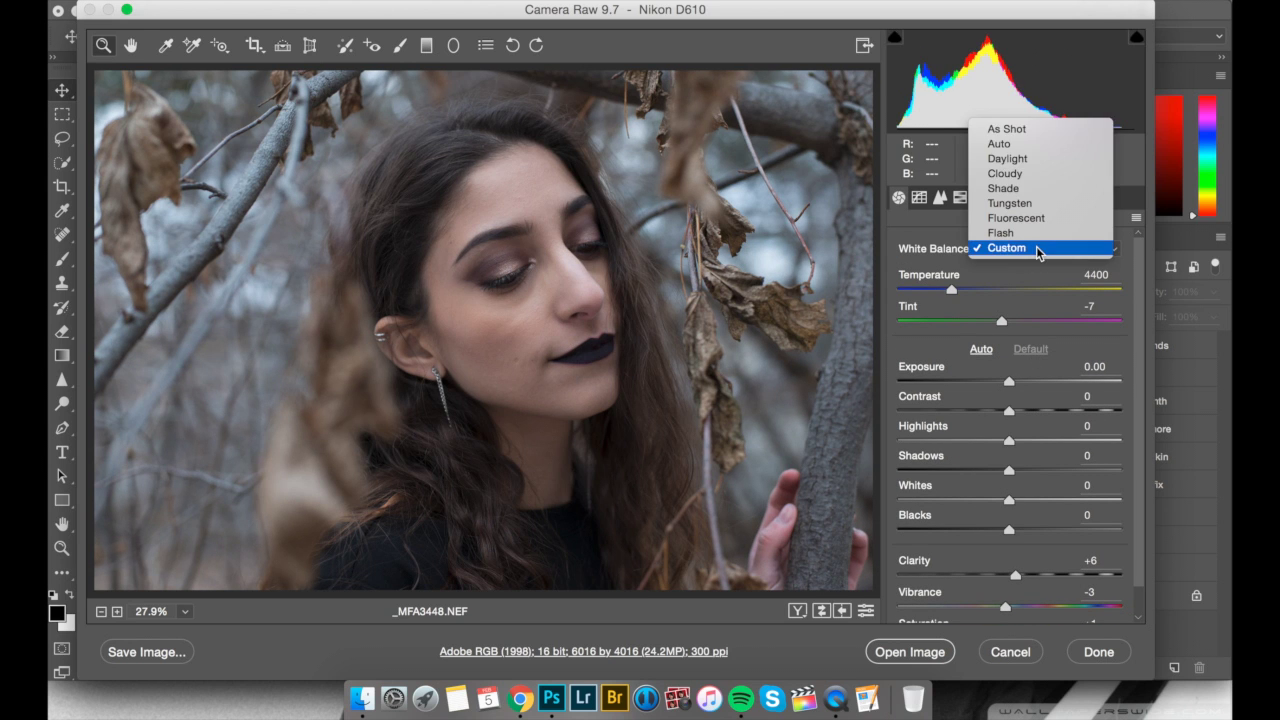
{"action": "left_click", "coordinate": [1037, 130]}
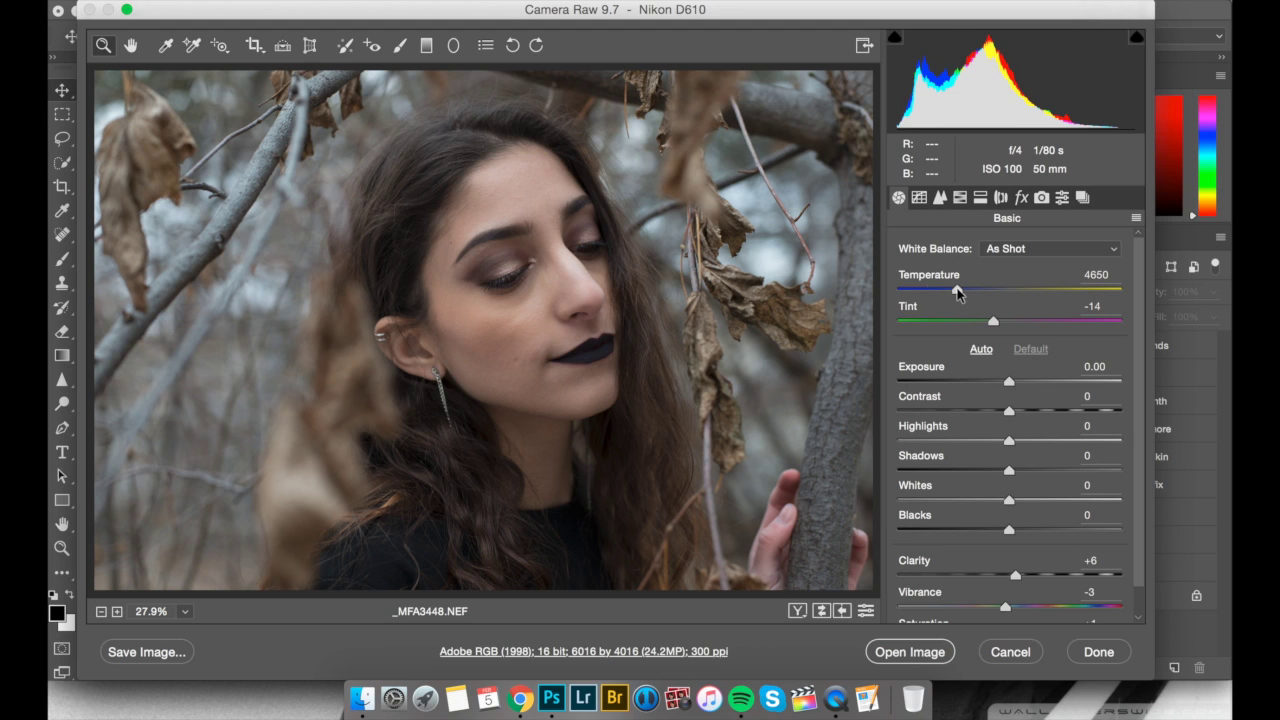
- Cool the raw photo with Temperature 4400 and Tint -7, and set Exposure to +0.15 and Contrast to +25
{"action": "left_click_drag", "start_coordinate": [957, 292], "coordinate": [951, 292]}
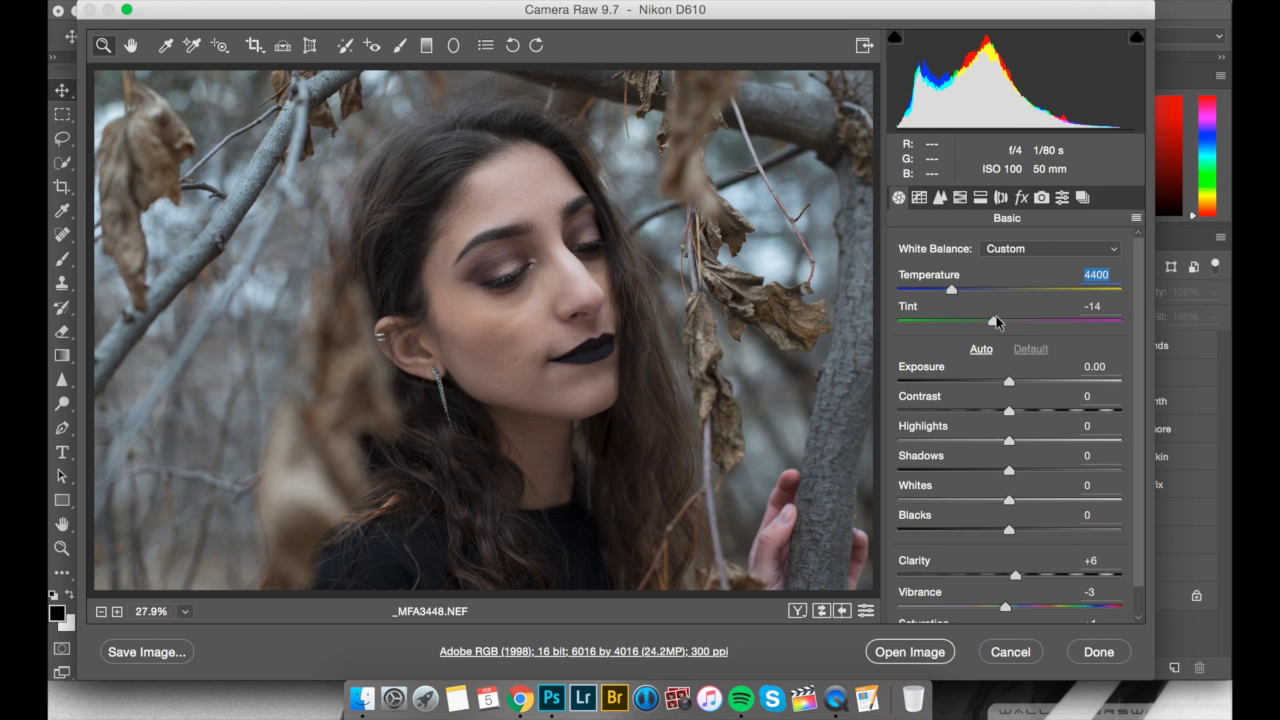
{"action": "left_click_drag", "start_coordinate": [994, 322], "coordinate": [1002, 322]}
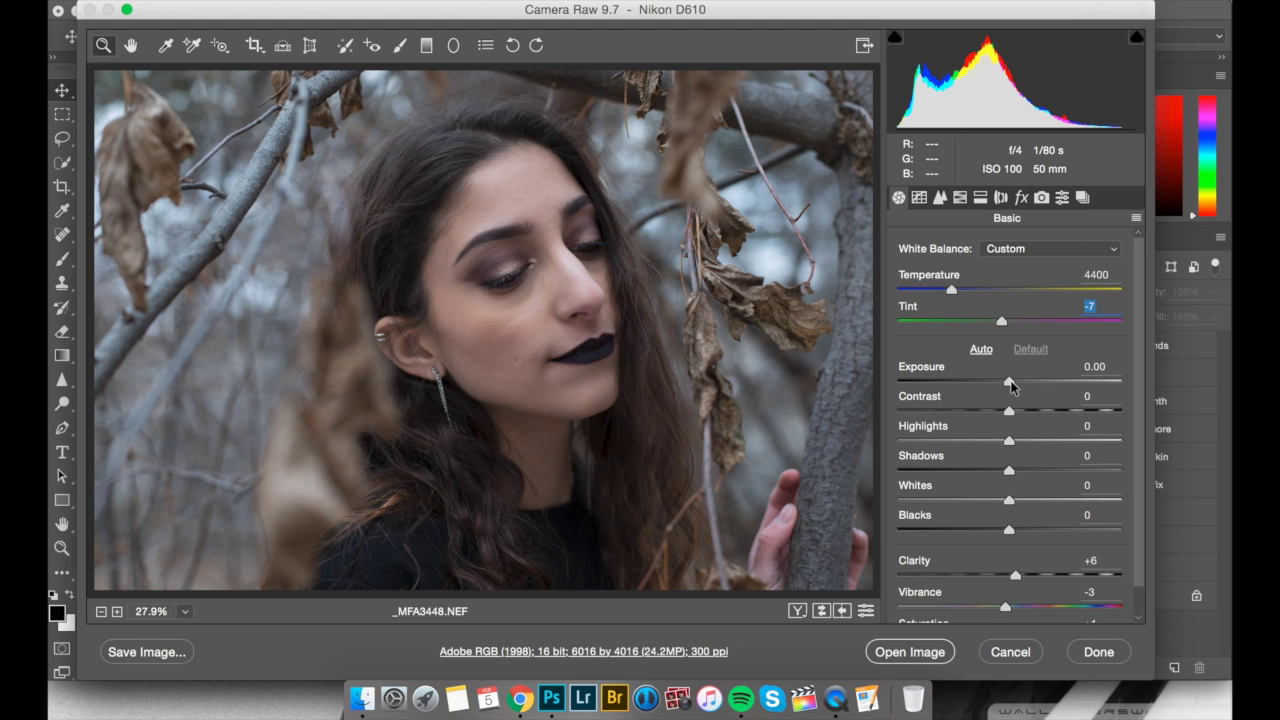
{"action": "left_click_drag", "start_coordinate": [1010, 385], "coordinate": [1013, 385]}
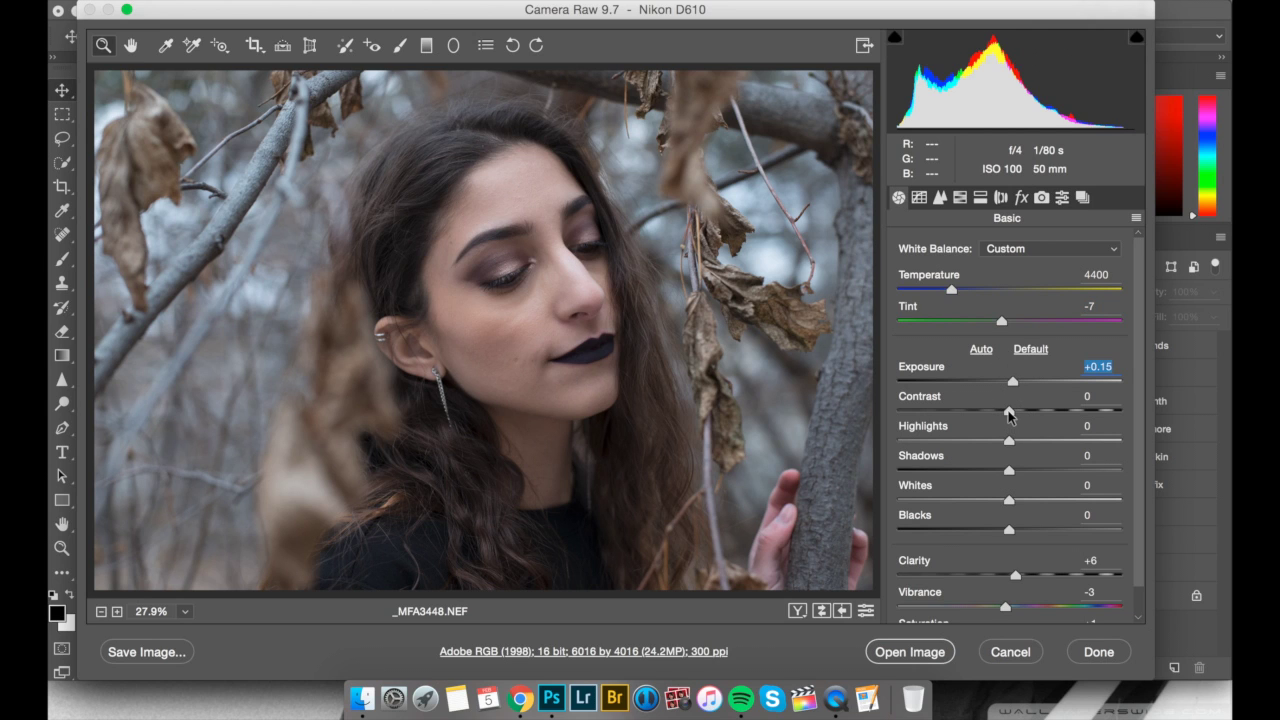
{"action": "left_click_drag", "start_coordinate": [1008, 416], "coordinate": [1036, 415]}
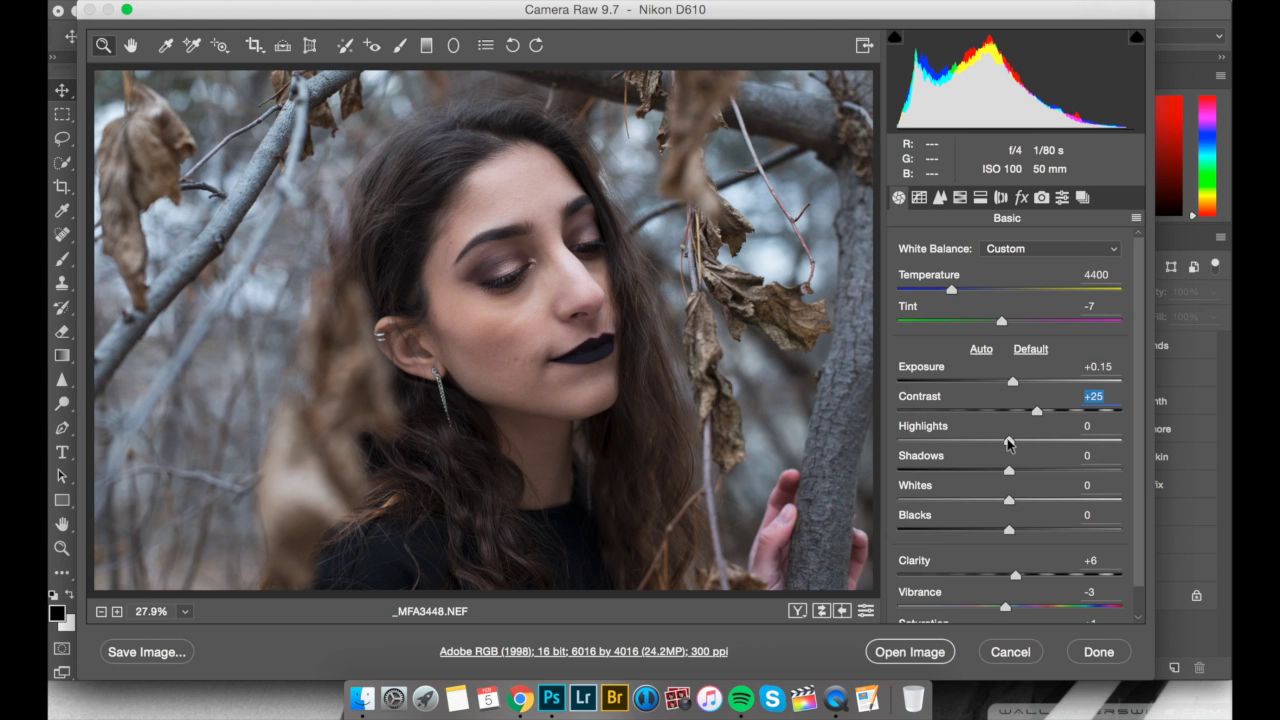
- Set Highlights to +26, Shadows to -29, Whites to -24 and Blacks to -9
{"action": "left_click_drag", "start_coordinate": [1008, 443], "coordinate": [1036, 443]}
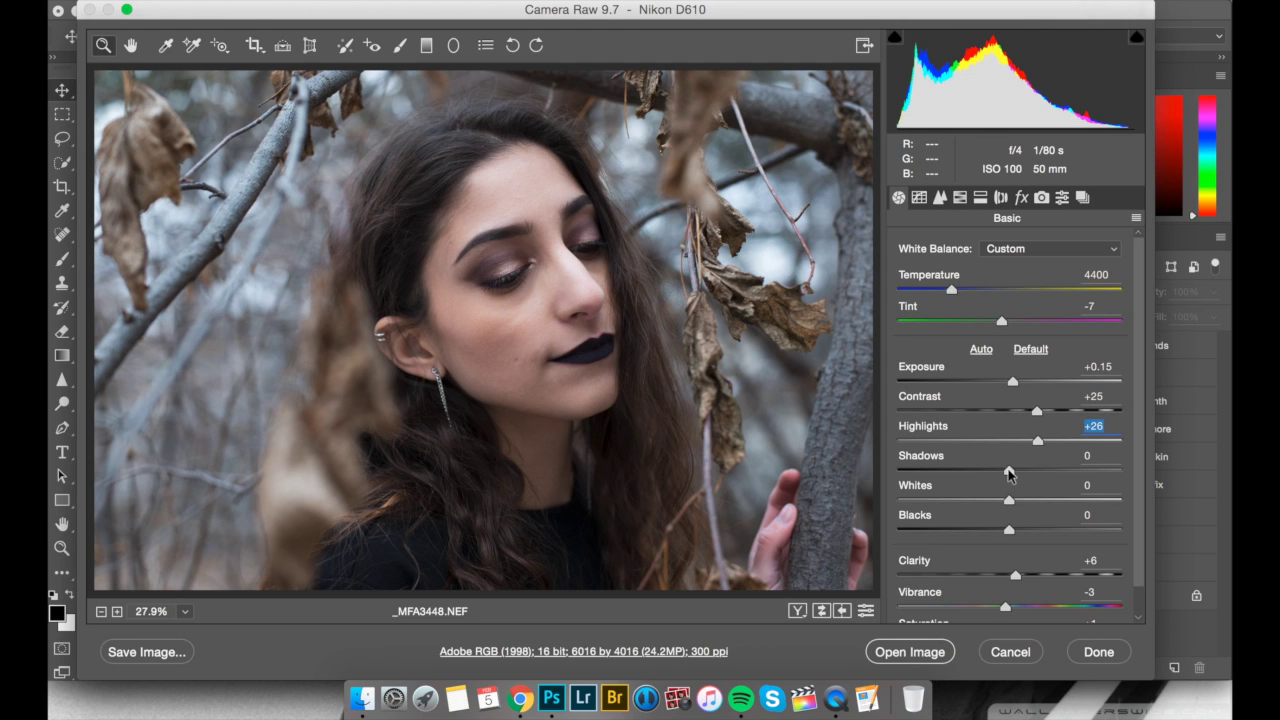
{"action": "left_click_drag", "start_coordinate": [1008, 473], "coordinate": [977, 475]}
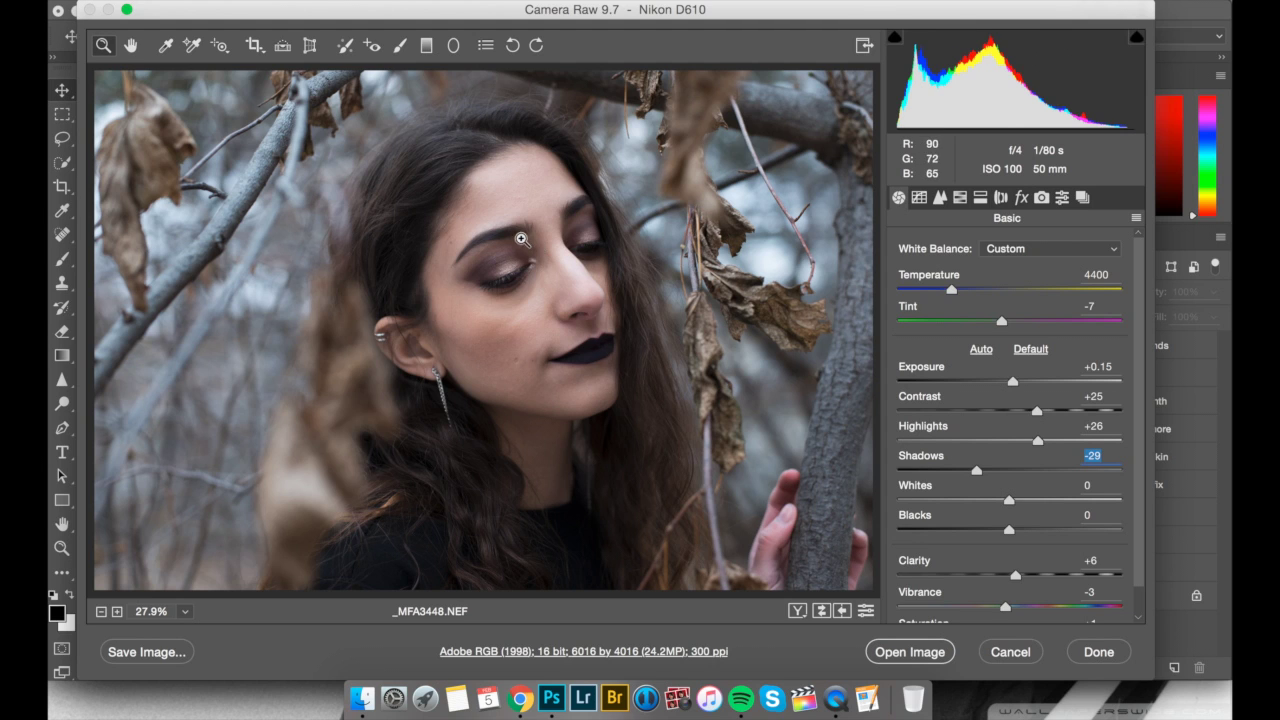
{"action": "left_click", "coordinate": [1009, 501]}
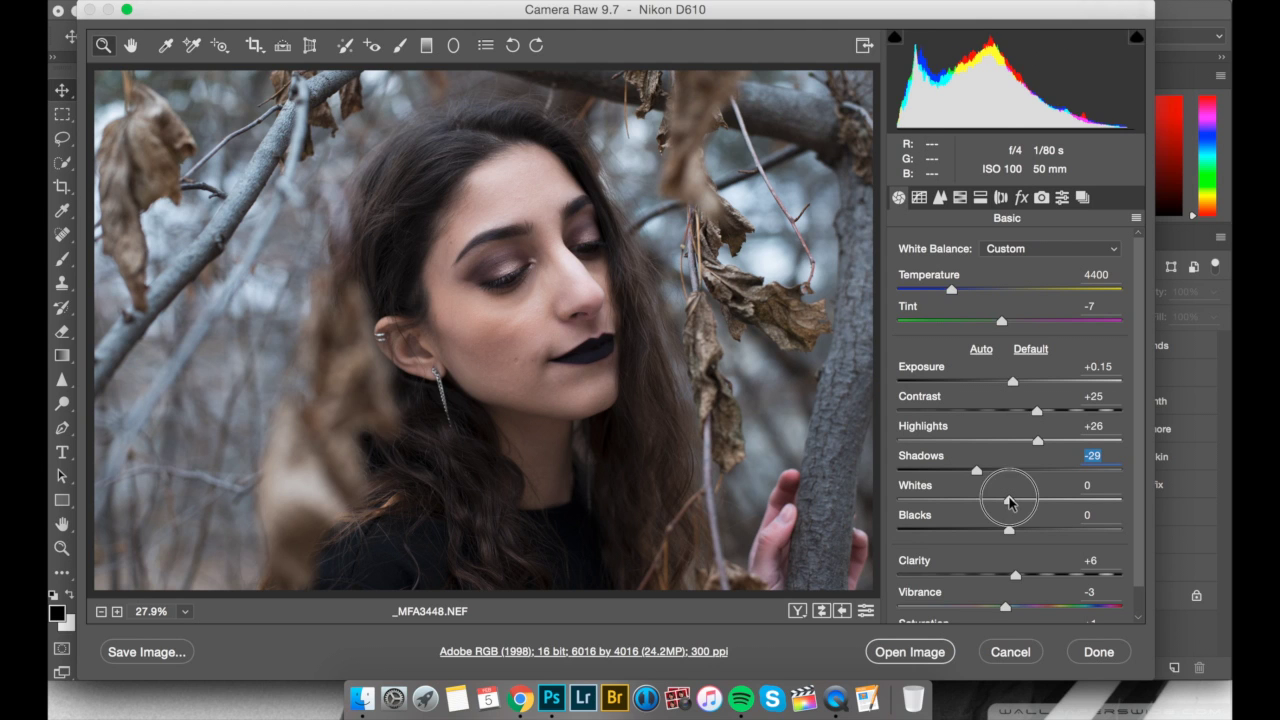
{"action": "left_click_drag", "start_coordinate": [1009, 501], "coordinate": [983, 504]}
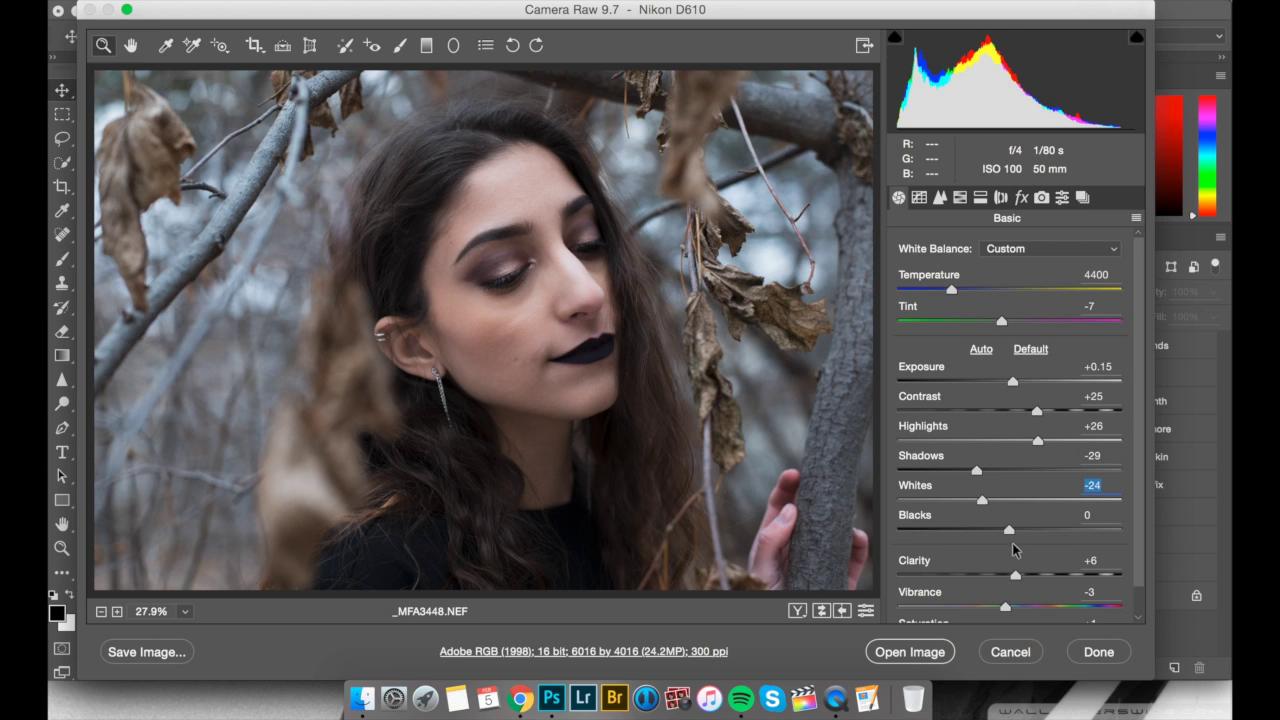
{"action": "left_click_drag", "start_coordinate": [1004, 532], "coordinate": [999, 533]}
- Open the adjusted raw photo in Photoshop and duplicate its Background layer
{"action": "scroll", "coordinate": [1043, 537], "scroll_direction": "down", "scroll_amount": 2}
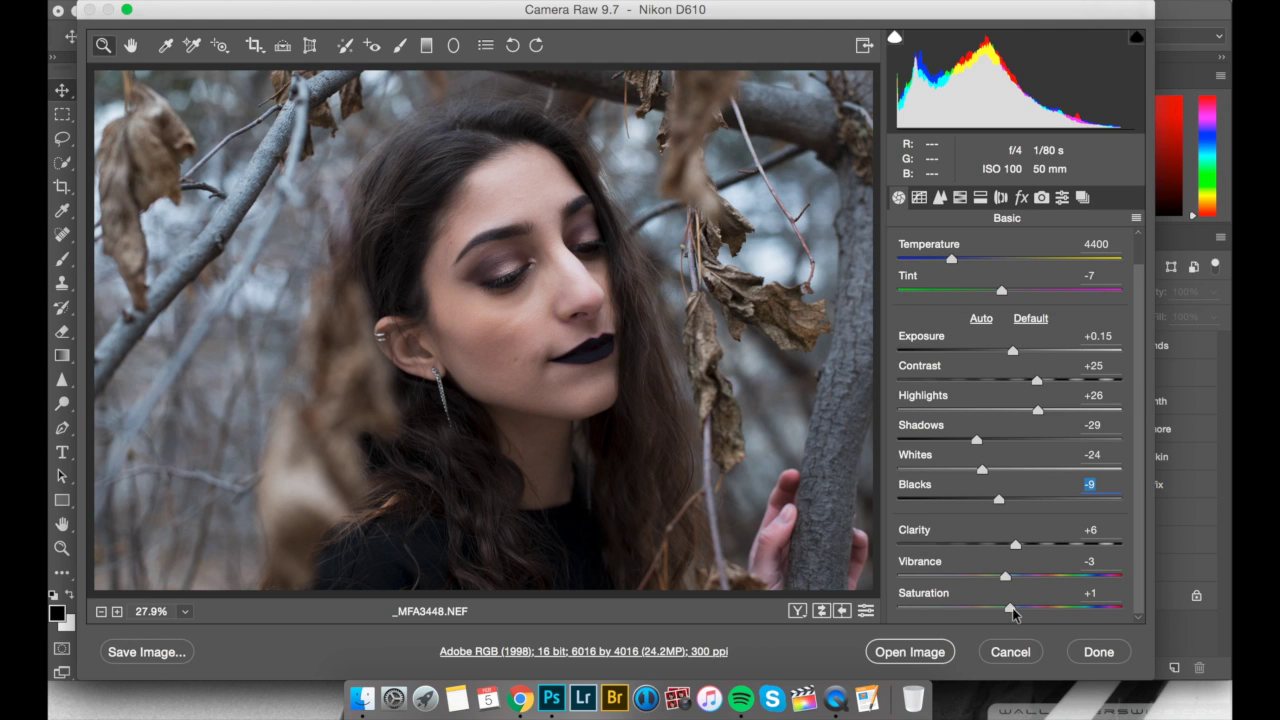
{"action": "left_click", "coordinate": [1010, 609]}
{"action": "left_click", "coordinate": [878, 660]}
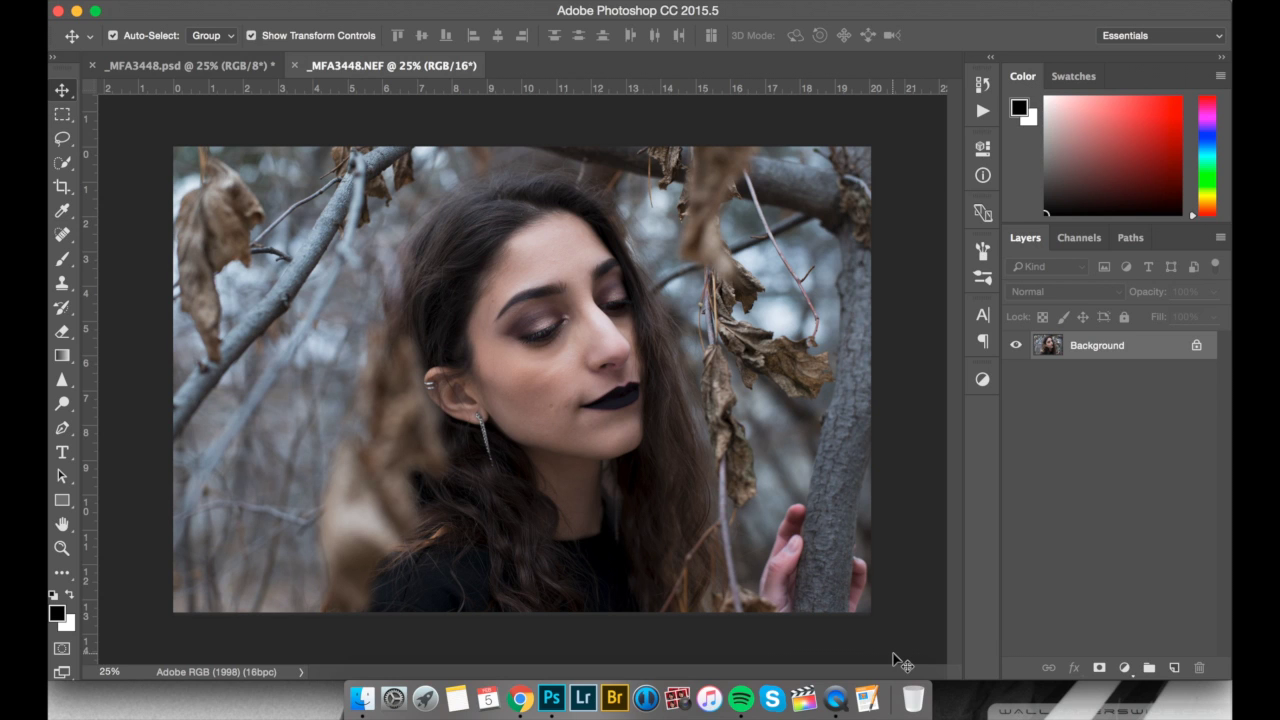
{"action": "key", "text": "super"}
{"action": "key", "text": "super+j"}
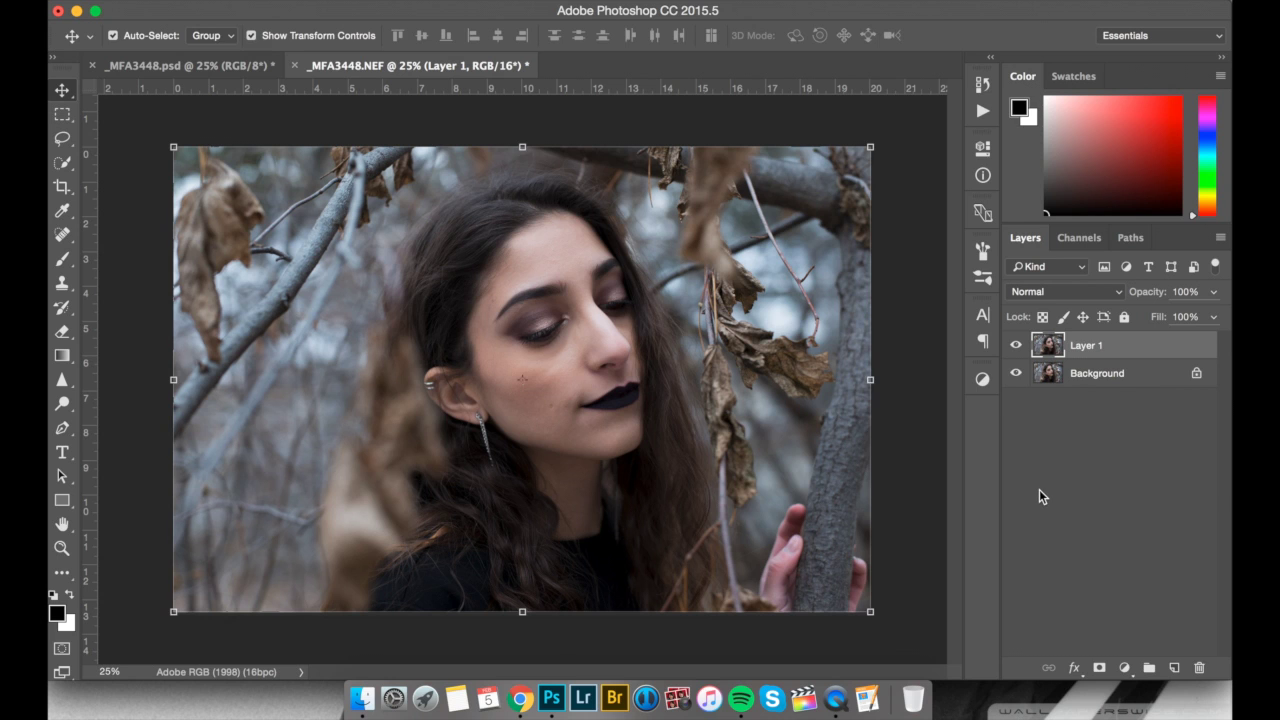
- Add a Curves adjustment layer above the duplicated photo and raise the RGB curve's midpoint slightly
{"action": "key", "text": "b"}
{"action": "left_click", "coordinate": [1125, 669]}
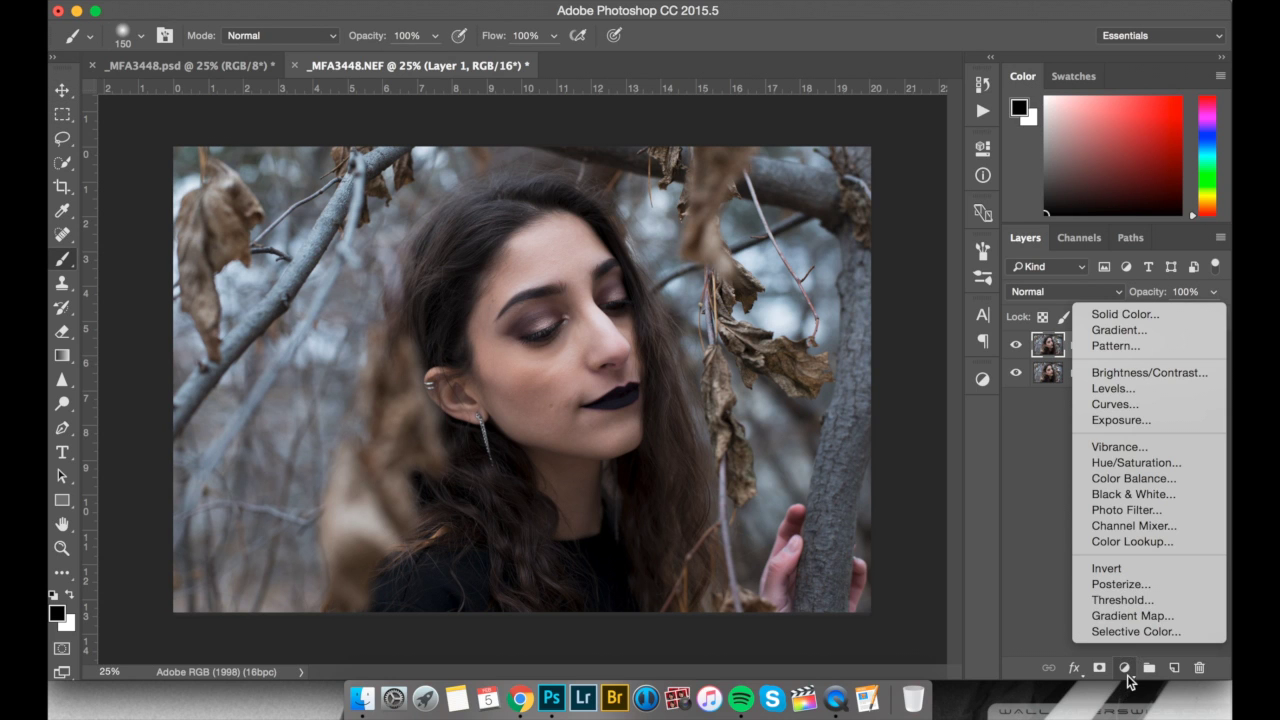
{"action": "left_click", "coordinate": [1141, 404]}
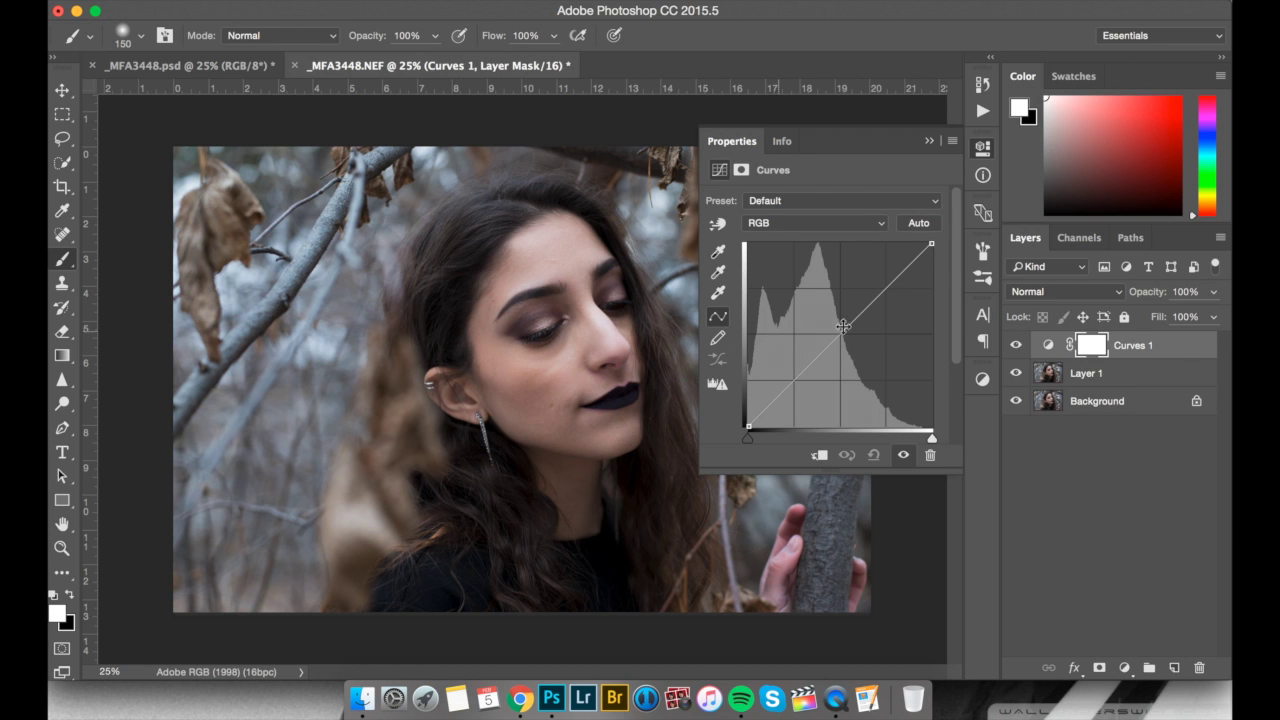
{"action": "left_click", "coordinate": [838, 331]}
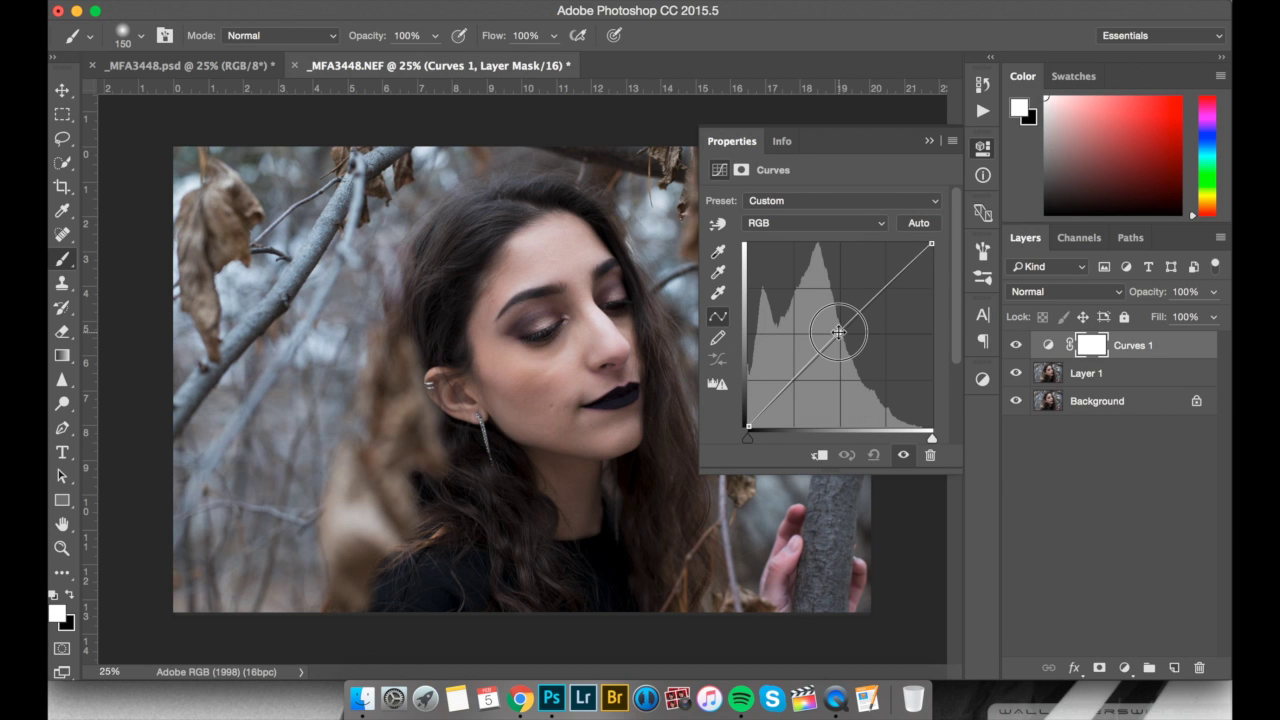
{"action": "left_click_drag", "start_coordinate": [838, 331], "coordinate": [837, 331]}
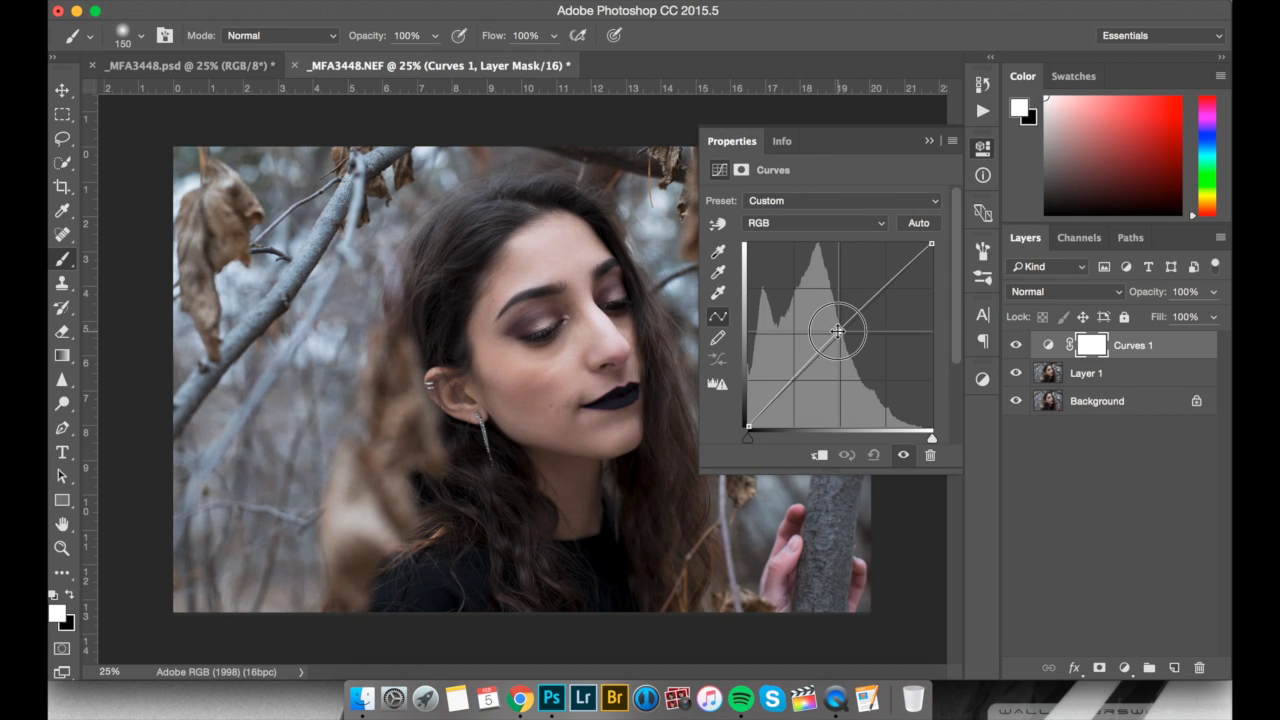
{"action": "left_click_drag", "start_coordinate": [838, 331], "coordinate": [837, 330]}
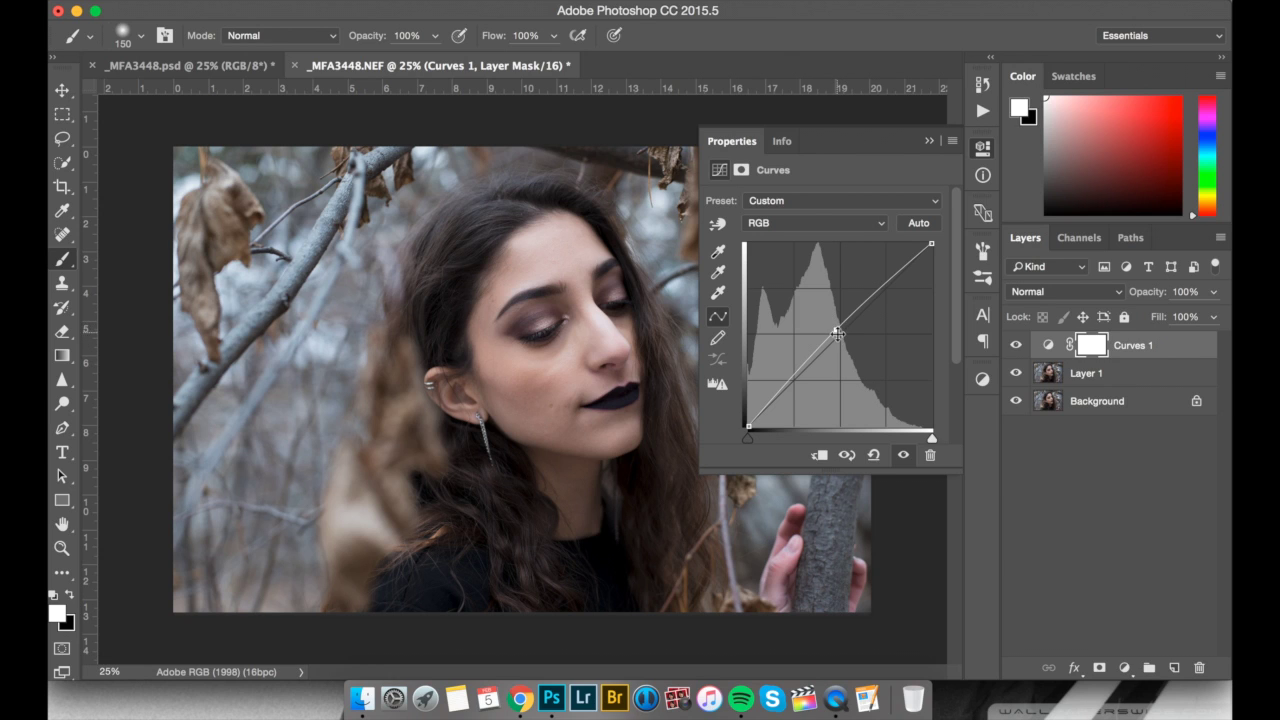
{"action": "left_click_drag", "start_coordinate": [836, 331], "coordinate": [848, 341]}
{"action": "left_click_drag", "start_coordinate": [848, 340], "coordinate": [840, 333]}
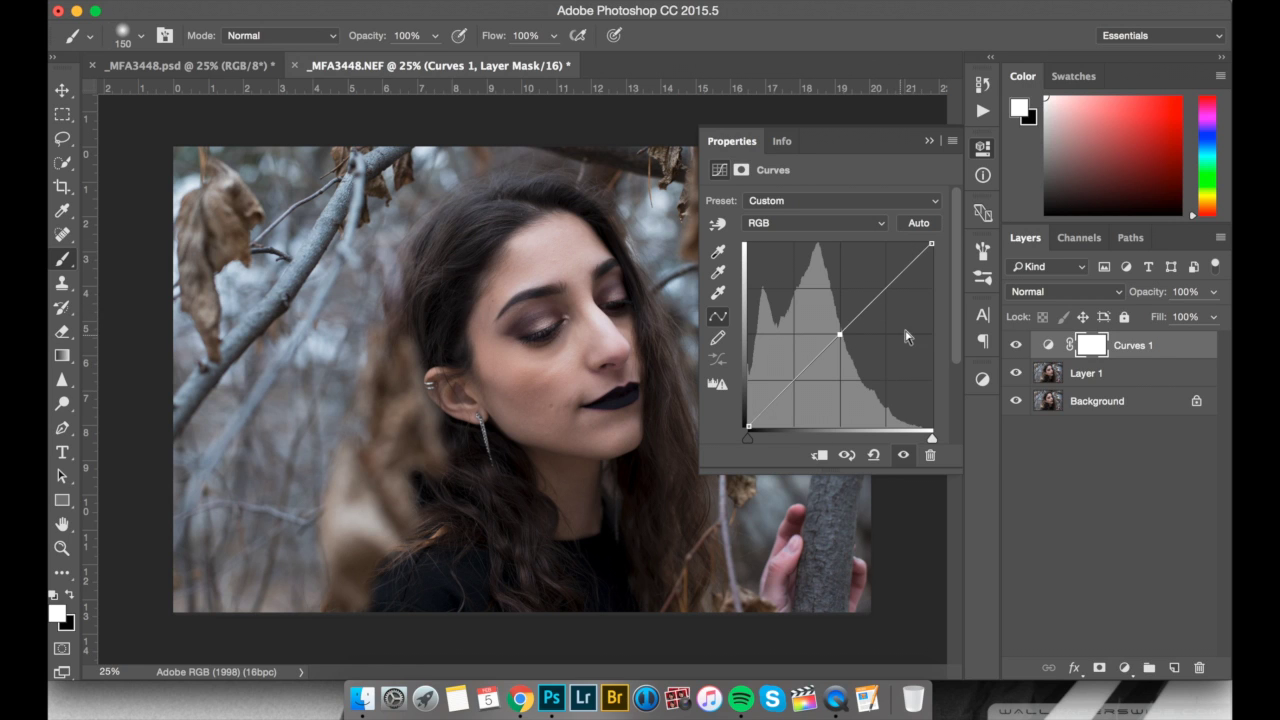
{"action": "left_click", "coordinate": [841, 334]}
{"action": "left_click_drag", "start_coordinate": [841, 336], "coordinate": [837, 332]}
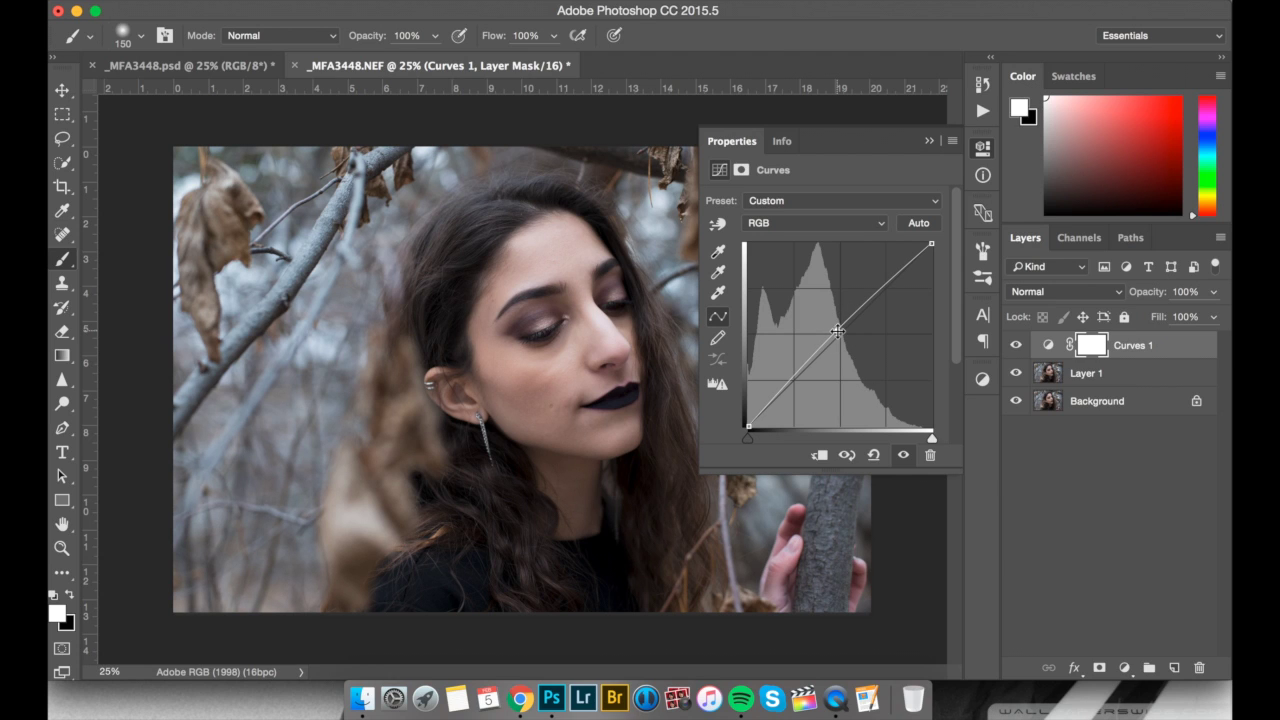
- Fine-tune the RGB curve with extra shadow and highlight points, and compare the image with the Curves layer hidden and shown
{"action": "left_click_drag", "start_coordinate": [794, 377], "coordinate": [797, 381]}
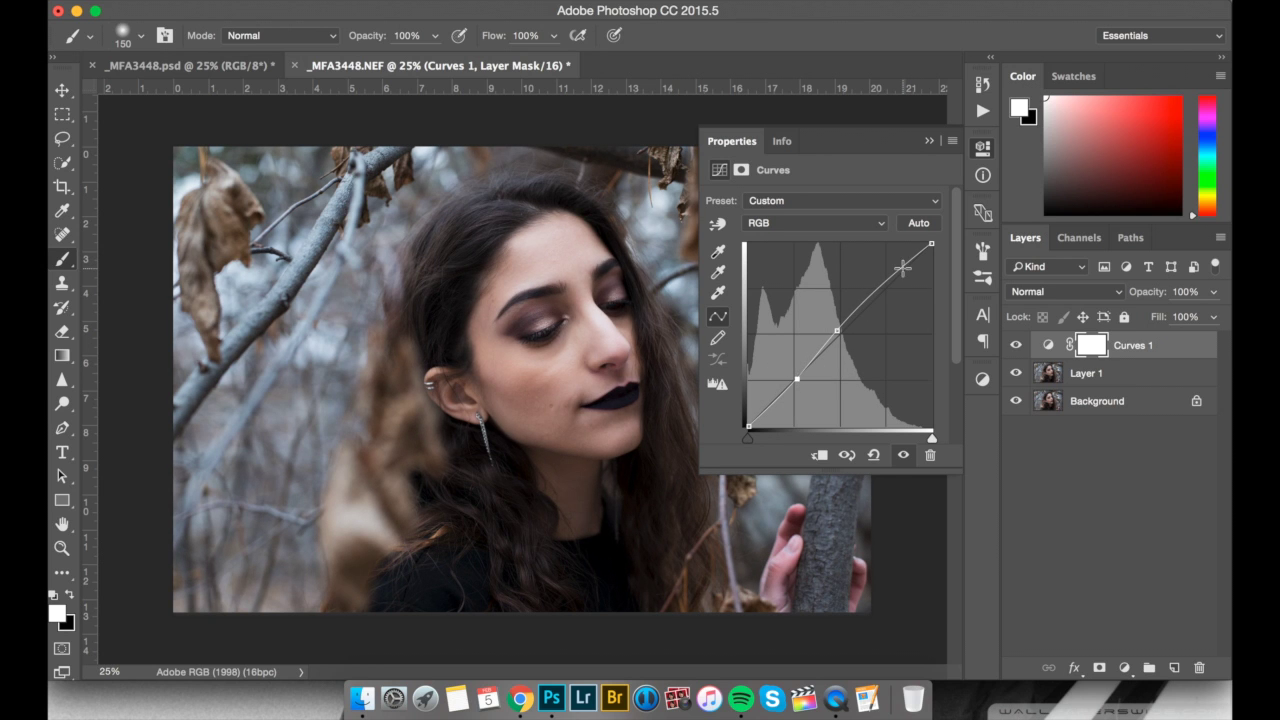
{"action": "left_click_drag", "start_coordinate": [889, 280], "coordinate": [873, 298]}
{"action": "left_click", "coordinate": [872, 297]}
{"action": "left_click_drag", "start_coordinate": [768, 409], "coordinate": [769, 411]}
{"action": "key", "text": "Delete"}
{"action": "left_click_drag", "start_coordinate": [818, 354], "coordinate": [819, 354]}
{"action": "left_click", "coordinate": [976, 150]}
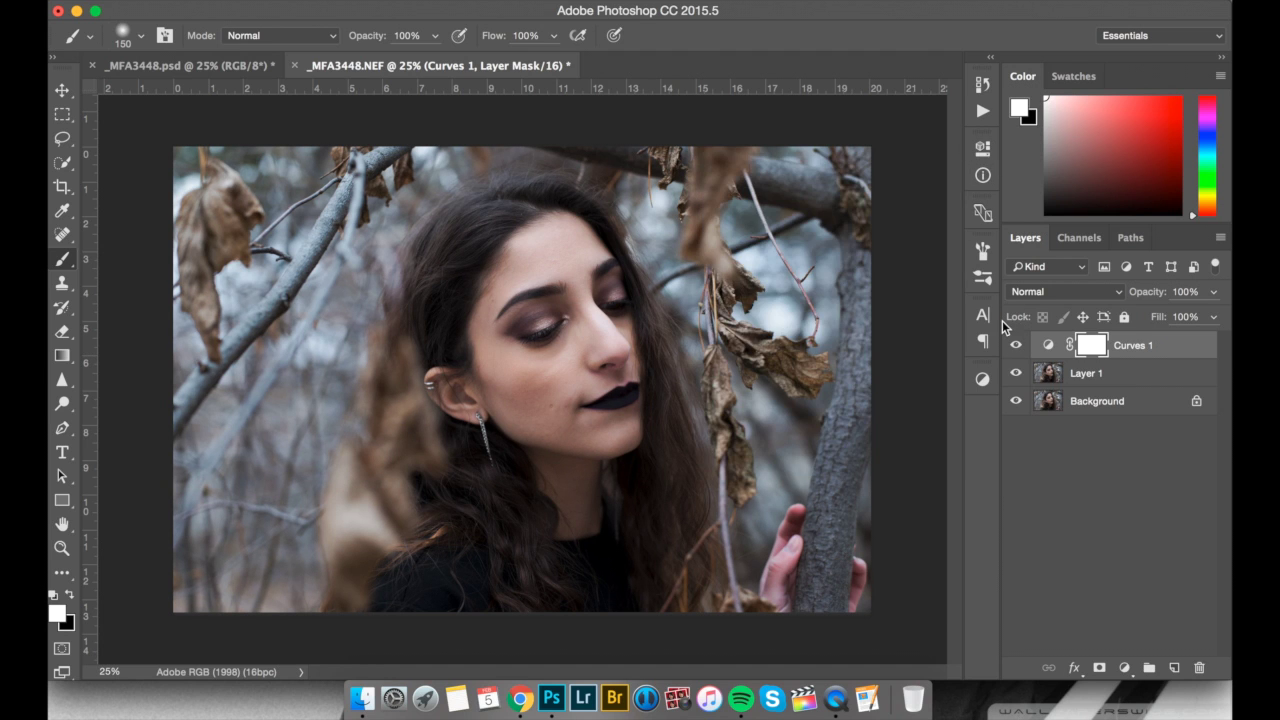
{"action": "left_click", "coordinate": [1016, 346]}
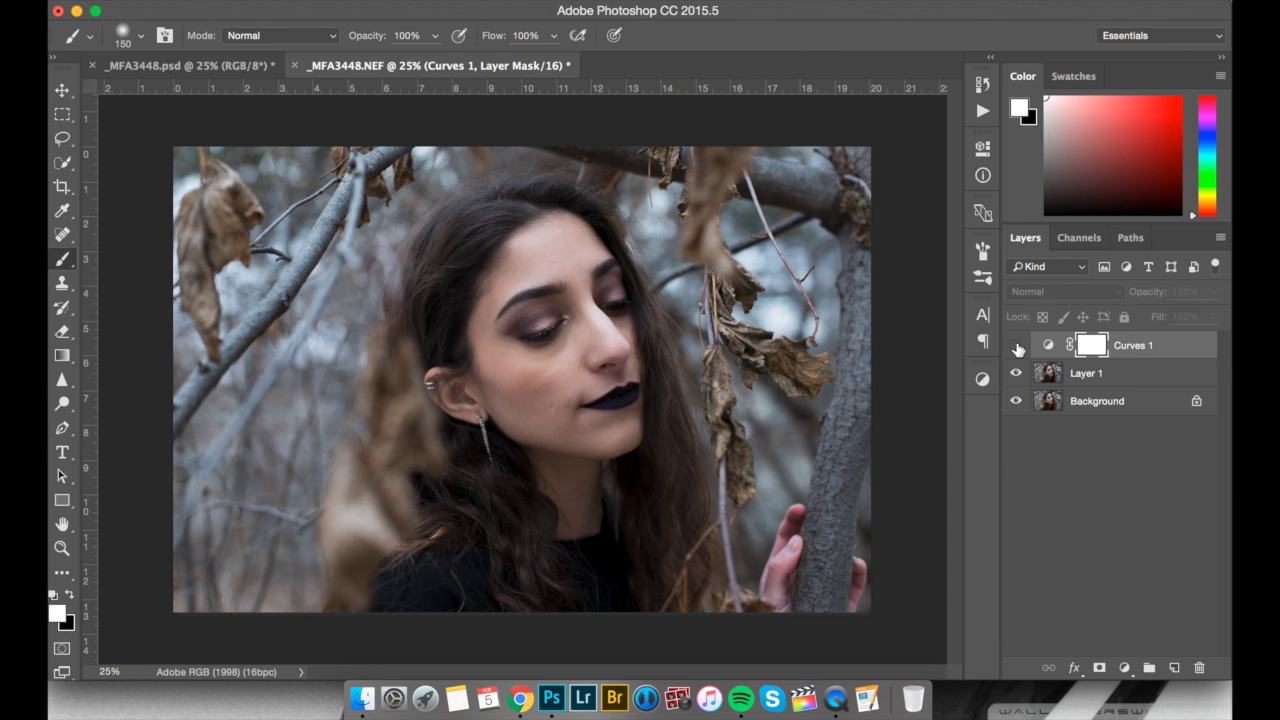
{"action": "left_click", "coordinate": [1017, 346]}
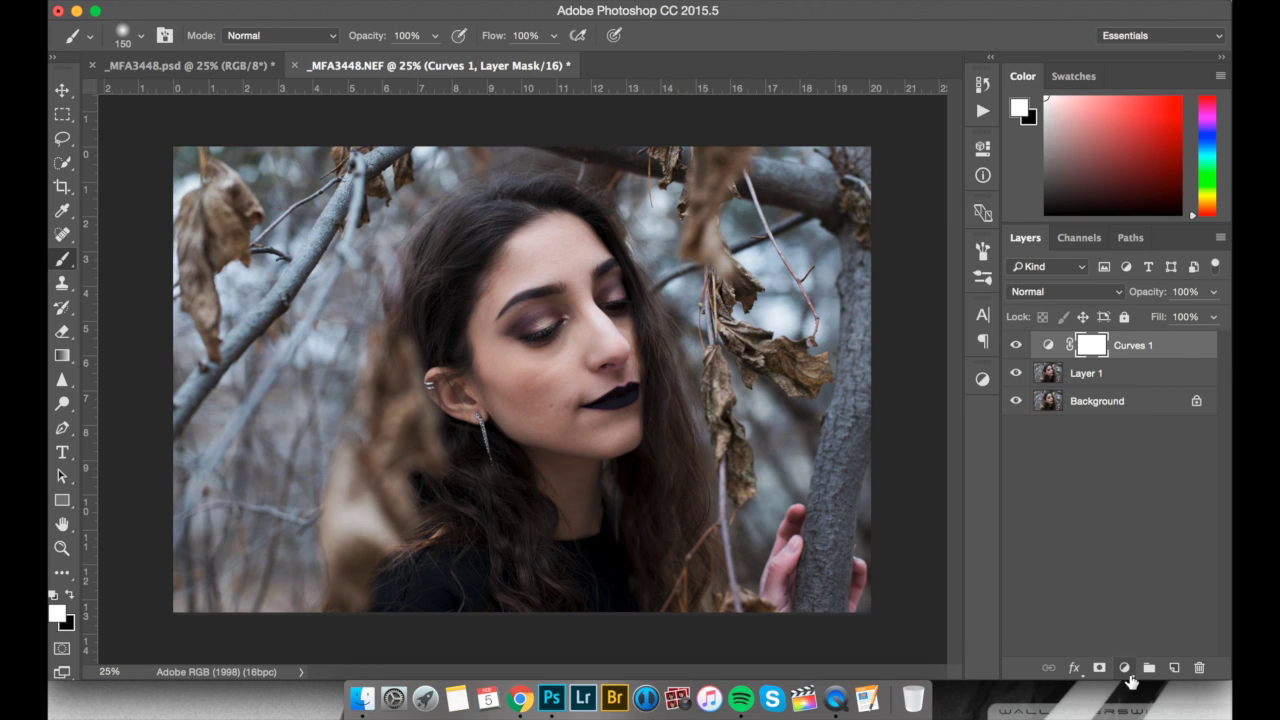
- Add a second Curves adjustment layer on top and switch its curve to the Red channel
{"action": "left_click", "coordinate": [1125, 668]}
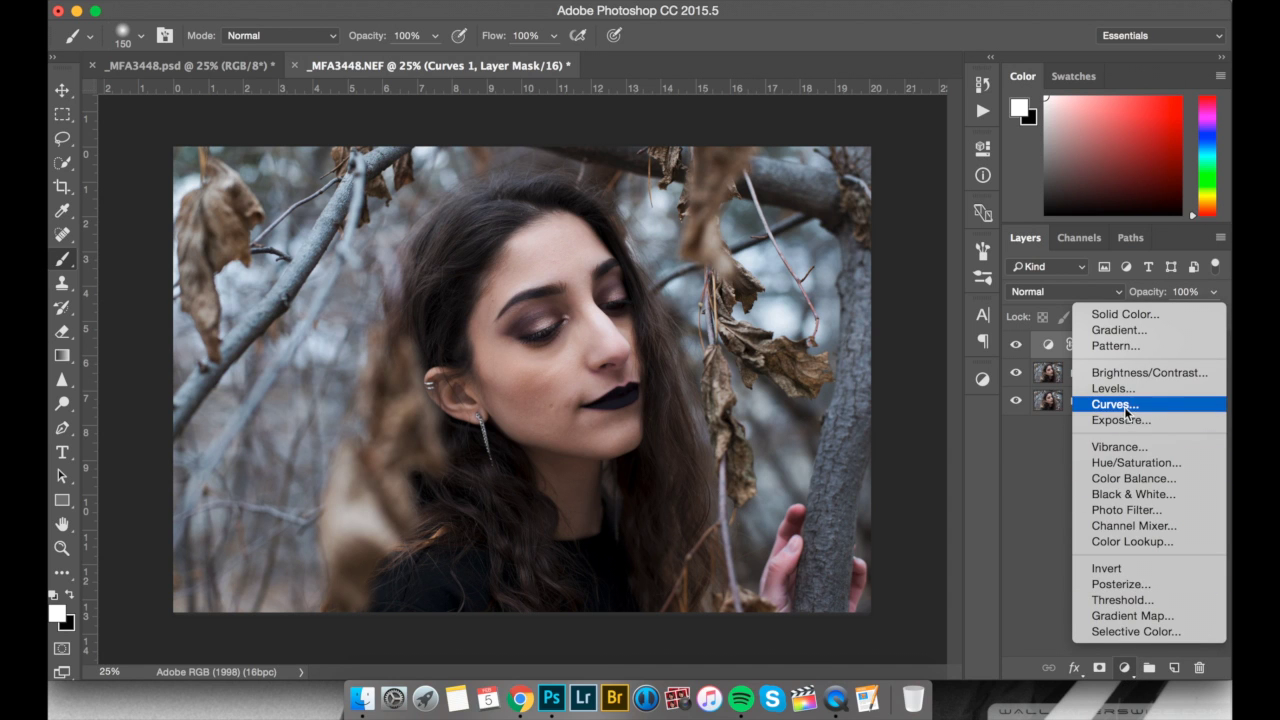
{"action": "left_click", "coordinate": [1123, 404]}
{"action": "left_click", "coordinate": [829, 224]}
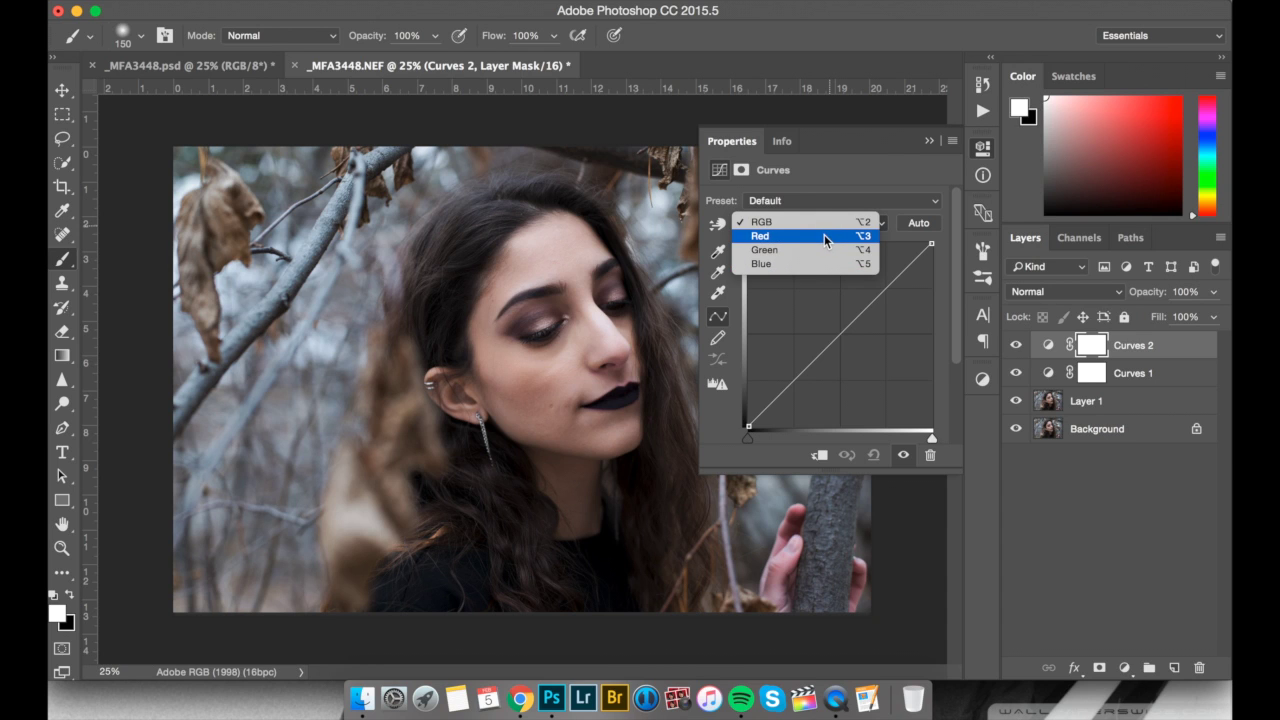
{"action": "left_click", "coordinate": [824, 235]}
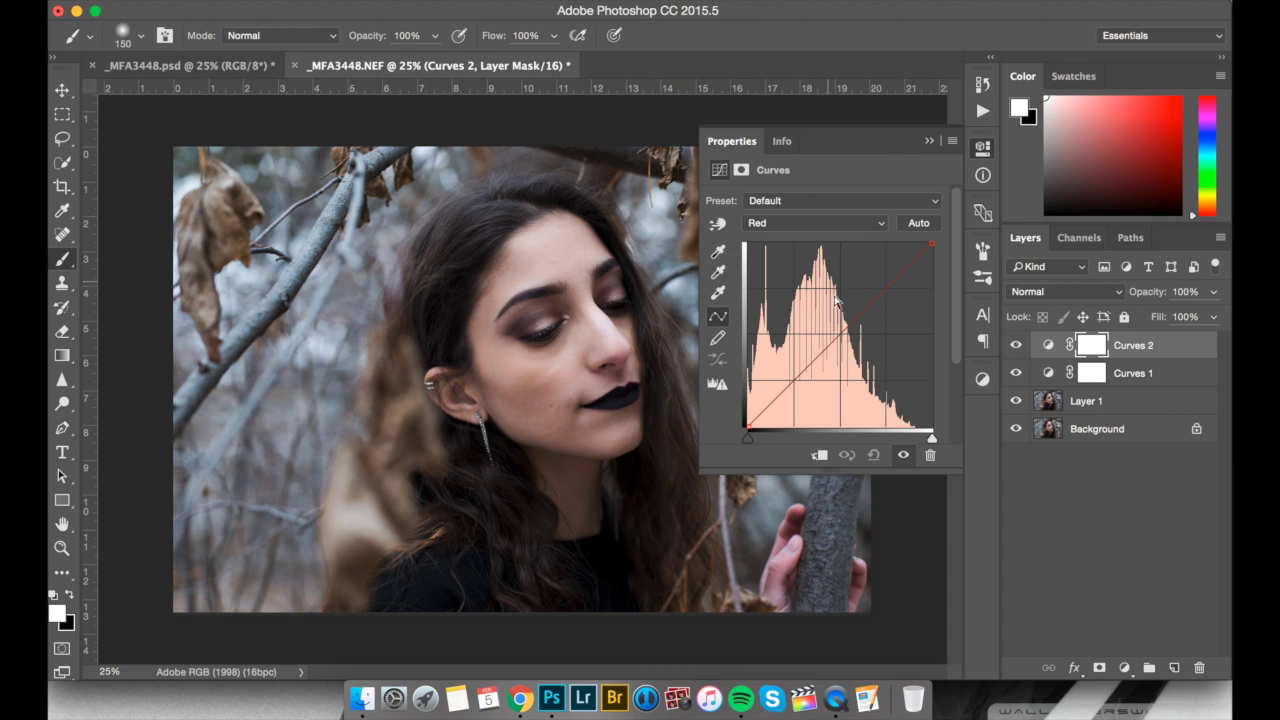
{"action": "left_click", "coordinate": [837, 329]}
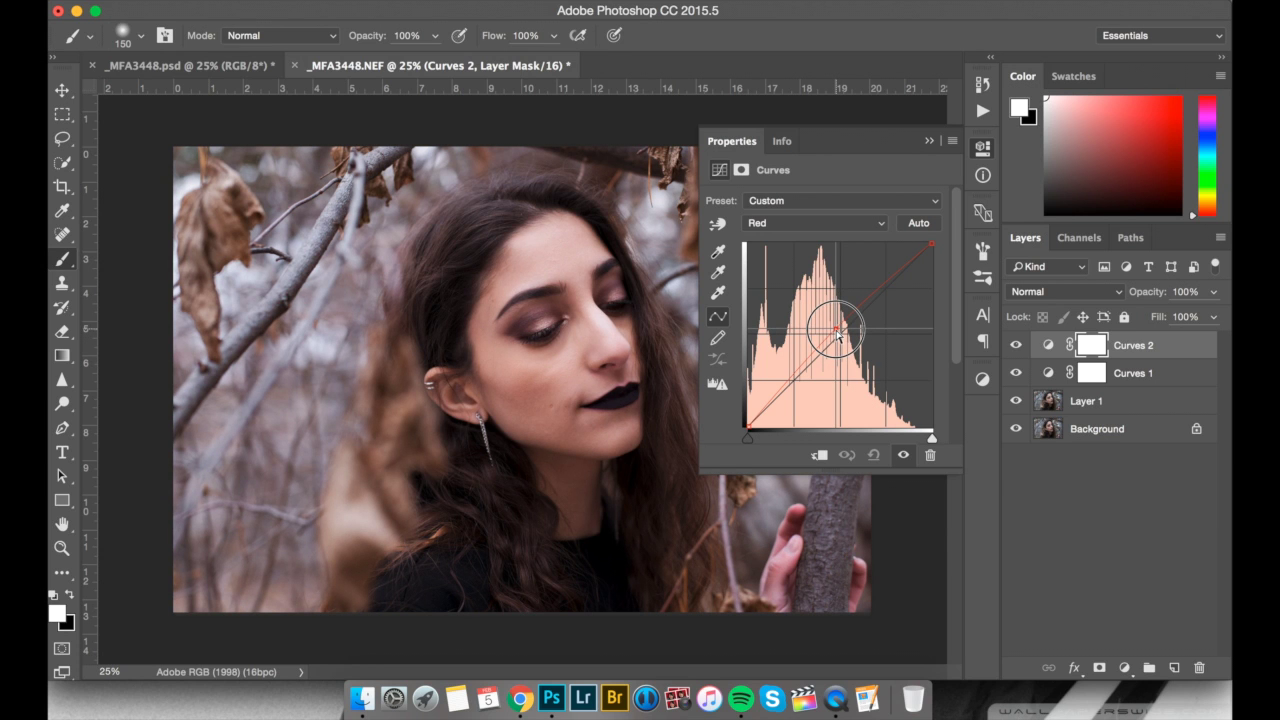
{"action": "mouse_move", "coordinate": [838, 337]}
{"action": "left_mouse_down"}
{"action": "mouse_move", "coordinate": [853, 347]}
{"action": "mouse_move", "coordinate": [845, 338]}
{"action": "left_mouse_up"}
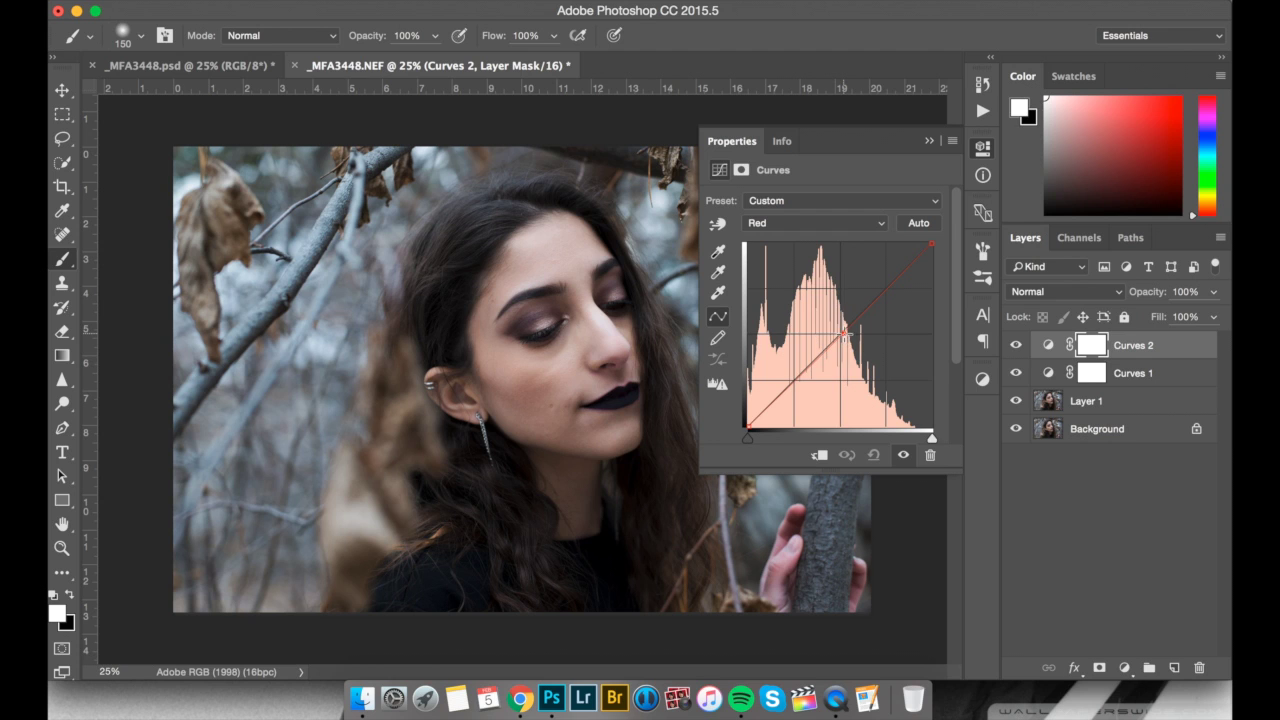
{"action": "key", "text": "Delete"}
- Place points on the red curve at the midtones, upper midtones and highlights, keeping them close to the diagonal
{"action": "left_click", "coordinate": [840, 337]}
{"action": "left_click", "coordinate": [866, 317]}
{"action": "left_click_drag", "start_coordinate": [866, 318], "coordinate": [866, 319]}
{"action": "left_click", "coordinate": [890, 289]}
{"action": "left_click_drag", "start_coordinate": [893, 292], "coordinate": [890, 288]}
- Add points in the red curve's shadows and lower midtones and pull them slightly below the diagonal
{"action": "left_click", "coordinate": [793, 381]}
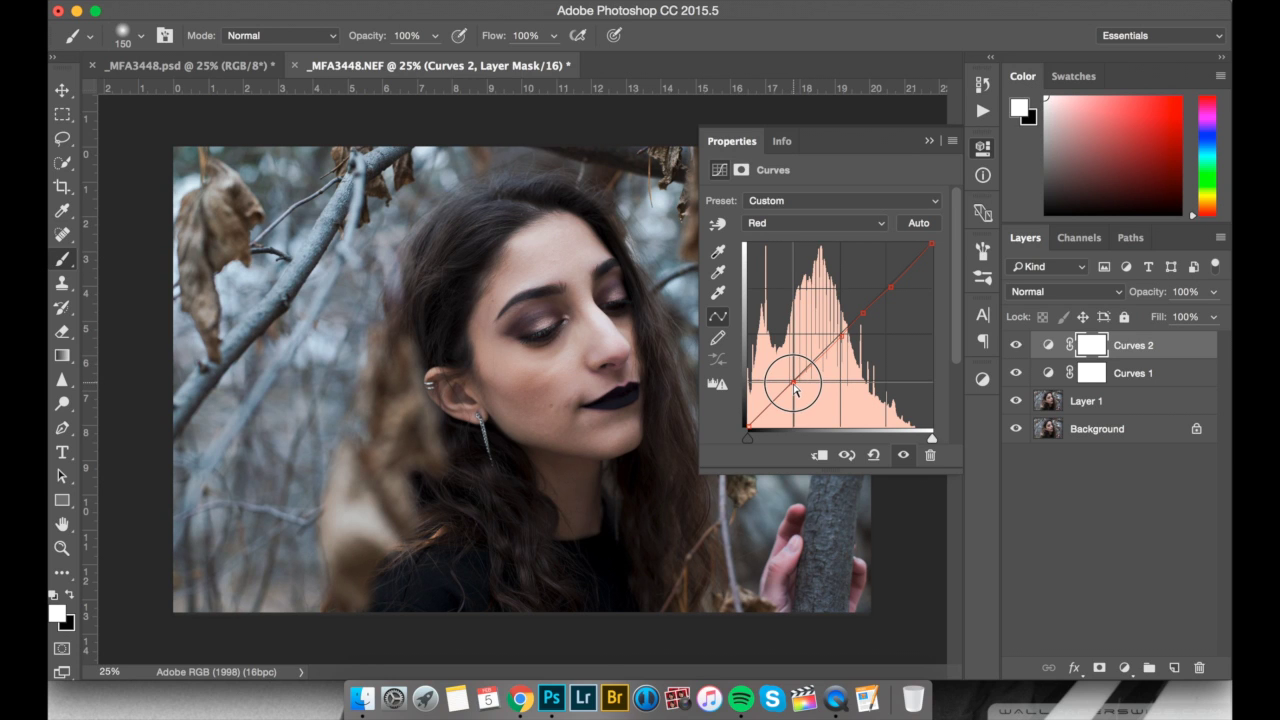
{"action": "left_click_drag", "start_coordinate": [794, 385], "coordinate": [797, 385]}
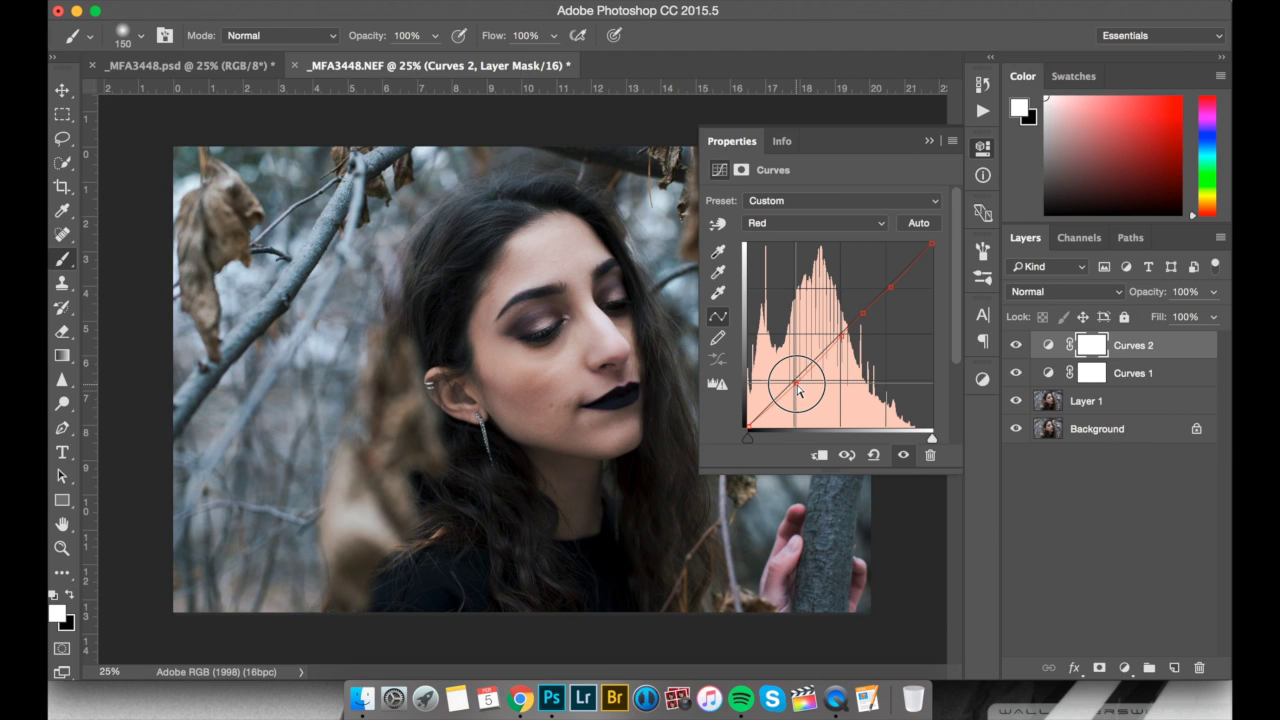
{"action": "left_click", "coordinate": [819, 358]}
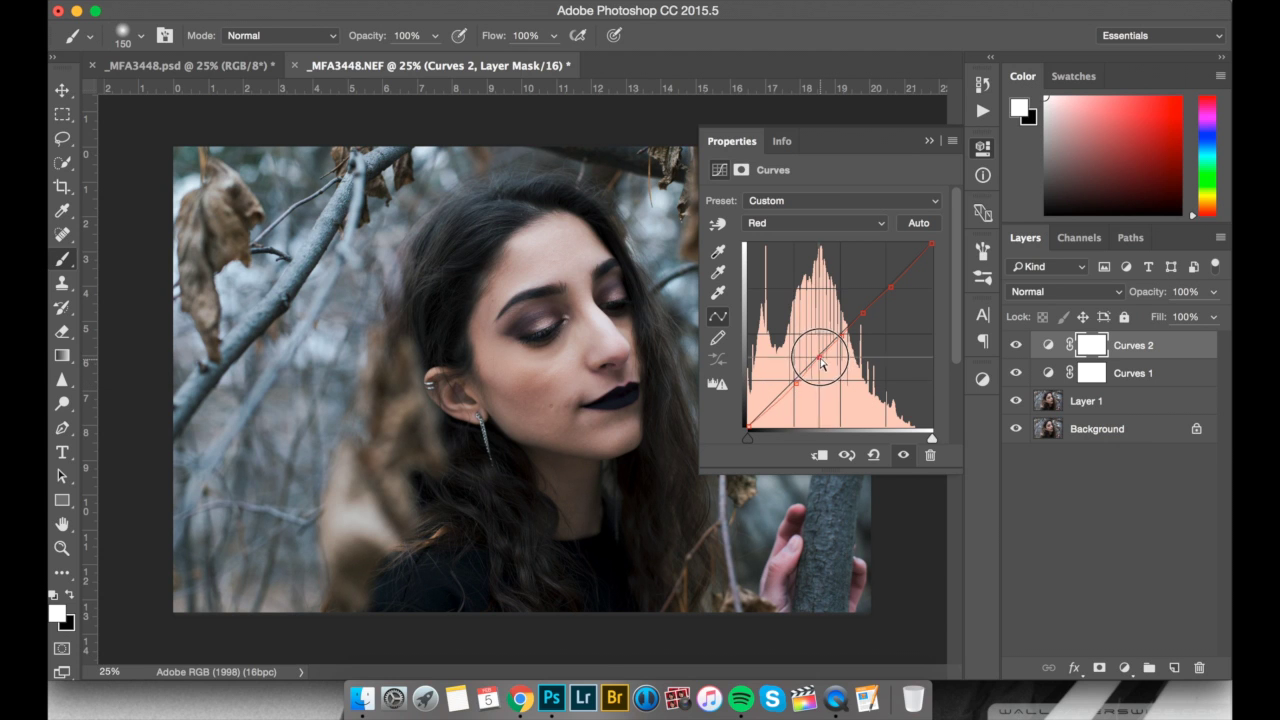
{"action": "left_click_drag", "start_coordinate": [820, 360], "coordinate": [822, 362]}
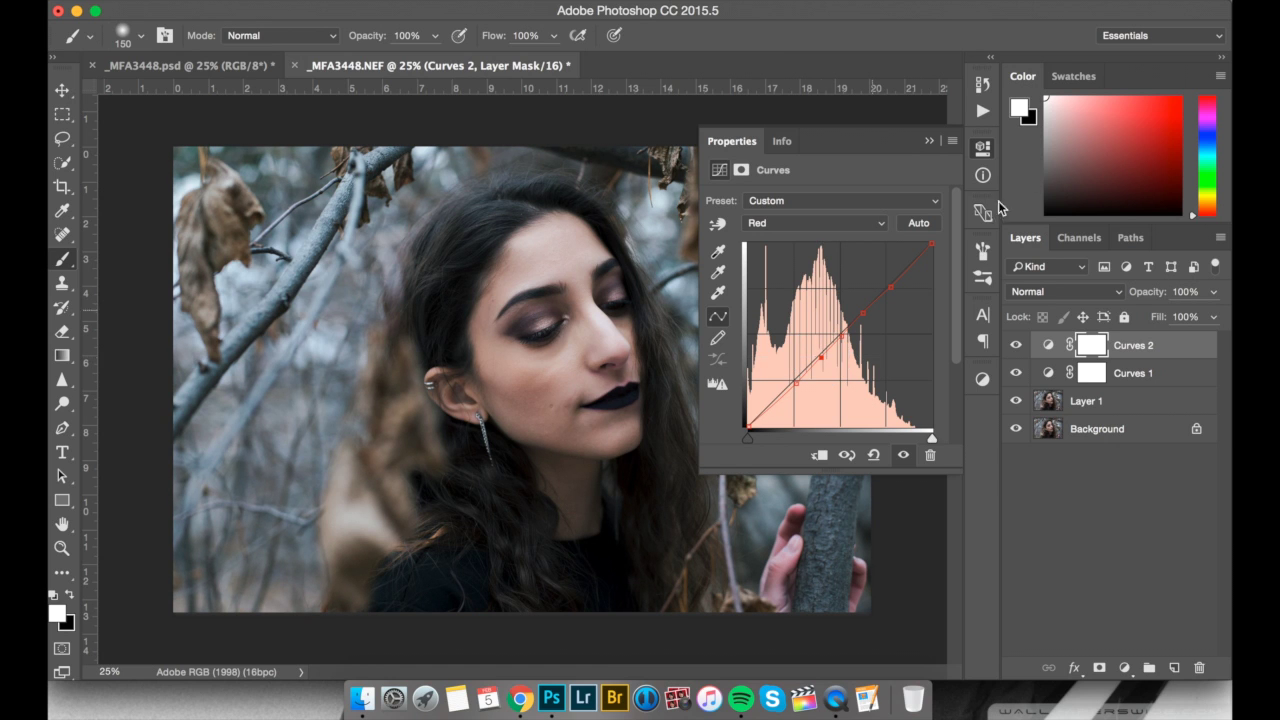
- Switch the Curves 2 layer to the Blue channel and place shadow and highlight points close to the diagonal
{"action": "left_click", "coordinate": [795, 229]}
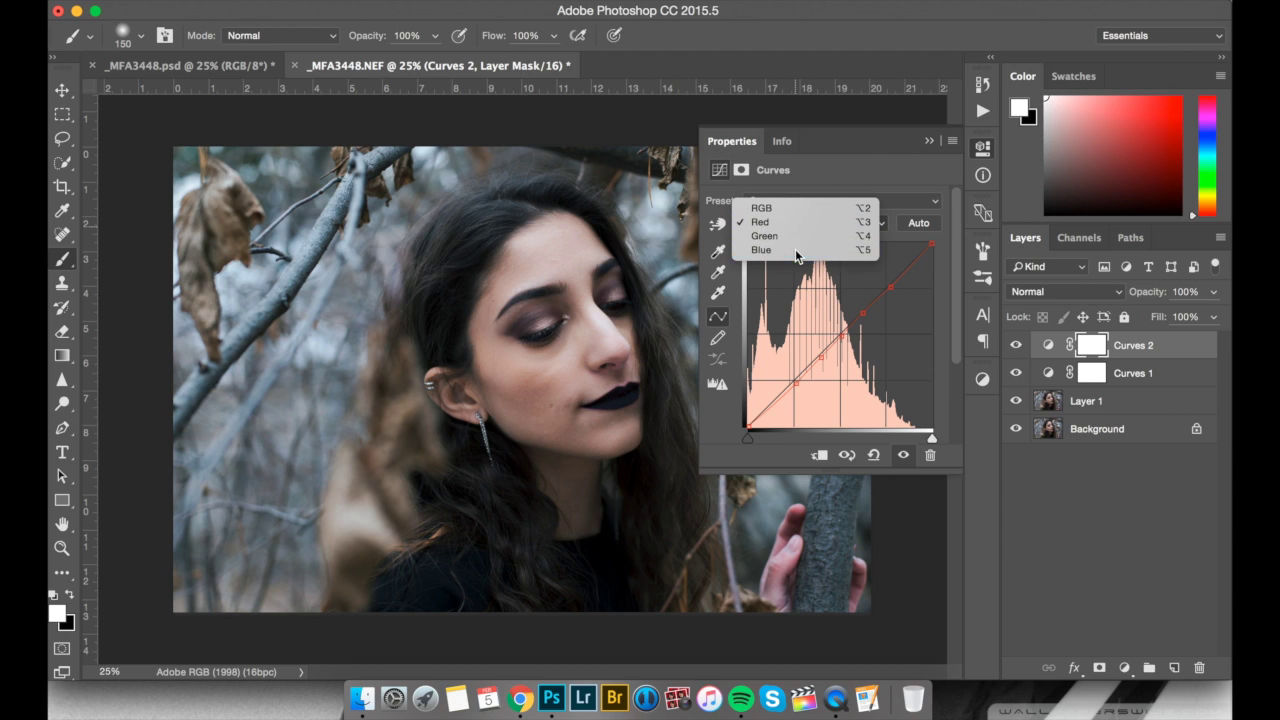
{"action": "left_click", "coordinate": [795, 250]}
{"action": "mouse_move", "coordinate": [838, 336]}
{"action": "left_mouse_down"}
{"action": "mouse_move", "coordinate": [830, 328]}
{"action": "mouse_move", "coordinate": [851, 346]}
{"action": "mouse_move", "coordinate": [840, 336]}
{"action": "left_mouse_up"}
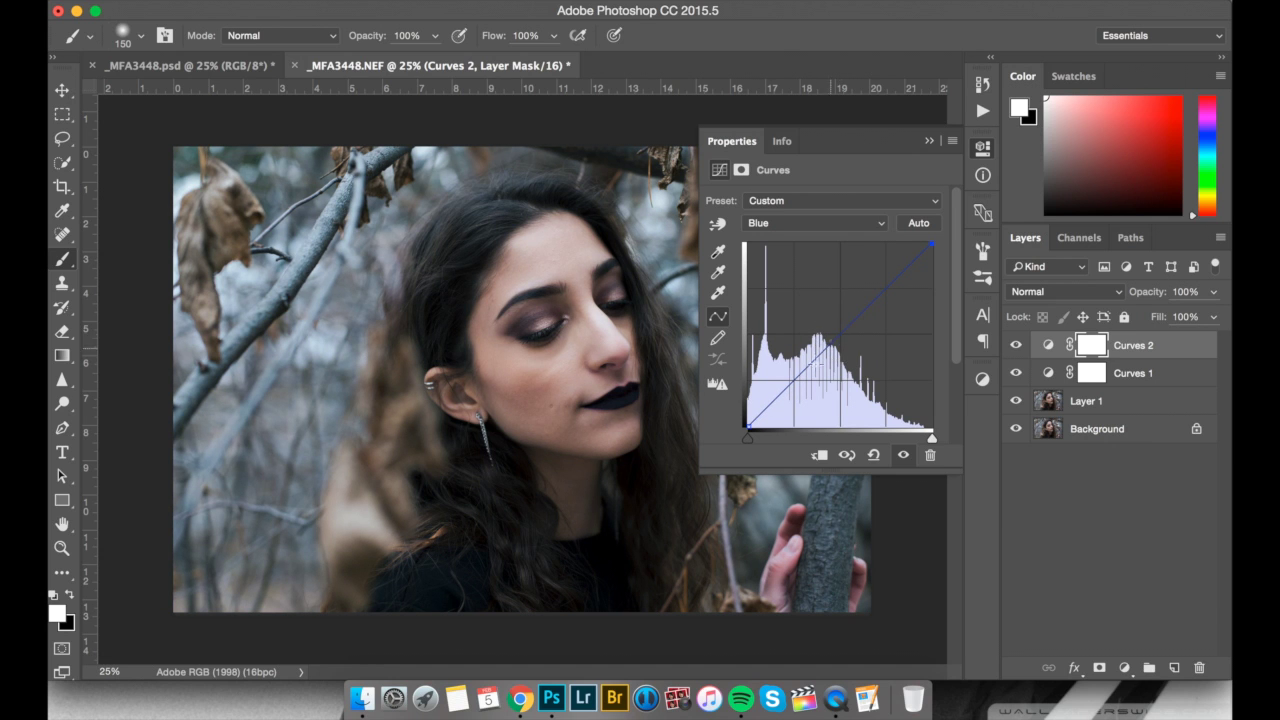
{"action": "left_click_drag", "start_coordinate": [793, 381], "coordinate": [792, 387]}
{"action": "left_click", "coordinate": [893, 289]}
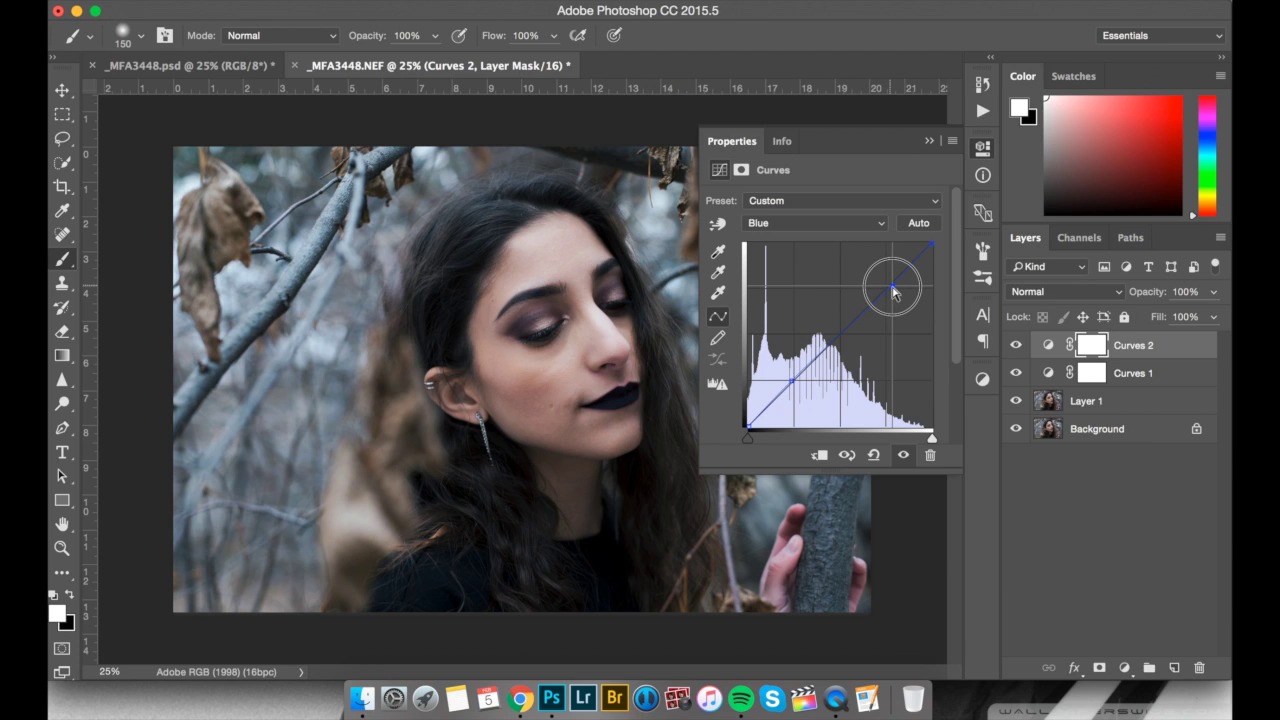
{"action": "left_click_drag", "start_coordinate": [893, 291], "coordinate": [890, 288]}
- Add midtone, upper-midtone and lower-midtone points on the blue curve, and compare the image with Curves 2 hidden and shown
{"action": "left_click", "coordinate": [838, 334]}
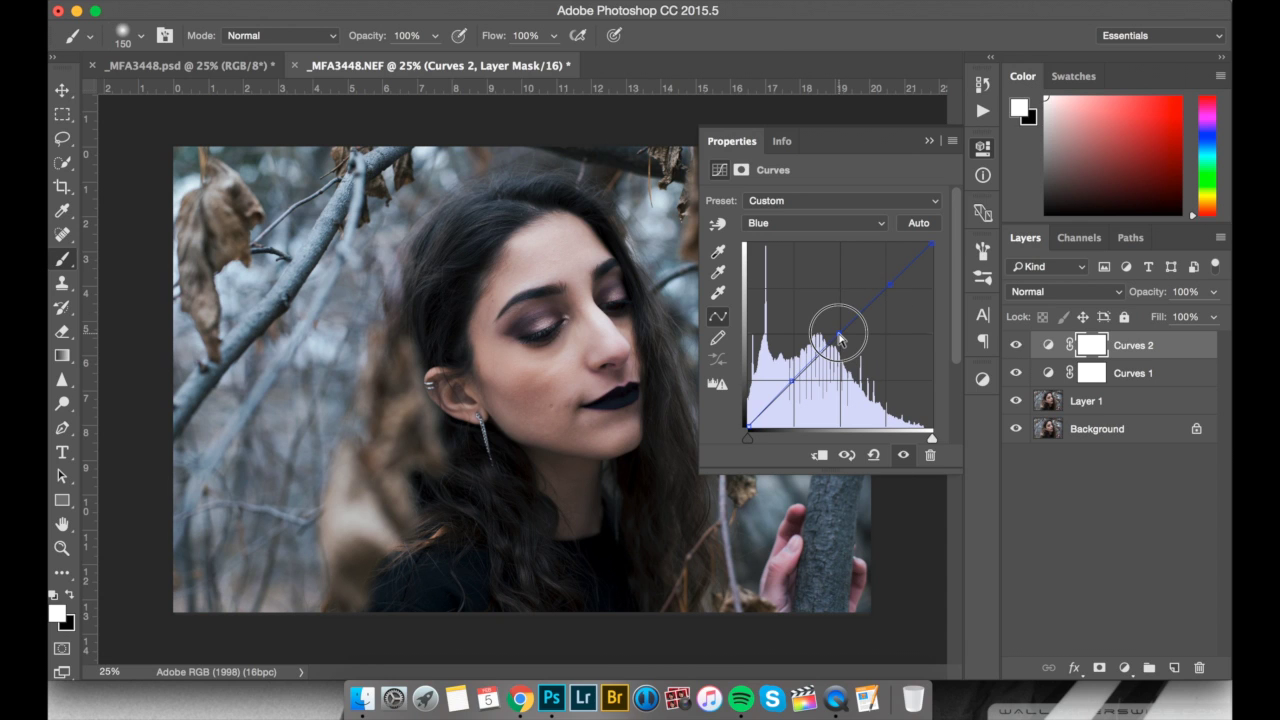
{"action": "left_click_drag", "start_coordinate": [839, 337], "coordinate": [861, 311]}
{"action": "left_click", "coordinate": [864, 317]}
{"action": "left_click_drag", "start_coordinate": [810, 364], "coordinate": [812, 363]}
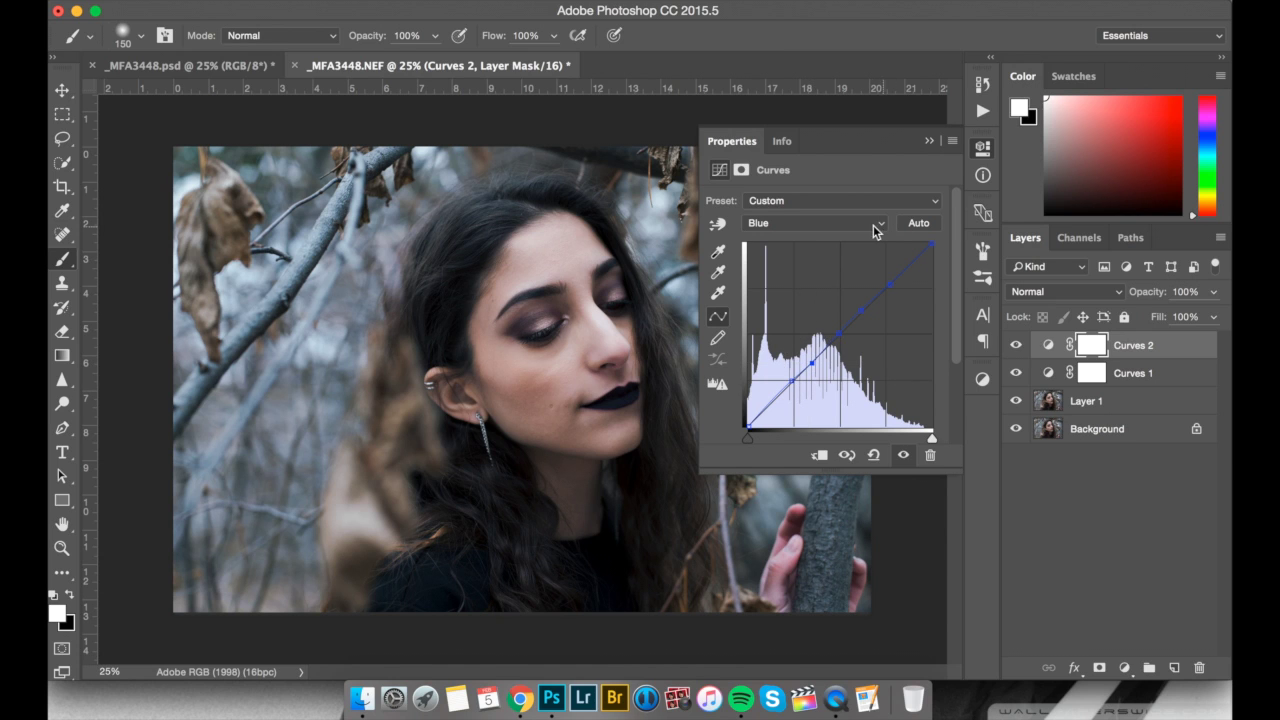
{"action": "left_click", "coordinate": [981, 152]}
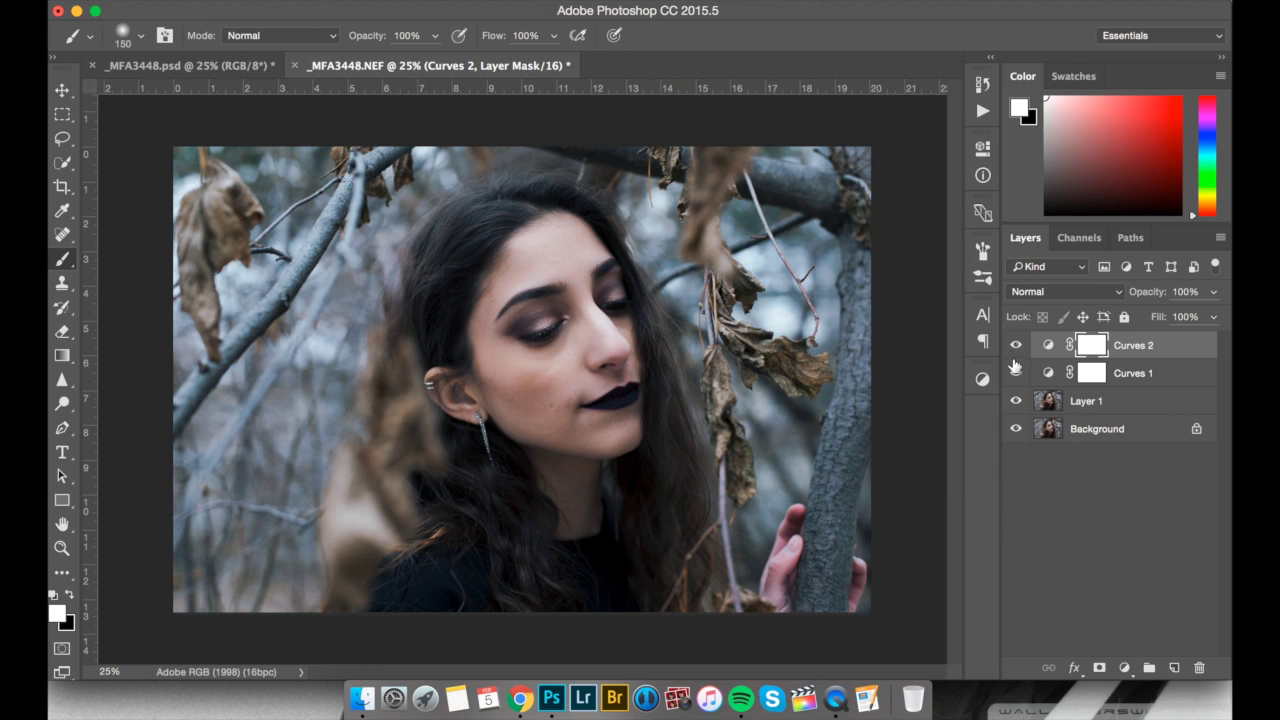
{"action": "left_click", "coordinate": [1016, 346]}
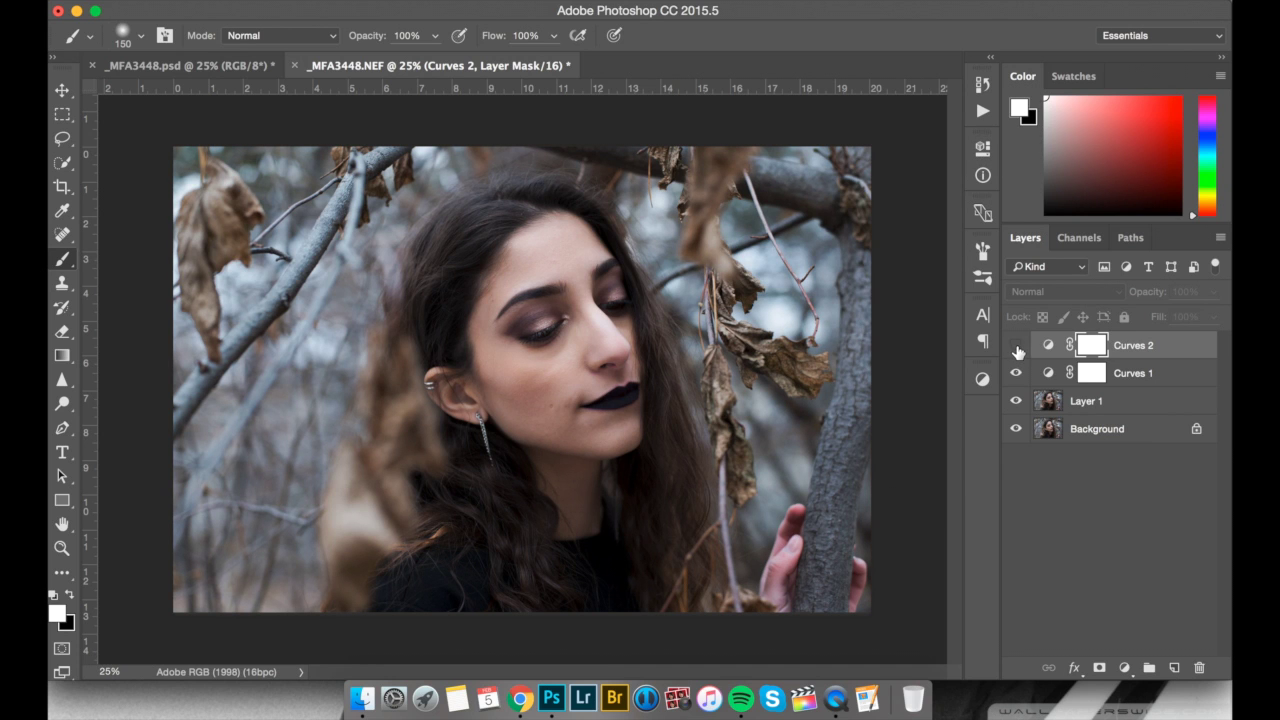
{"action": "left_click", "coordinate": [1016, 346]}
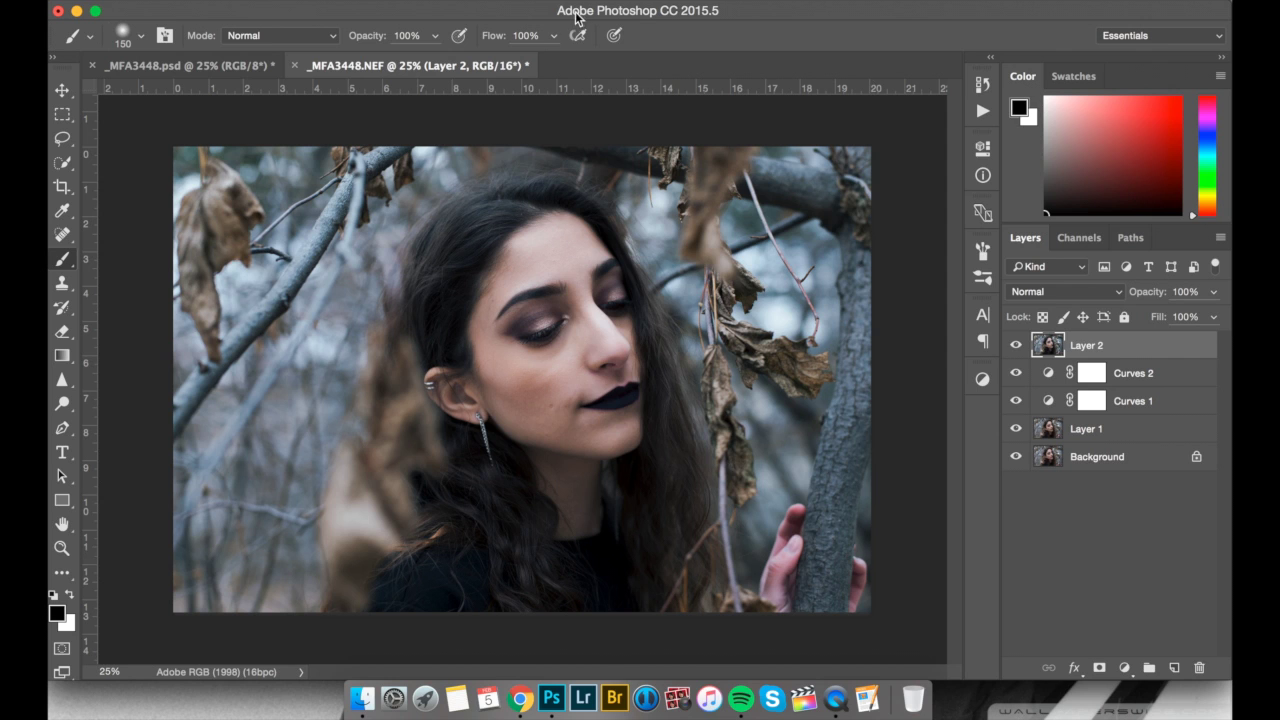
- Apply a Gaussian Blur to Layer 2 that visibly softens the whole image, and hide the effect with a black layer mask
{"action": "left_click", "coordinate": [510, 2]}
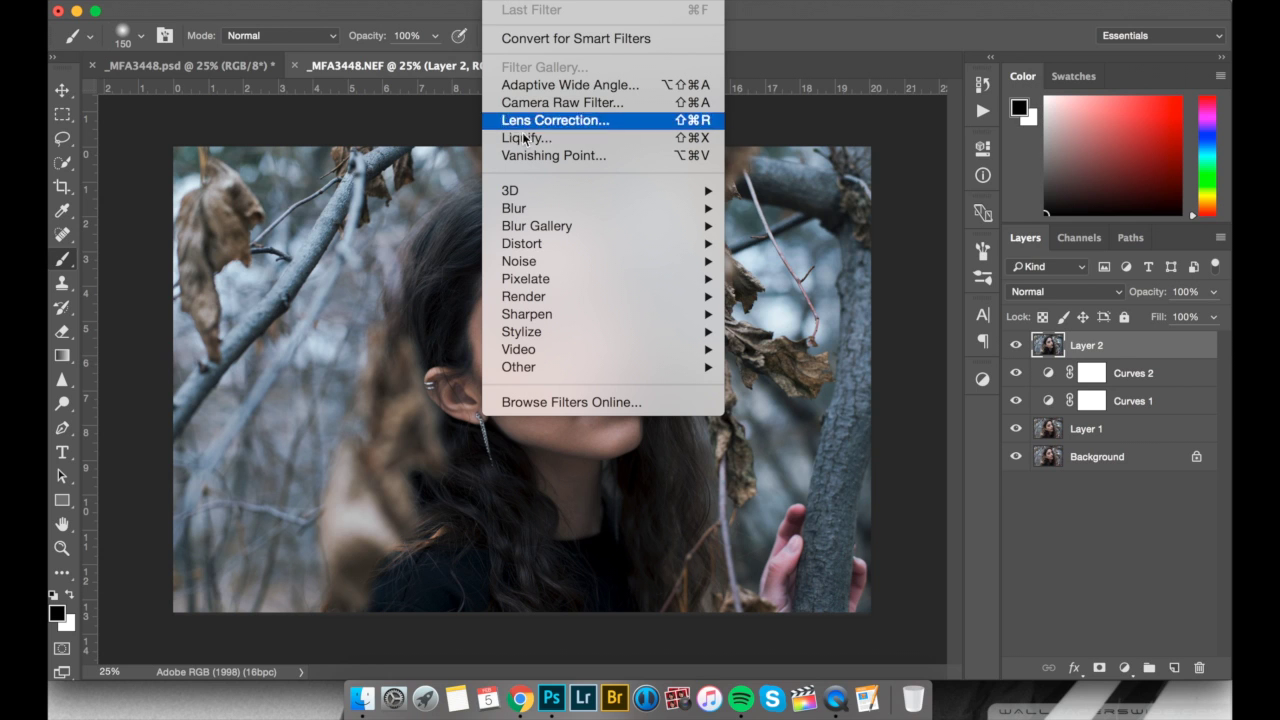
{"action": "mouse_move", "coordinate": [542, 207]}
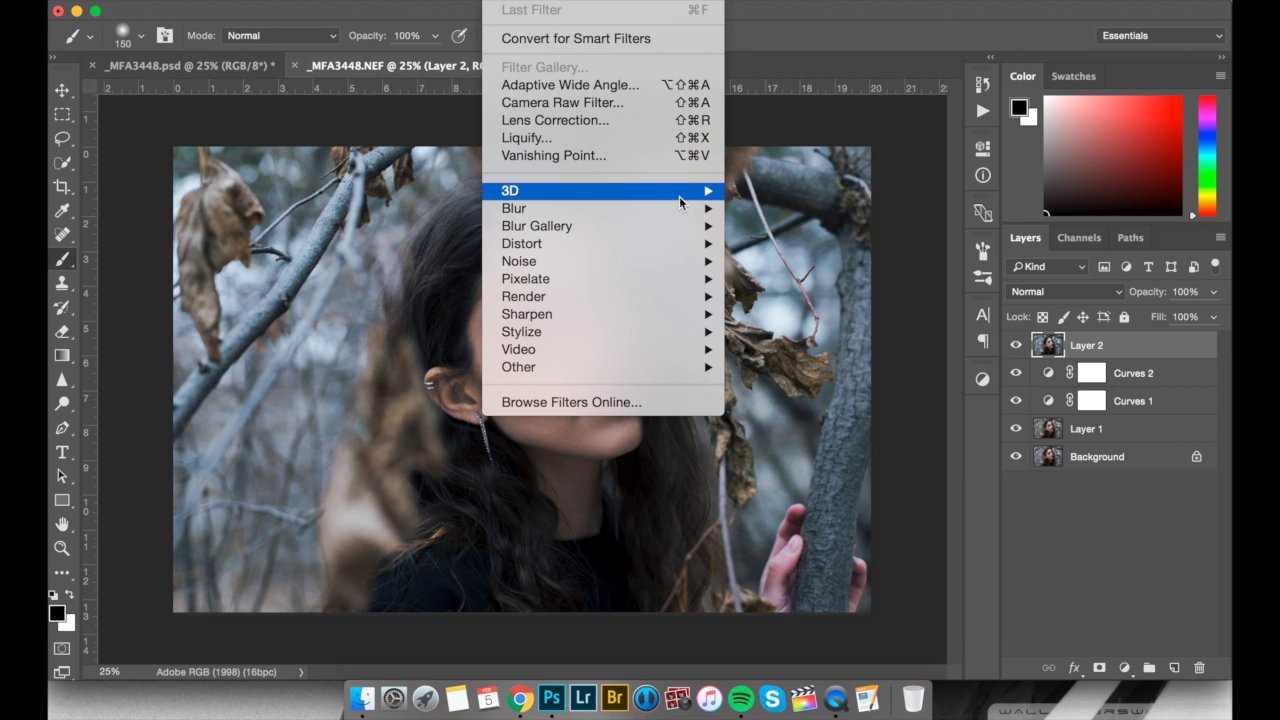
{"action": "mouse_move", "coordinate": [700, 209]}
{"action": "left_click", "coordinate": [826, 283]}
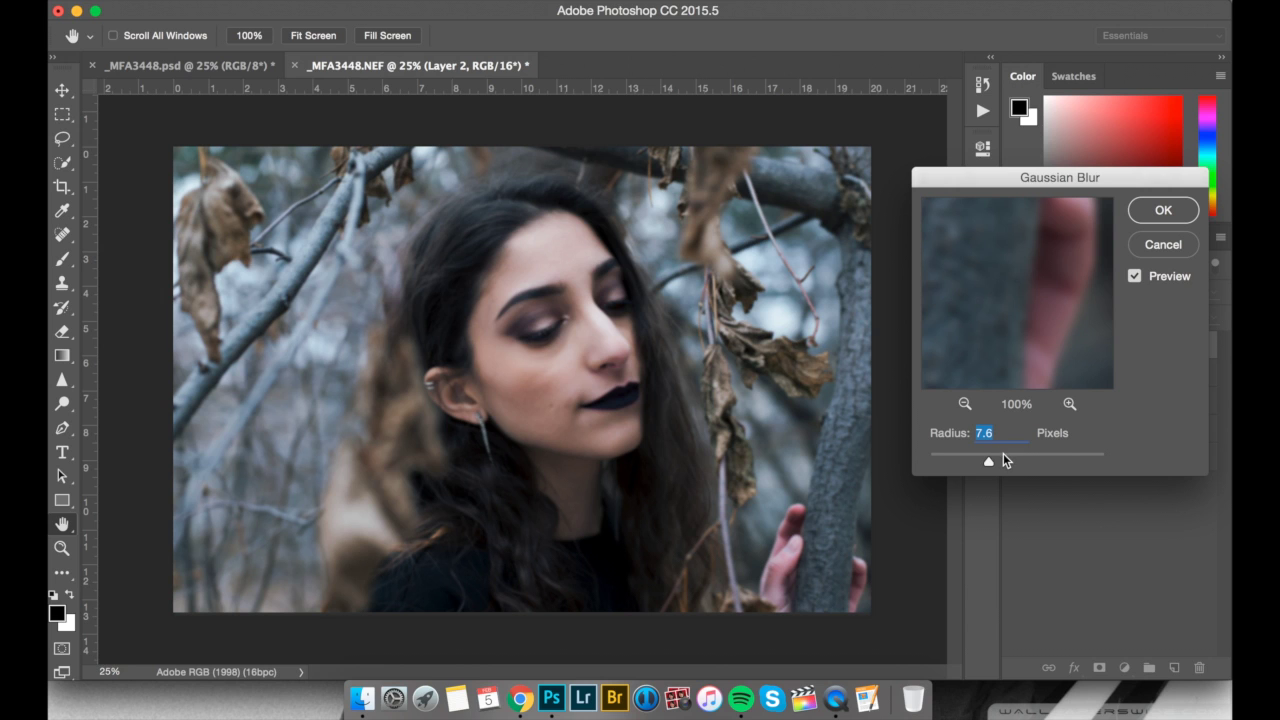
{"action": "left_click", "coordinate": [1004, 457]}
{"action": "left_click_drag", "start_coordinate": [998, 457], "coordinate": [1002, 462]}
{"action": "left_click", "coordinate": [1159, 212]}
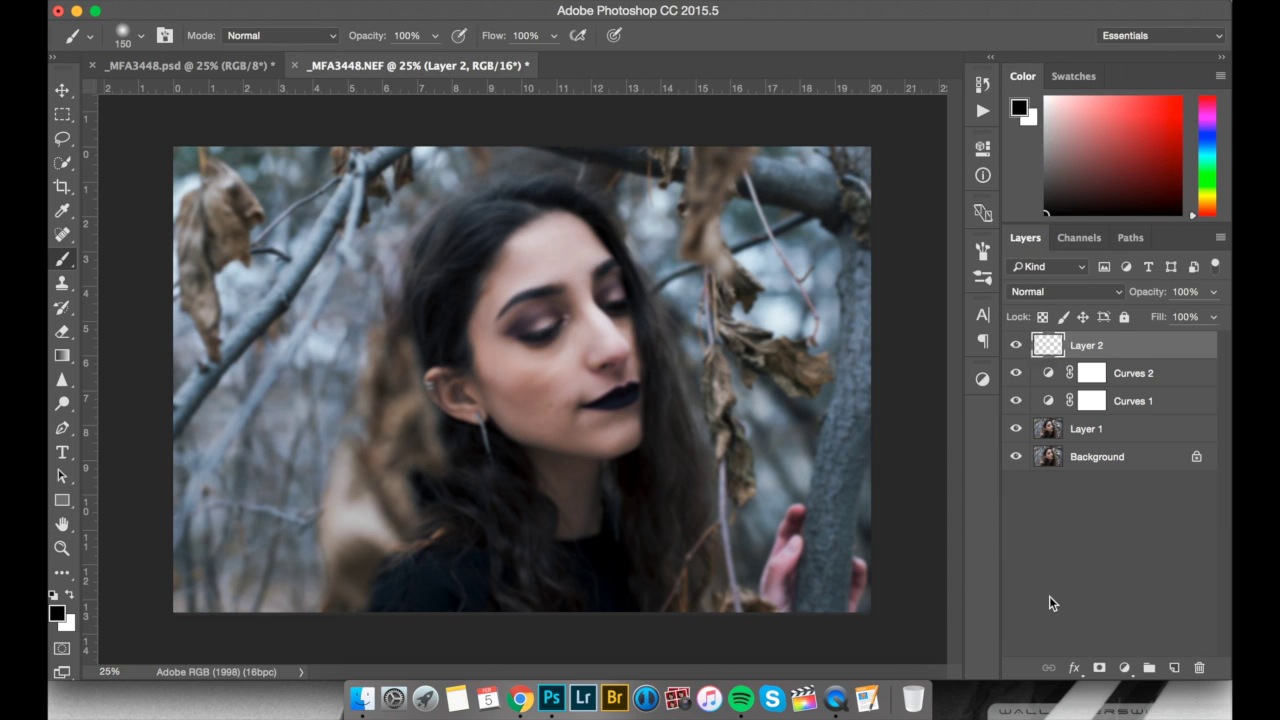
{"action": "key", "text": "super+shift+m"}
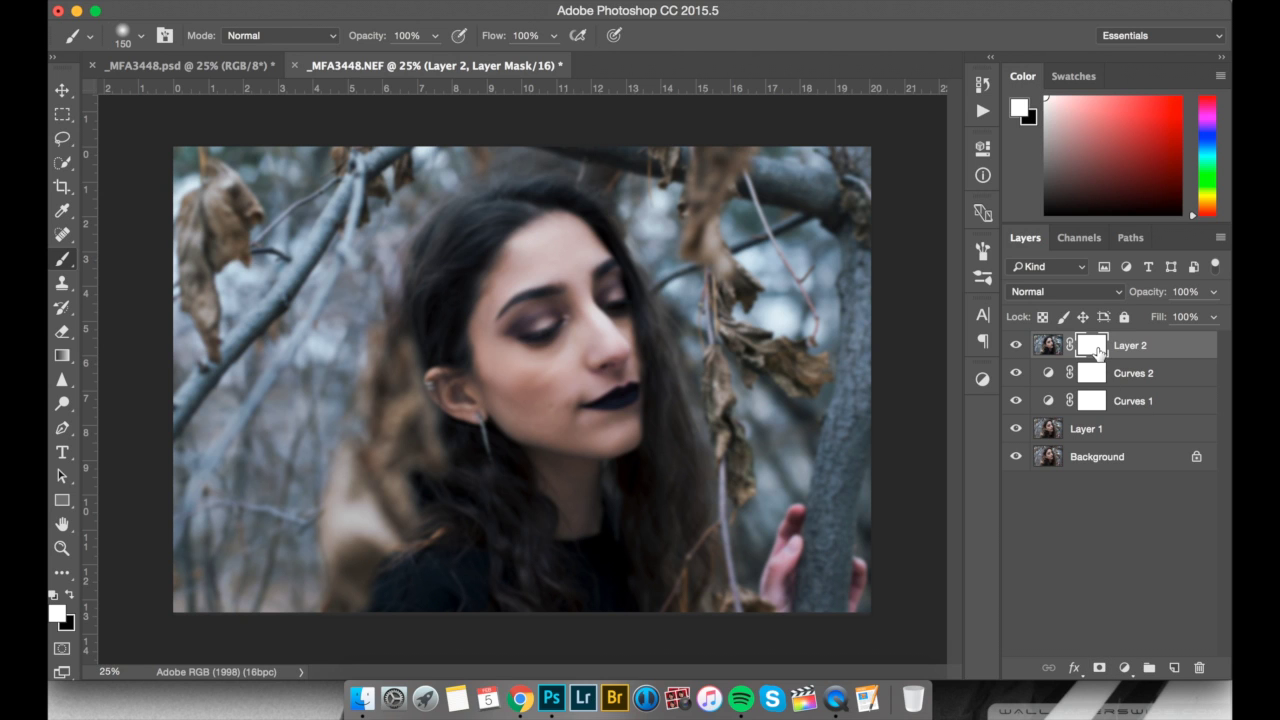
{"action": "key", "text": "super+i"}
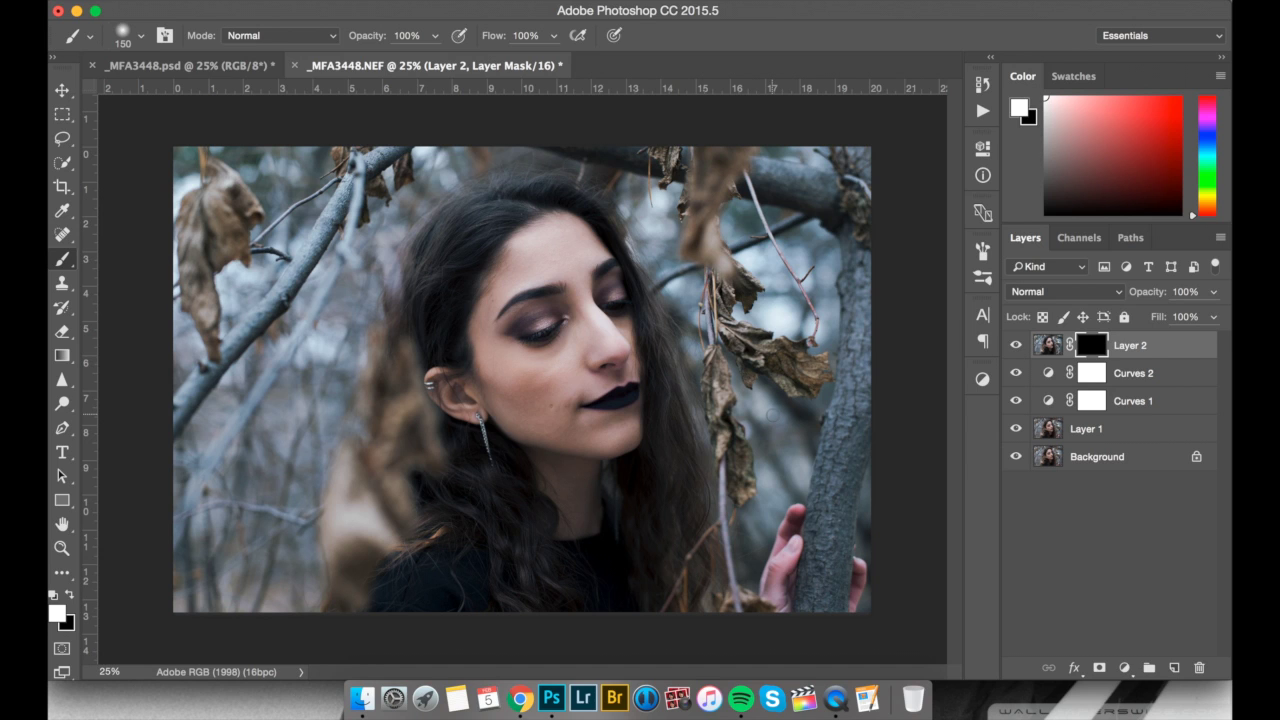
- Enlarge the brush to 700 and paint white on Layer 2's mask over the branches and leaves on both sides of the woman
{"action": "key", "text": "bracketright"}
{"action": "key", "text": "bracketright"}
{"action": "key", "text": "bracketright"}
{"action": "key", "text": "bracketright"}
{"action": "key", "text": "bracketright"}
{"action": "key", "text": "bracketright"}
{"action": "key", "text": "bracketright"}
{"action": "key", "text": "bracketright"}
{"action": "key", "text": "bracketright"}
{"action": "key", "text": "bracketright"}
{"action": "key", "text": "bracketright"}
{"action": "key", "text": "bracketright"}
{"action": "key", "text": "bracketright"}
{"action": "key", "text": "bracketright"}
{"action": "key", "text": "bracketright"}
{"action": "key", "text": "bracketright"}
{"action": "key", "text": "bracketright"}
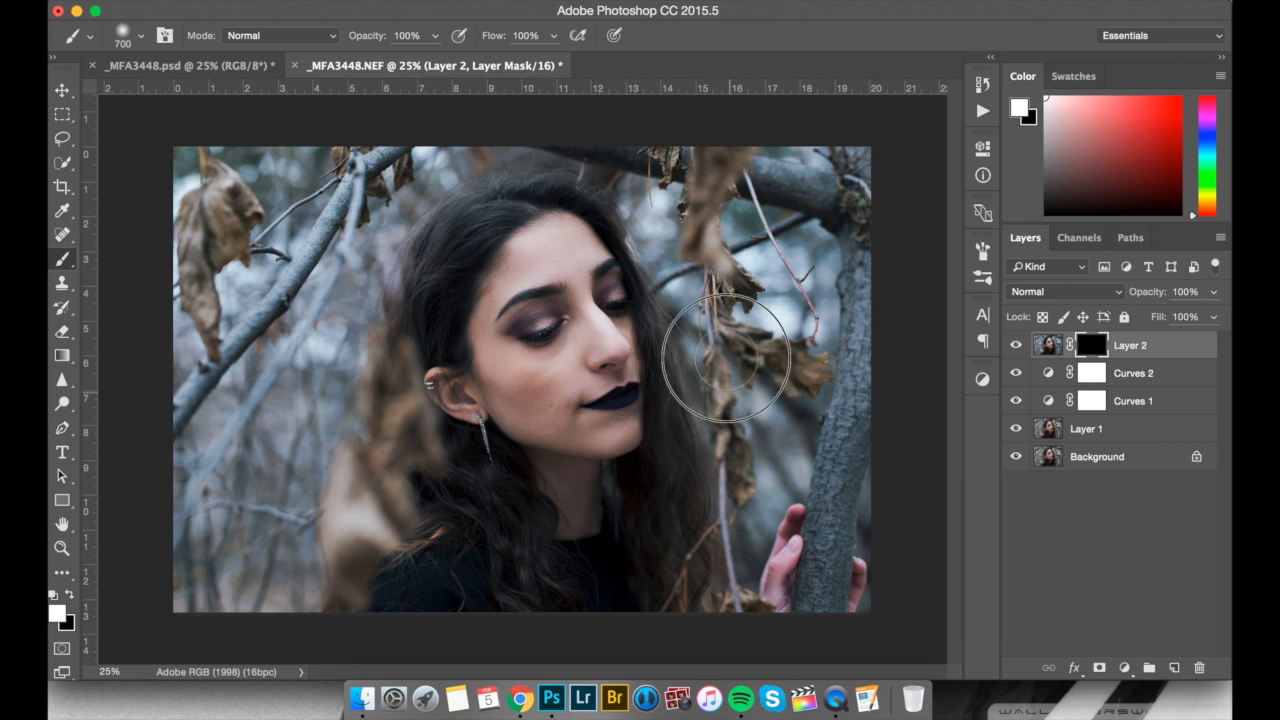
{"action": "mouse_move", "coordinate": [677, 183]}
{"action": "left_mouse_down"}
{"action": "mouse_move", "coordinate": [663, 148]}
{"action": "mouse_move", "coordinate": [672, 158]}
{"action": "left_mouse_up"}
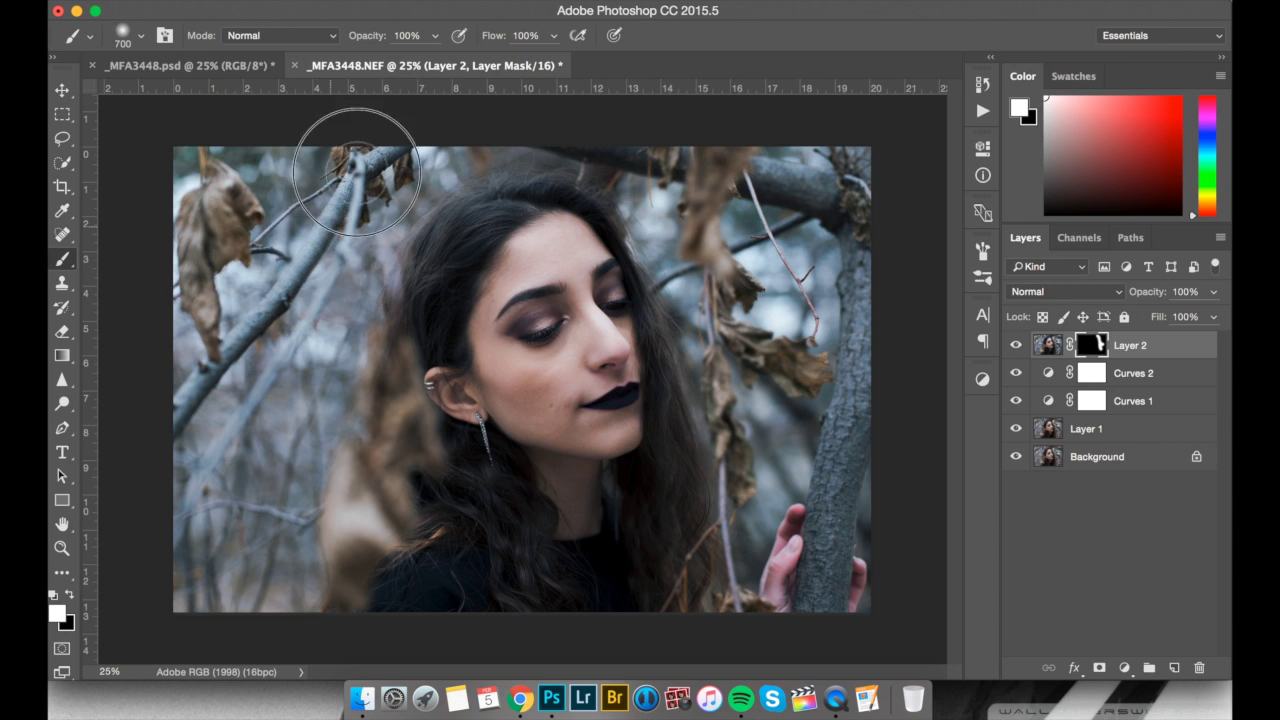
{"action": "left_click_drag", "start_coordinate": [222, 352], "coordinate": [175, 420]}
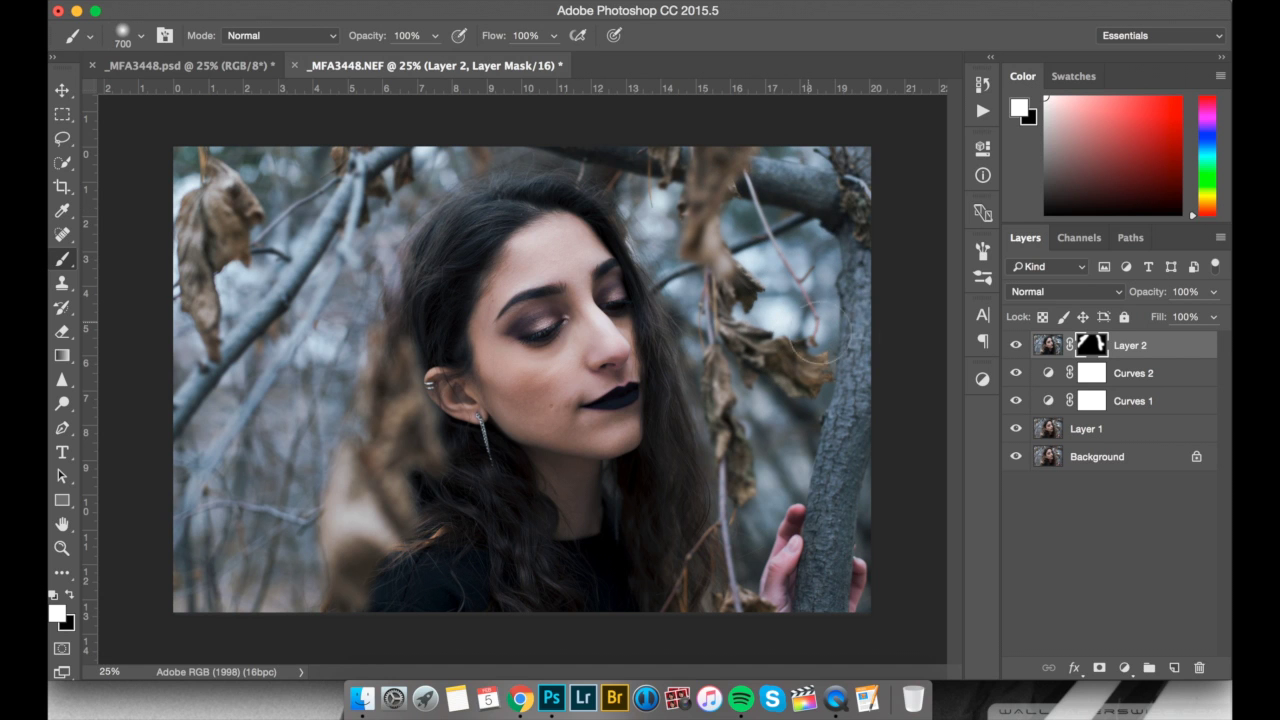
- Lower the brush opacity to 20% and compare the image with the blurred Layer 2 hidden and shown
{"action": "left_click", "coordinate": [1015, 346]}
{"action": "left_click", "coordinate": [1015, 346]}
{"action": "key", "text": "2"}
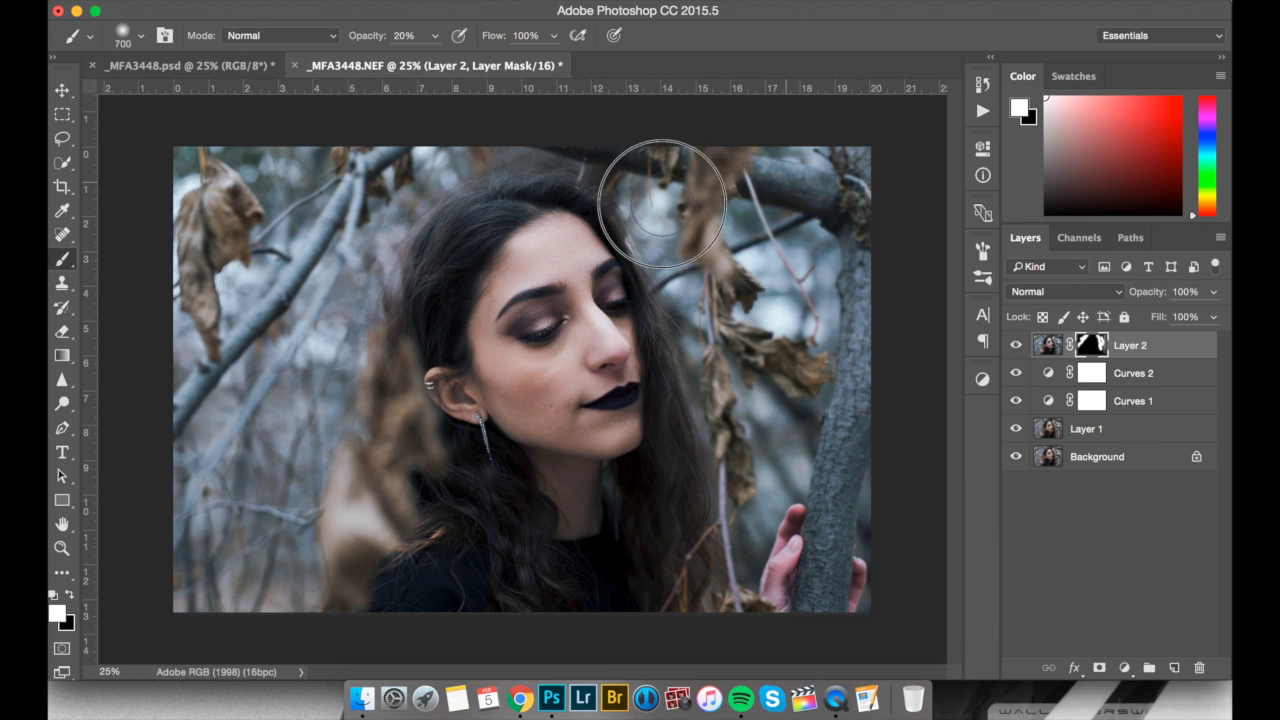
{"action": "left_click", "coordinate": [1016, 348]}
{"action": "left_click", "coordinate": [1016, 348]}
{"action": "left_click", "coordinate": [1016, 348]}
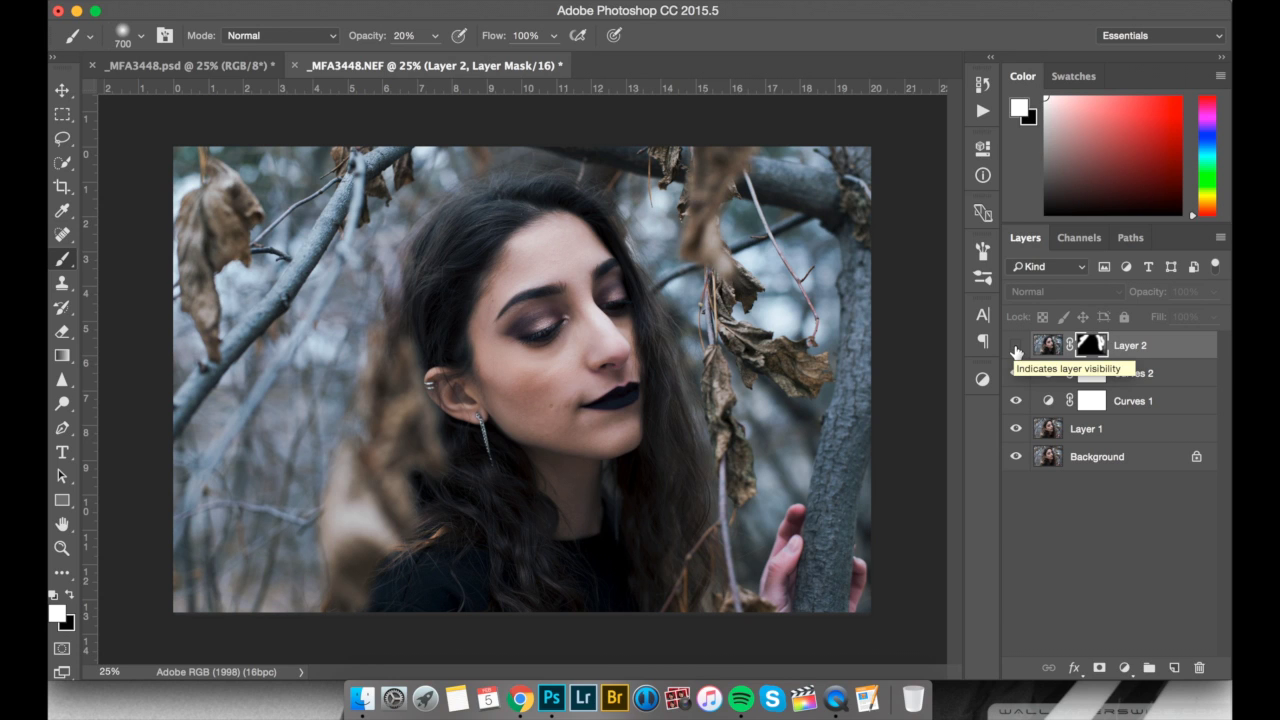
{"action": "left_click", "coordinate": [1016, 348]}
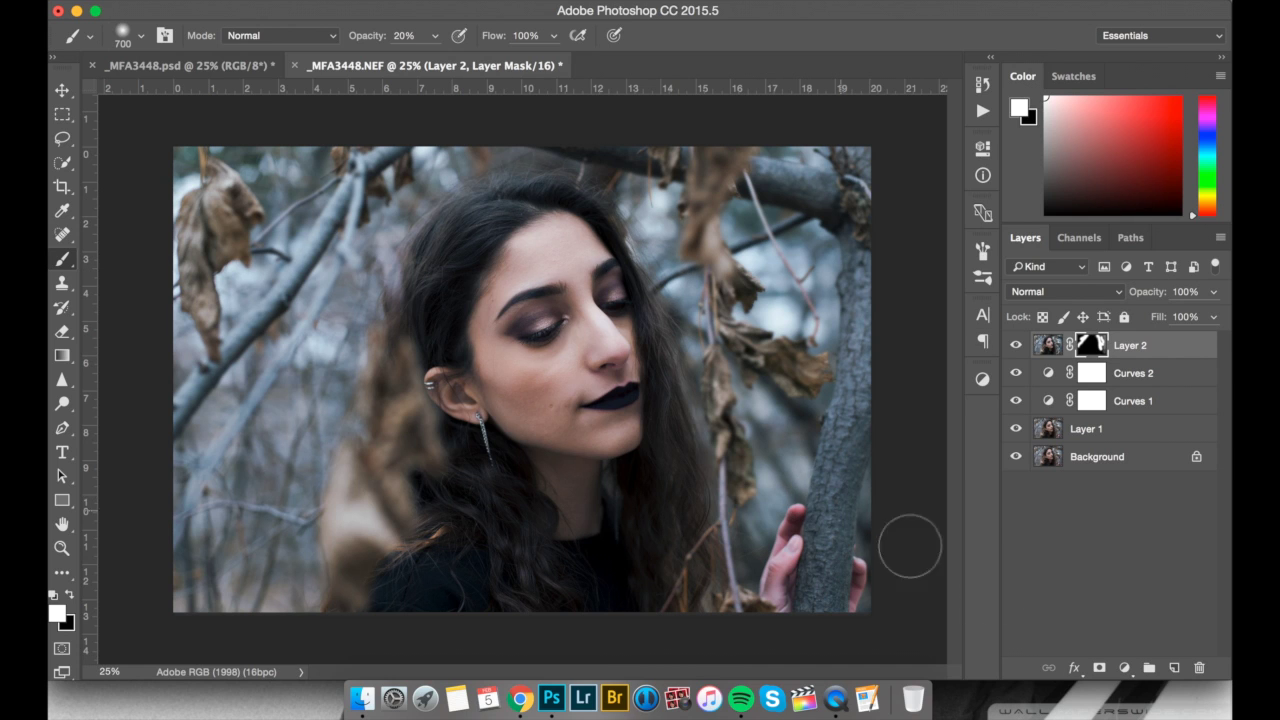
- Add a third Curves adjustment layer above Layer 2 and switch its curve to the Blue channel
{"action": "left_click", "coordinate": [1124, 667]}
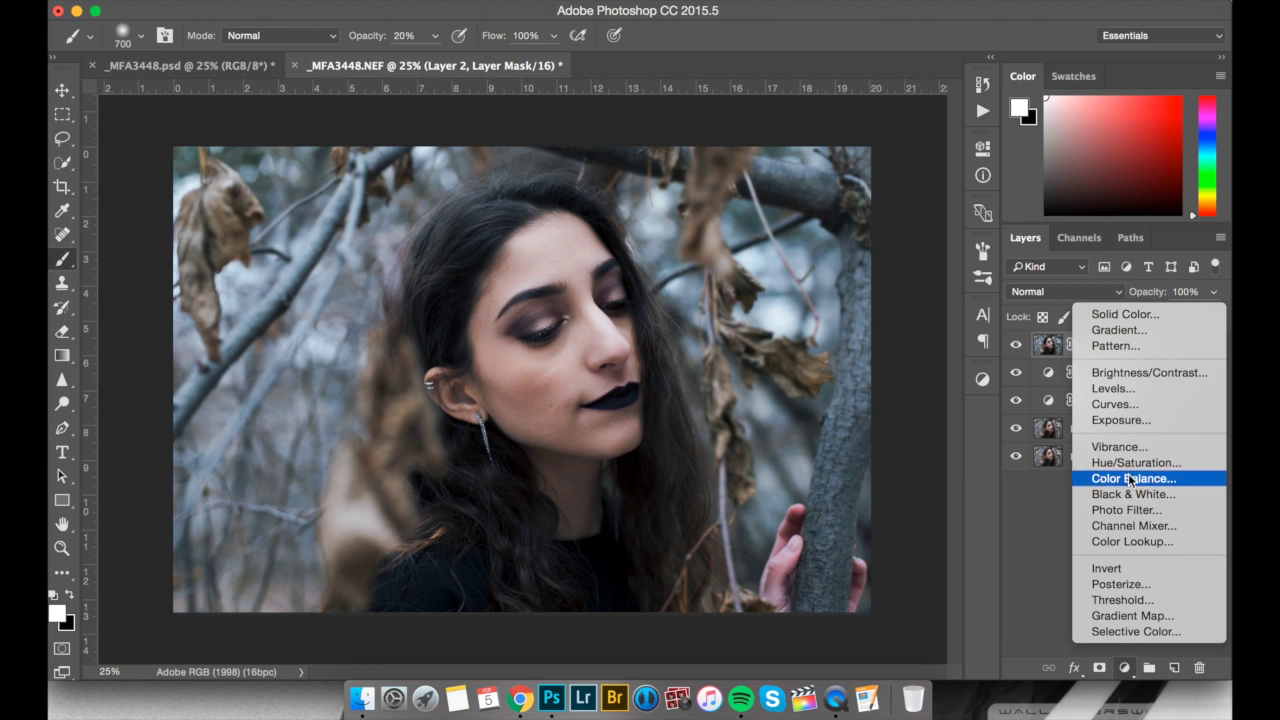
{"action": "left_click", "coordinate": [1128, 403]}
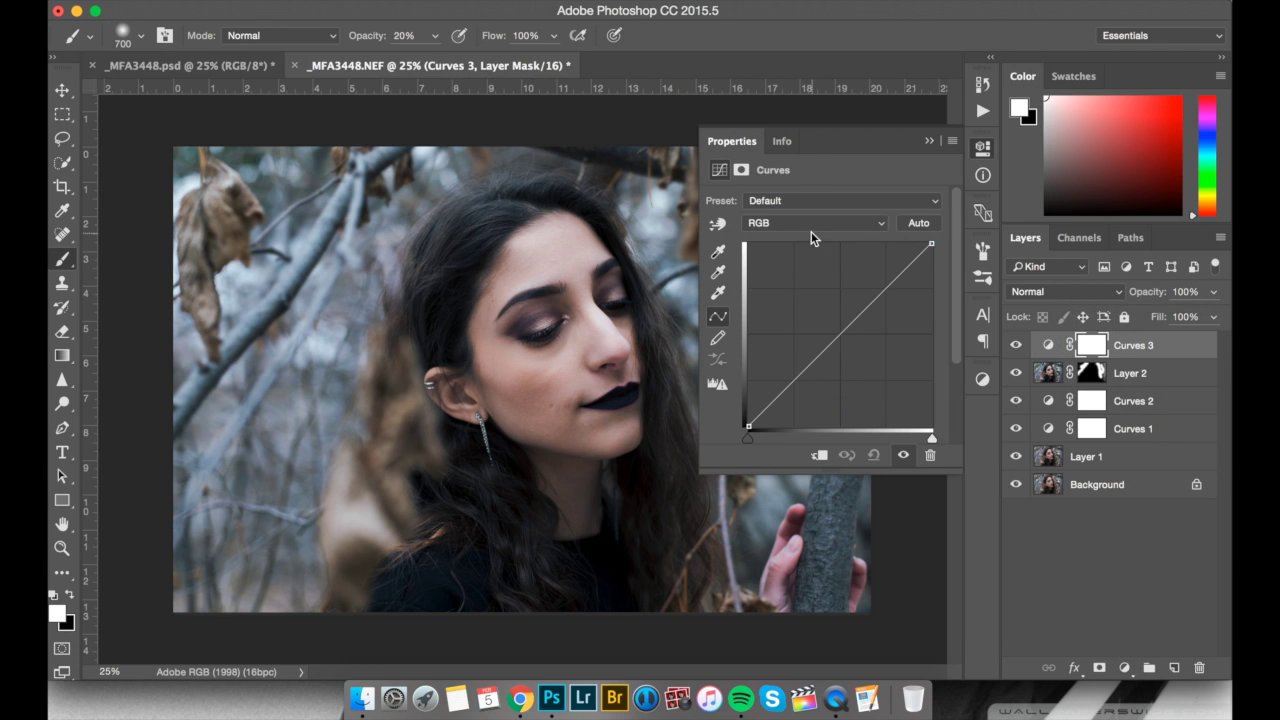
{"action": "left_click", "coordinate": [809, 228]}
{"action": "left_click", "coordinate": [806, 266]}
- Place midtone, shadow and highlight points just above the blue curve's diagonal, and compare the image with Curves 3 hidden and shown
{"action": "left_click_drag", "start_coordinate": [828, 325], "coordinate": [838, 333]}
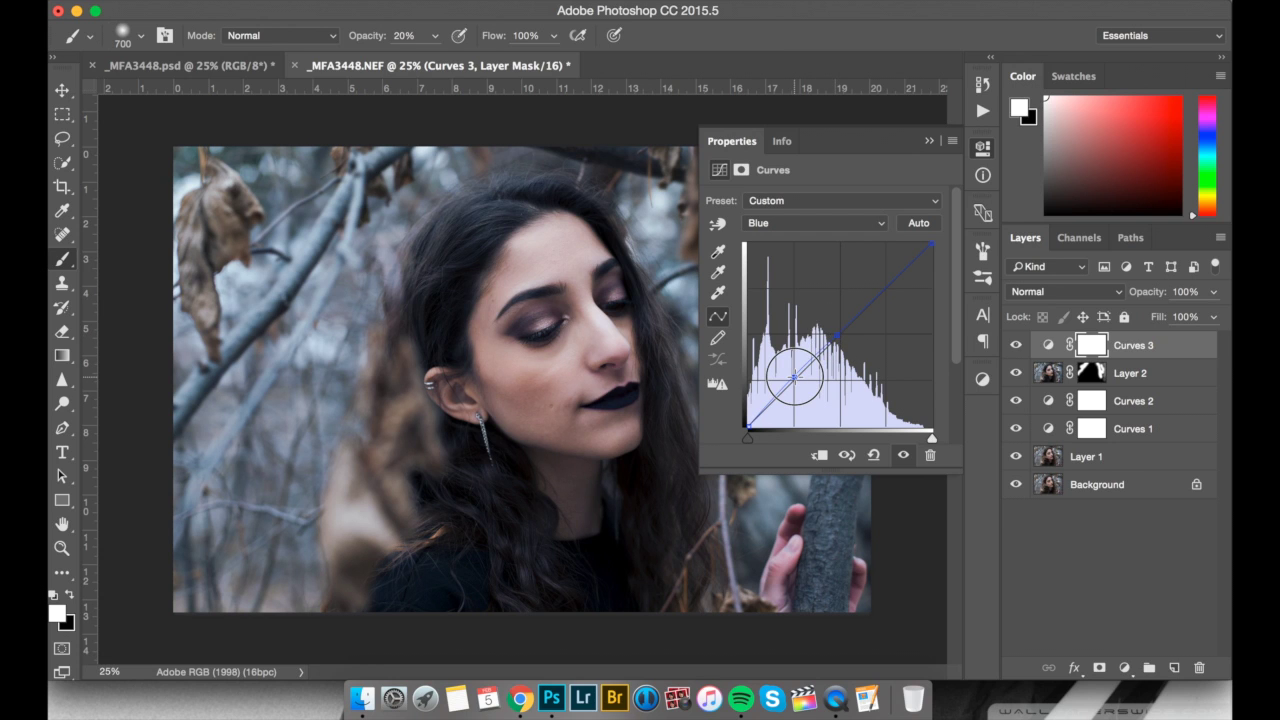
{"action": "left_click", "coordinate": [887, 287]}
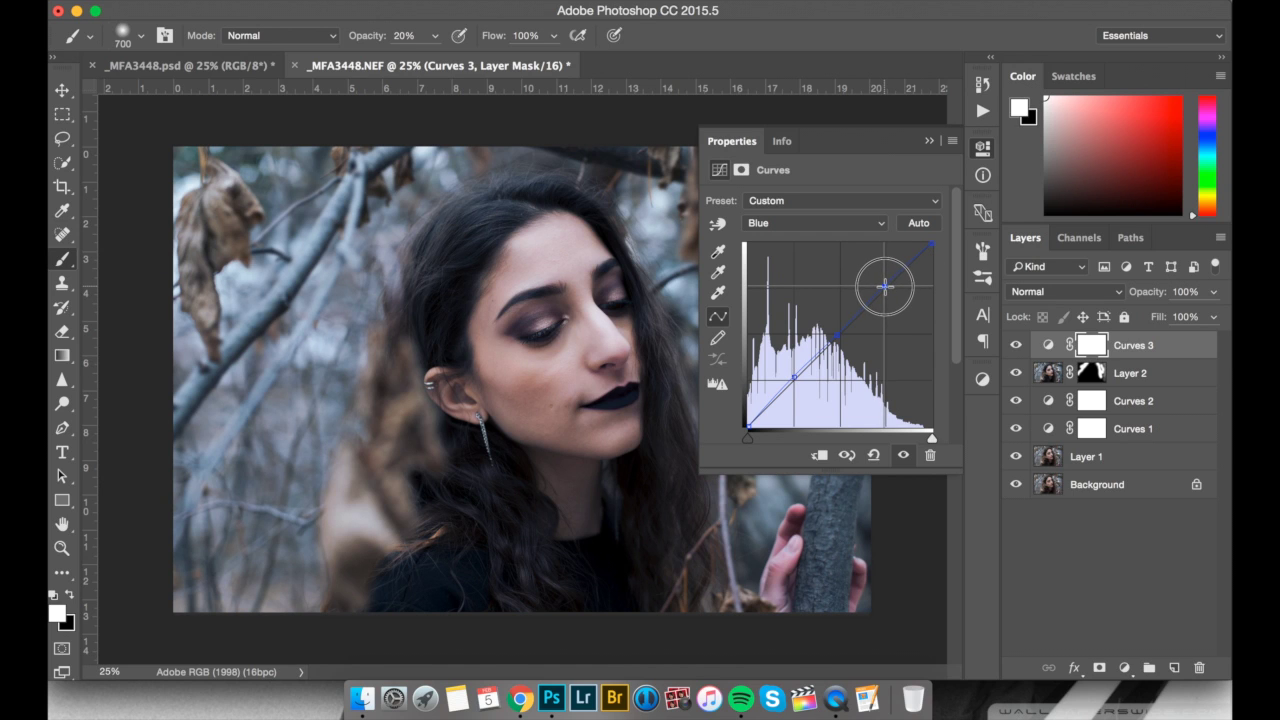
{"action": "left_click", "coordinate": [983, 148]}
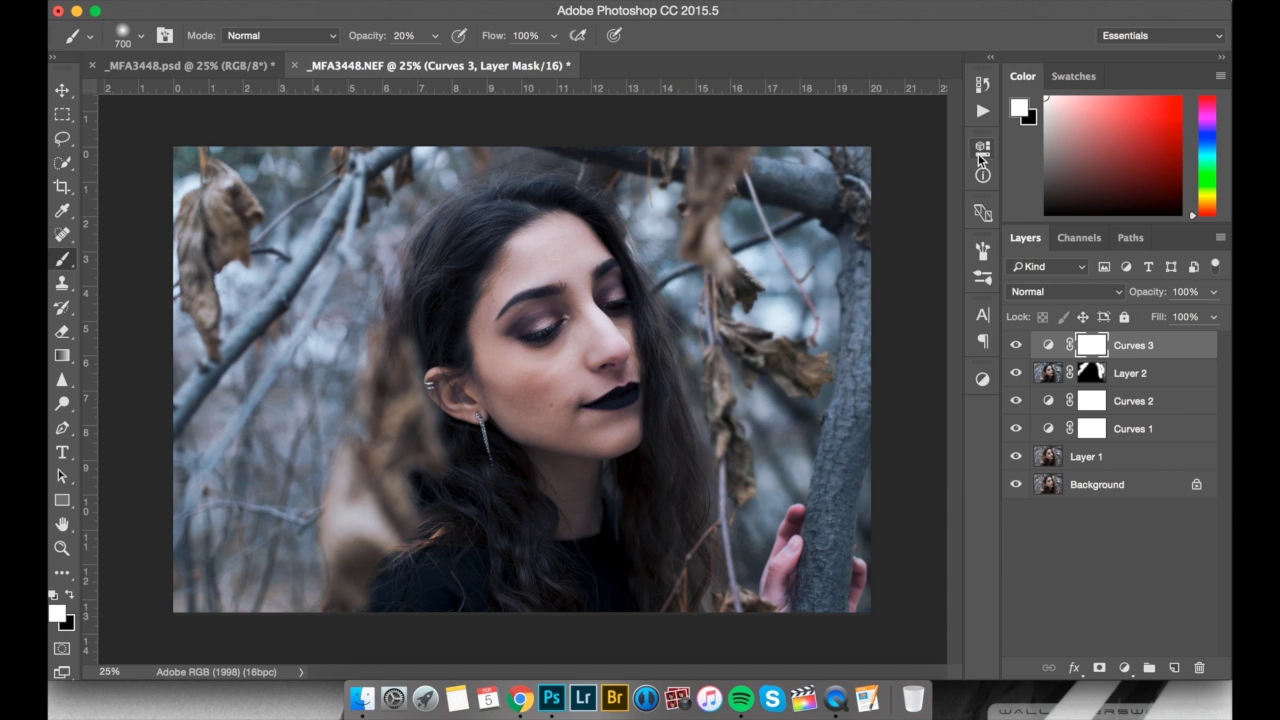
{"action": "left_click", "coordinate": [1017, 345]}
{"action": "left_click", "coordinate": [1017, 345]}
- Reopen Curves 3 on the RGB channel and raise midtone, shadow and highlight points slightly above the diagonal
{"action": "double_click", "coordinate": [1048, 345]}
{"action": "left_click", "coordinate": [828, 226]}
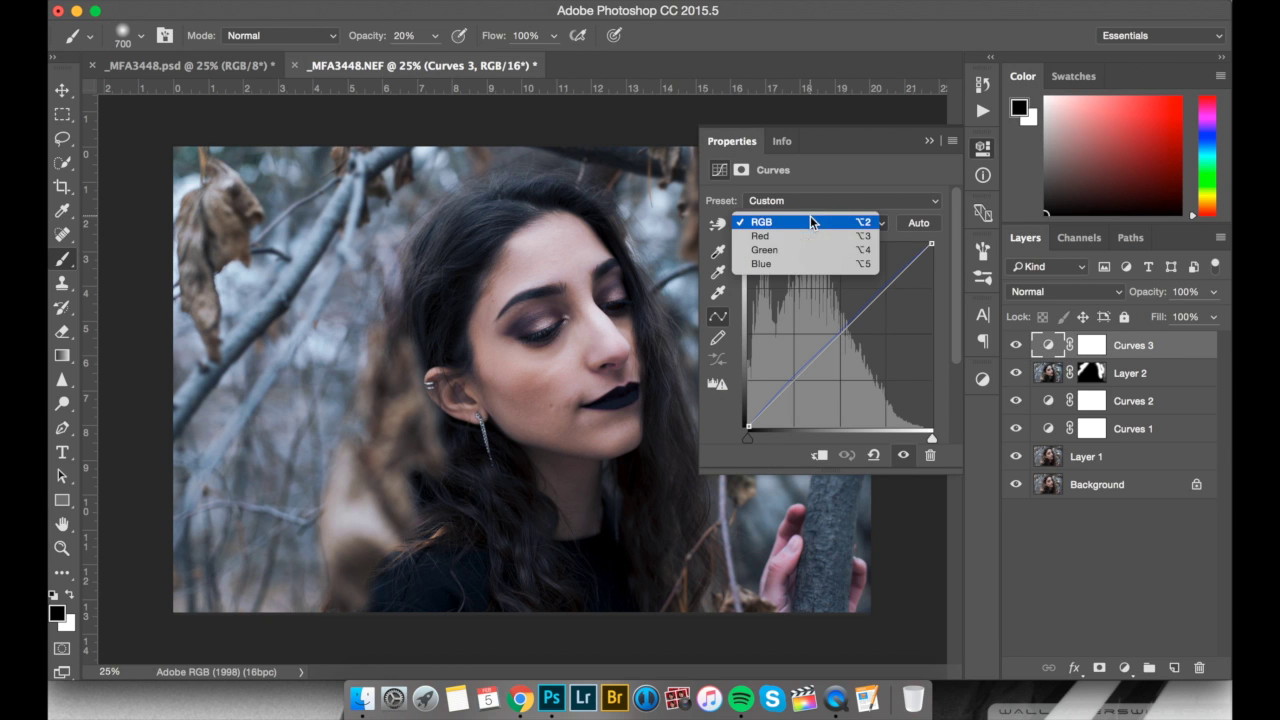
{"action": "left_click", "coordinate": [815, 222]}
{"action": "mouse_move", "coordinate": [838, 330]}
{"action": "left_mouse_down"}
{"action": "mouse_move", "coordinate": [849, 334]}
{"action": "mouse_move", "coordinate": [838, 331]}
{"action": "left_mouse_up"}
{"action": "left_click_drag", "start_coordinate": [792, 383], "coordinate": [791, 382]}
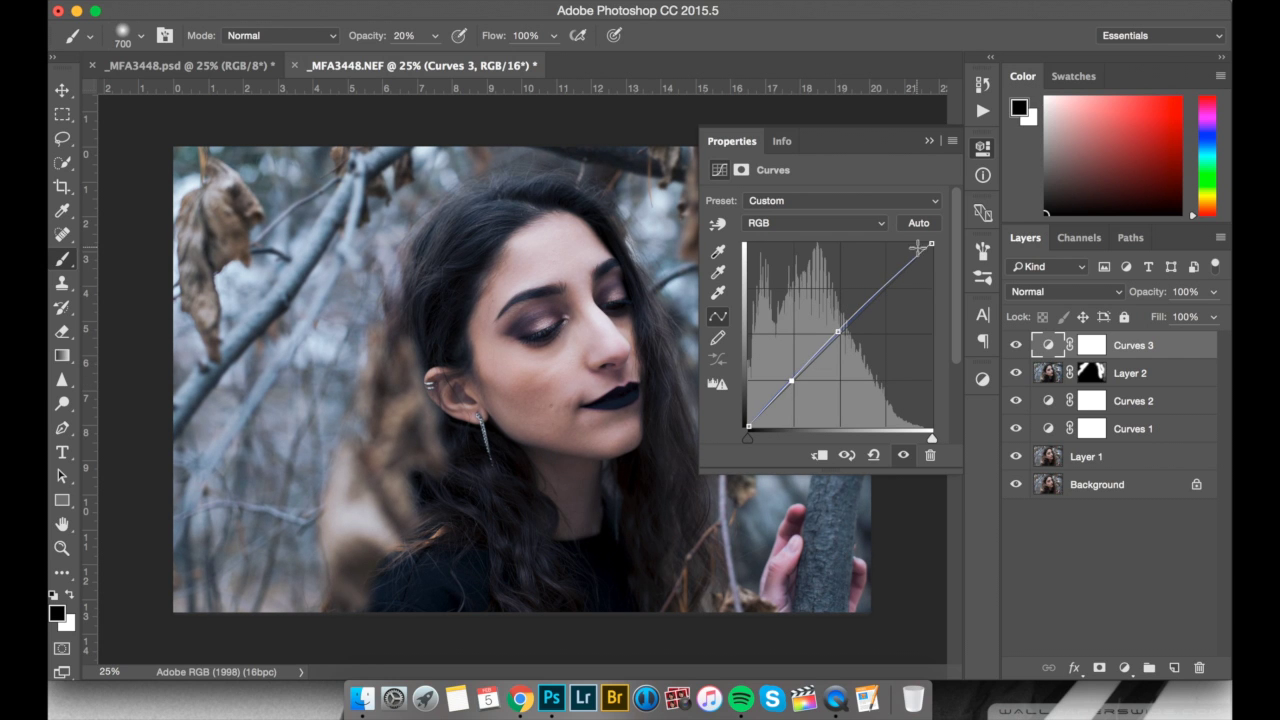
{"action": "left_click_drag", "start_coordinate": [886, 284], "coordinate": [886, 287]}
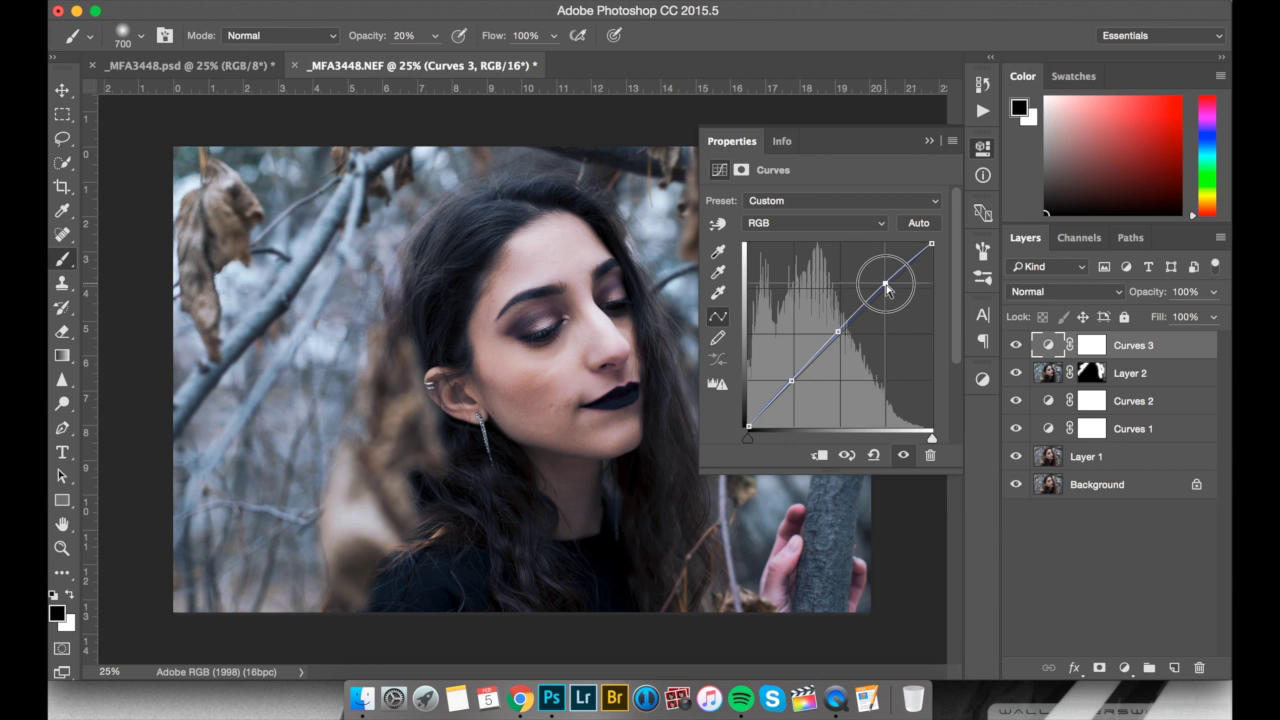
- Add a lower-midtone point slightly above the RGB curve's diagonal, and compare the image with and without Curves 3
{"action": "left_click", "coordinate": [817, 356]}
{"action": "left_click_drag", "start_coordinate": [819, 364], "coordinate": [817, 361]}
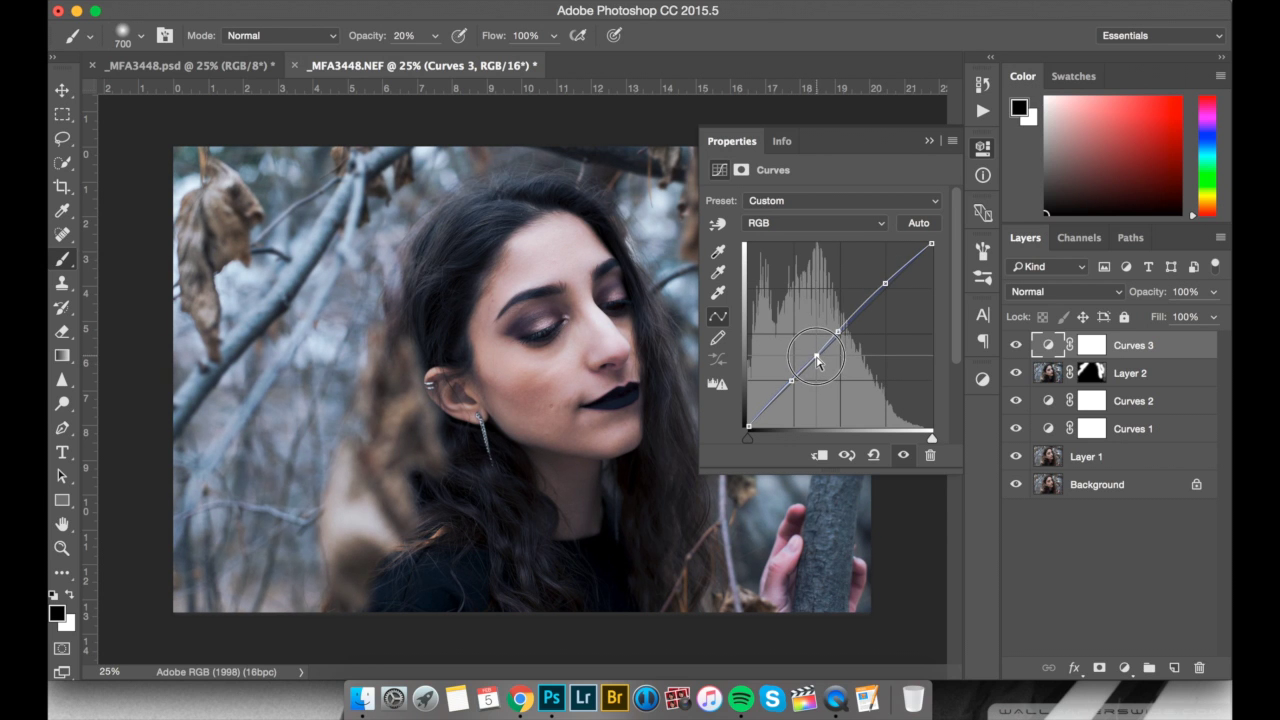
{"action": "left_click", "coordinate": [983, 147]}
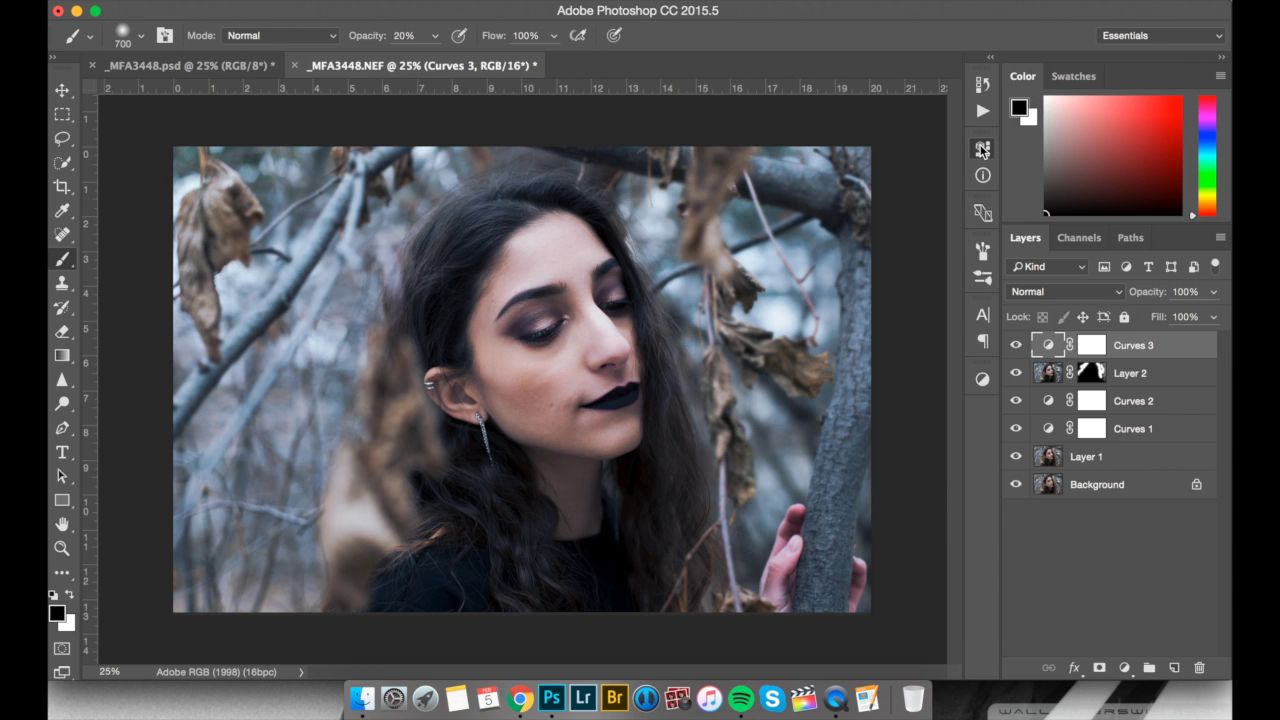
{"action": "left_click", "coordinate": [1015, 346]}
{"action": "left_click", "coordinate": [1015, 346]}
- Add a Gradient Map adjustment layer on top of the stack and open its black-to-white gradient for editing
{"action": "left_click", "coordinate": [1122, 669]}
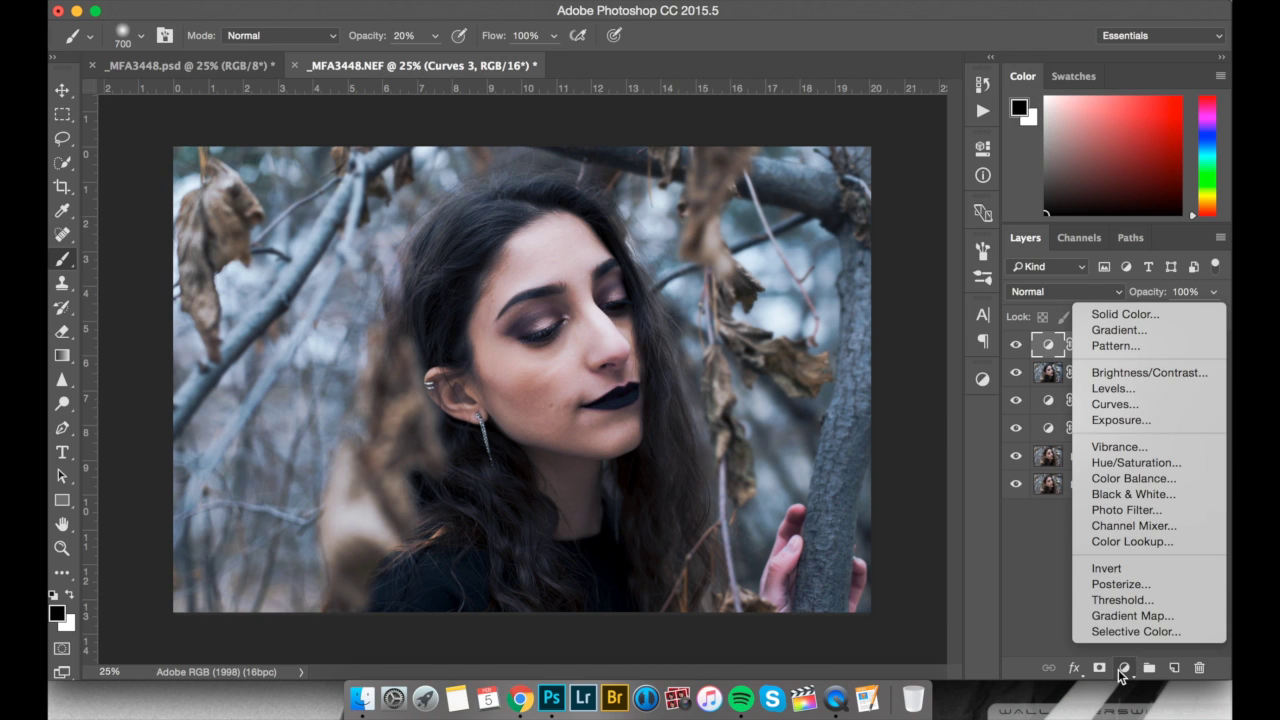
{"action": "left_click", "coordinate": [1163, 616]}
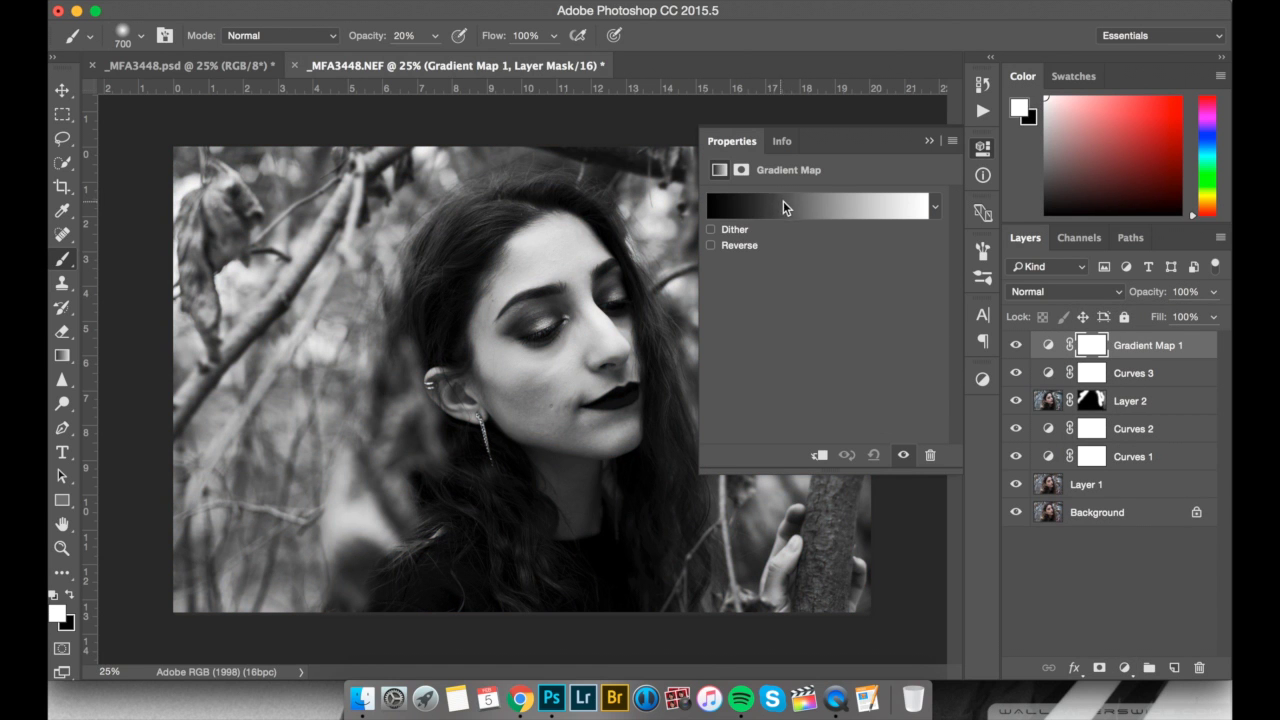
{"action": "left_click", "coordinate": [784, 206]}
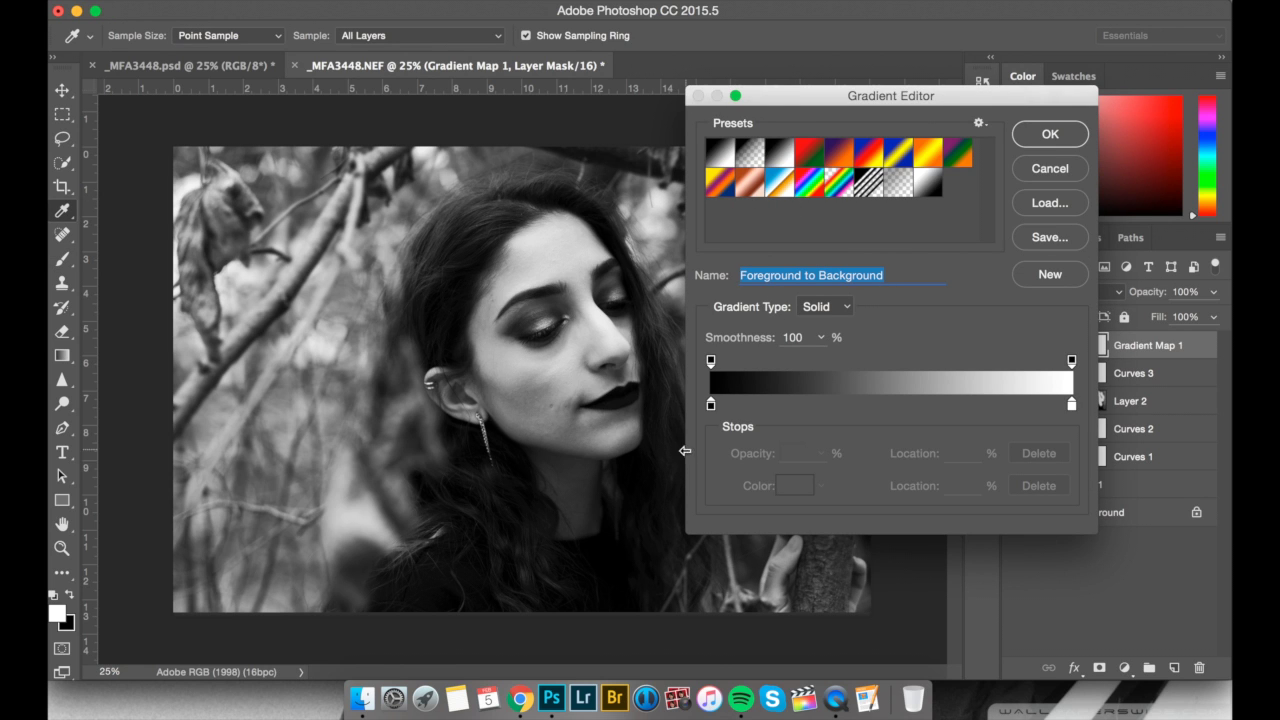
- Recolor the gradient's black stop to light orange fdb364 and apply the orange-to-white gradient to the Gradient Map
{"action": "left_click", "coordinate": [711, 405]}
{"action": "left_click", "coordinate": [793, 484]}
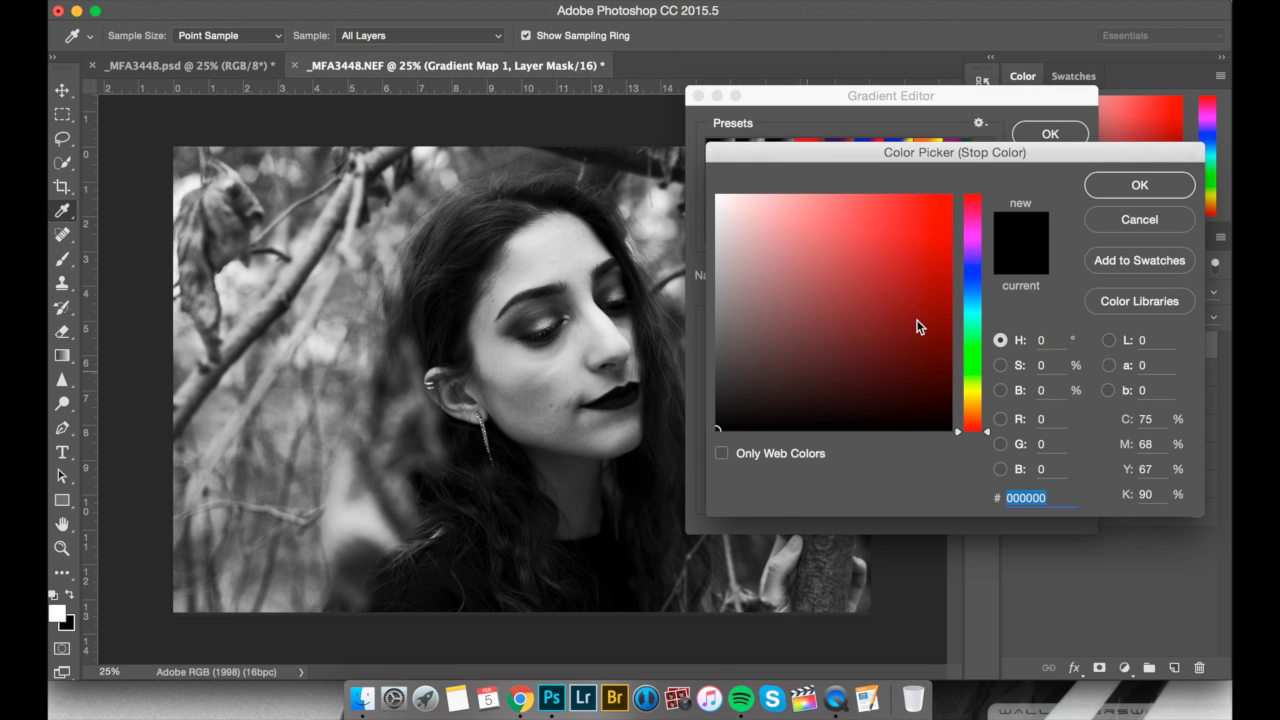
{"action": "left_click", "coordinate": [970, 421]}
{"action": "left_click", "coordinate": [970, 403]}
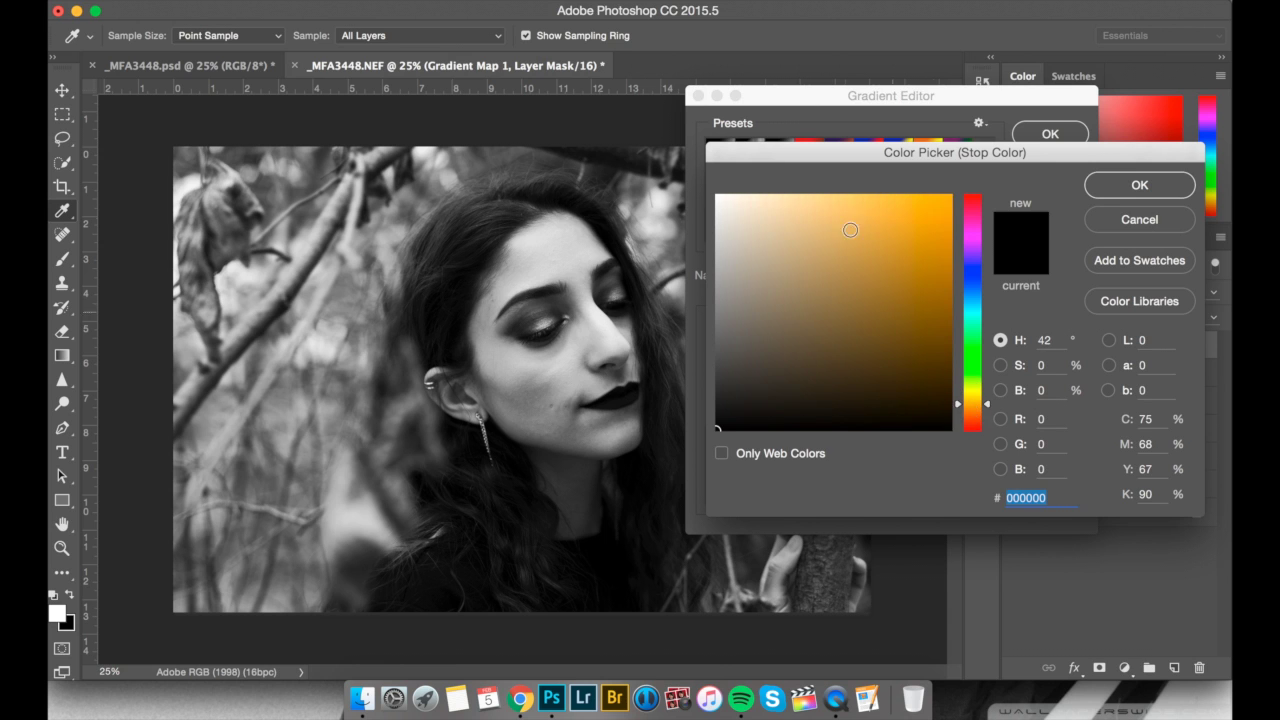
{"action": "left_click", "coordinate": [828, 197]}
{"action": "left_click", "coordinate": [972, 408]}
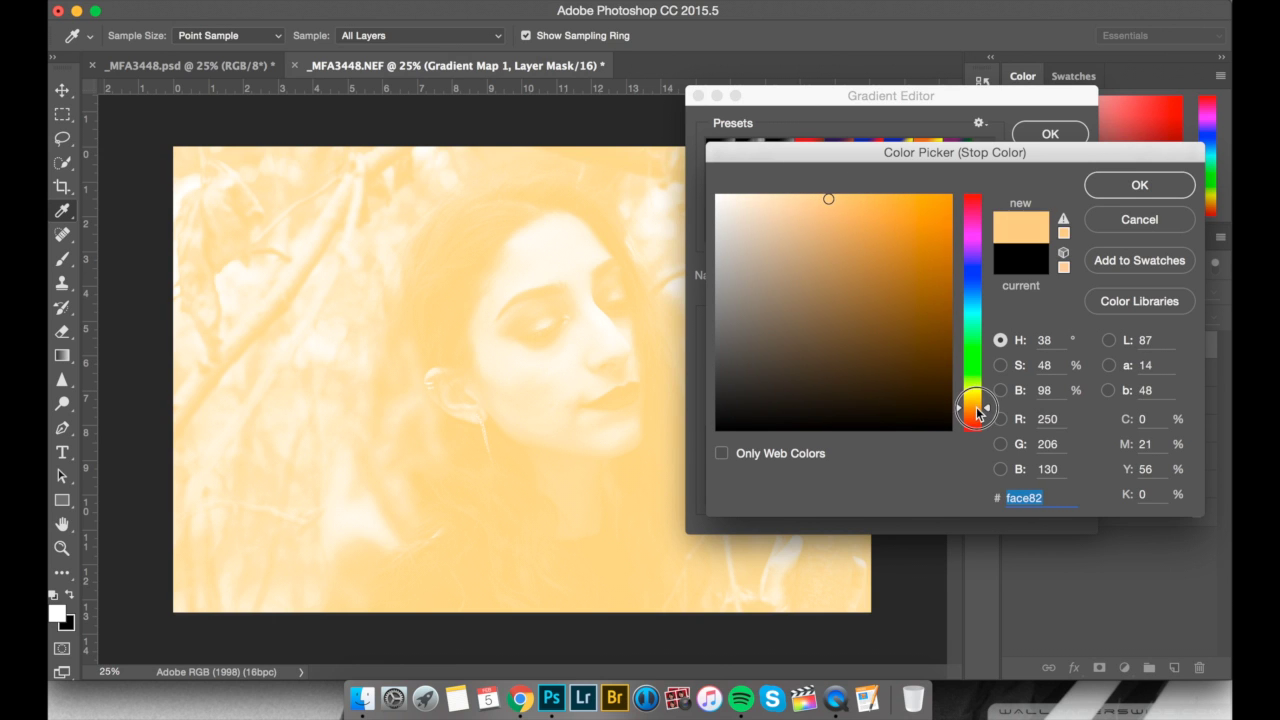
{"action": "left_click_drag", "start_coordinate": [977, 412], "coordinate": [978, 415]}
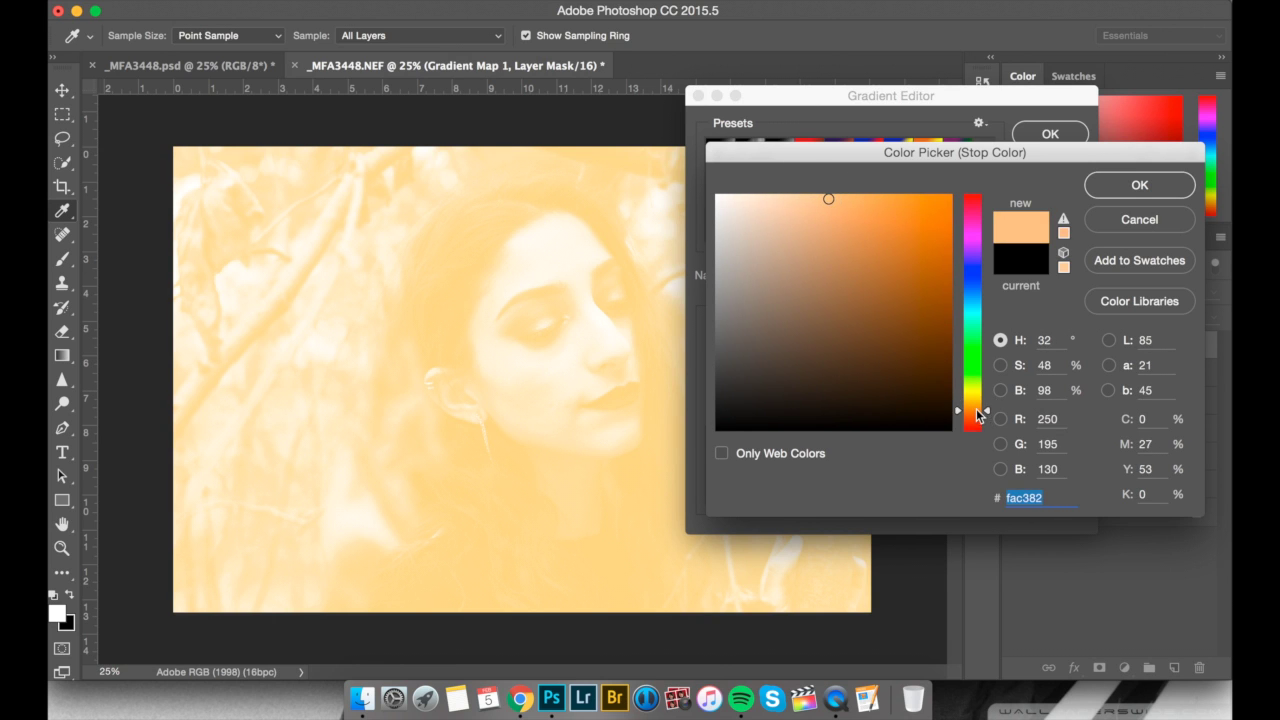
{"action": "left_click", "coordinate": [826, 217]}
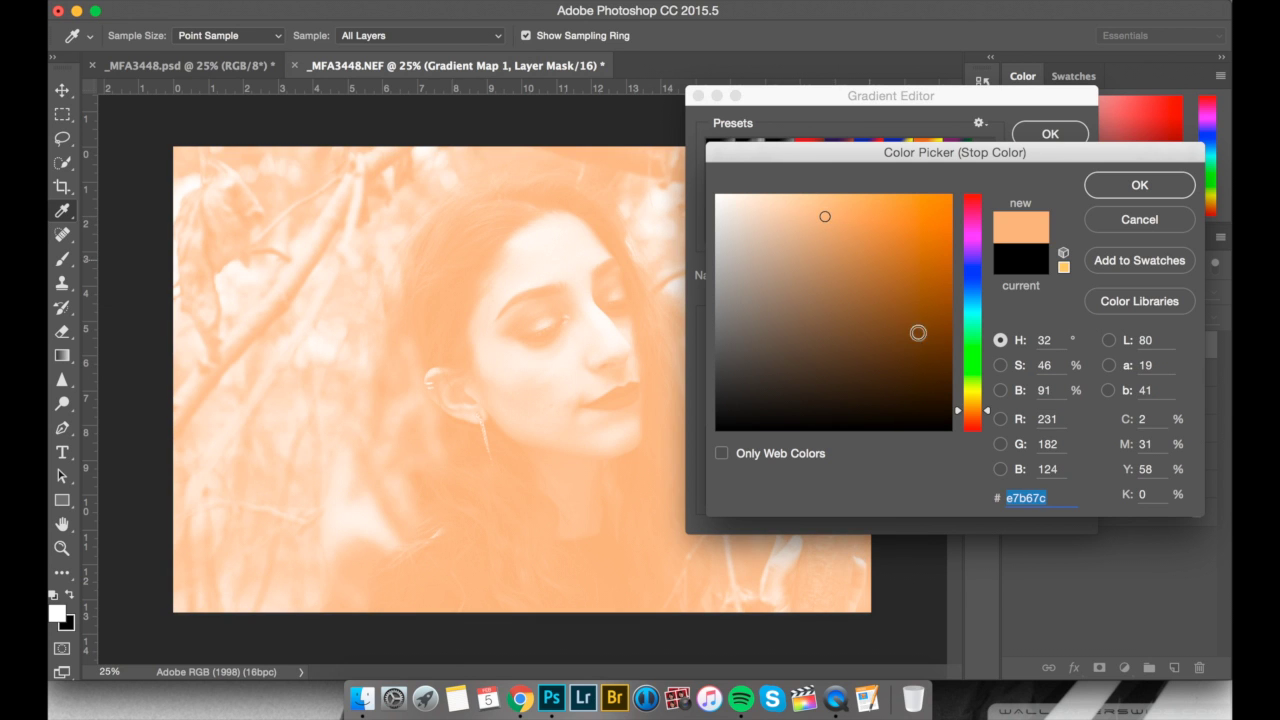
{"action": "left_click", "coordinate": [975, 415]}
{"action": "left_click_drag", "start_coordinate": [975, 417], "coordinate": [975, 412]}
{"action": "left_click_drag", "start_coordinate": [846, 194], "coordinate": [858, 196]}
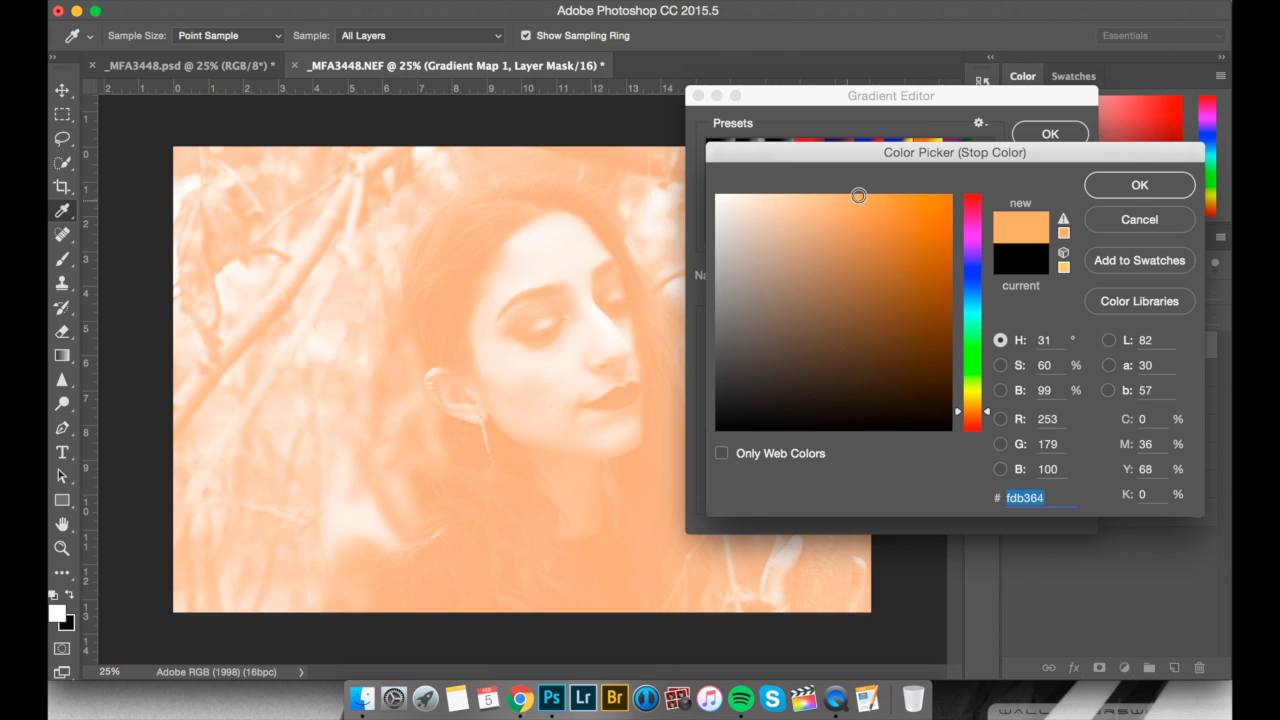
{"action": "left_click", "coordinate": [1155, 194]}
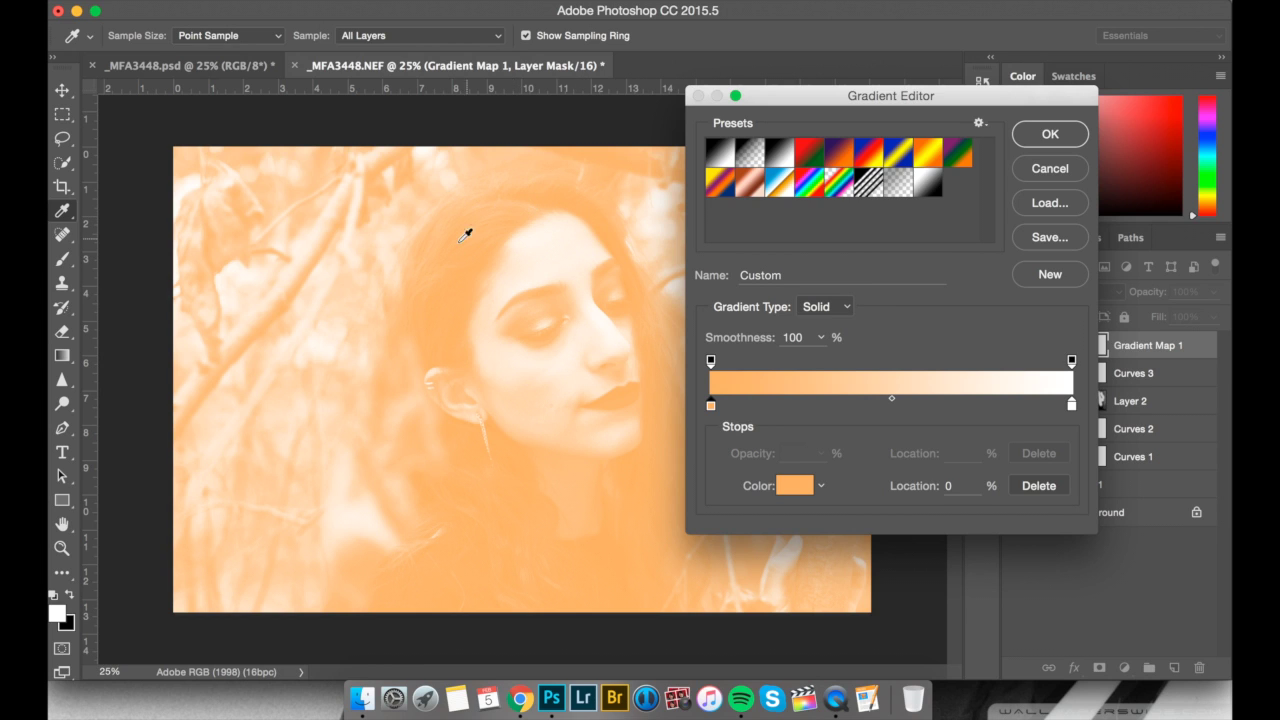
{"action": "left_click", "coordinate": [1050, 134]}
- Set the Gradient Map 1 layer to Overlay blending at 4% opacity
{"action": "key", "text": "b"}
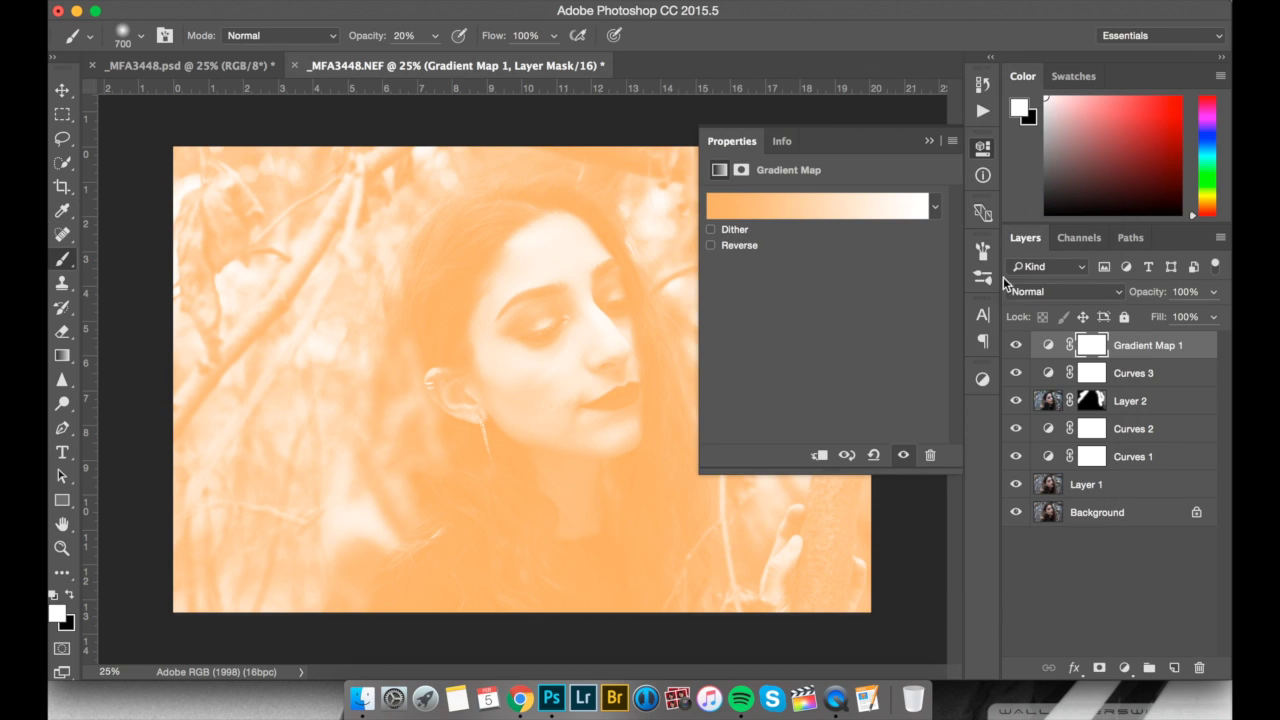
{"action": "left_click", "coordinate": [984, 148]}
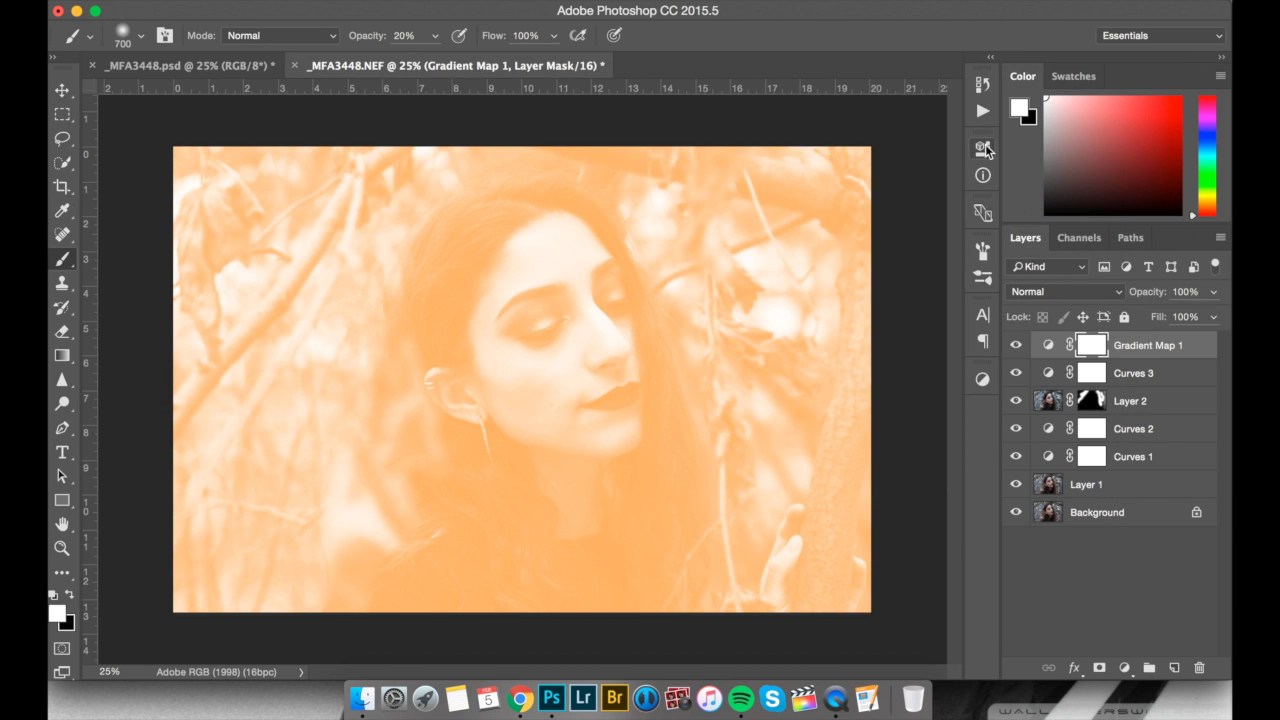
{"action": "left_click", "coordinate": [1061, 292]}
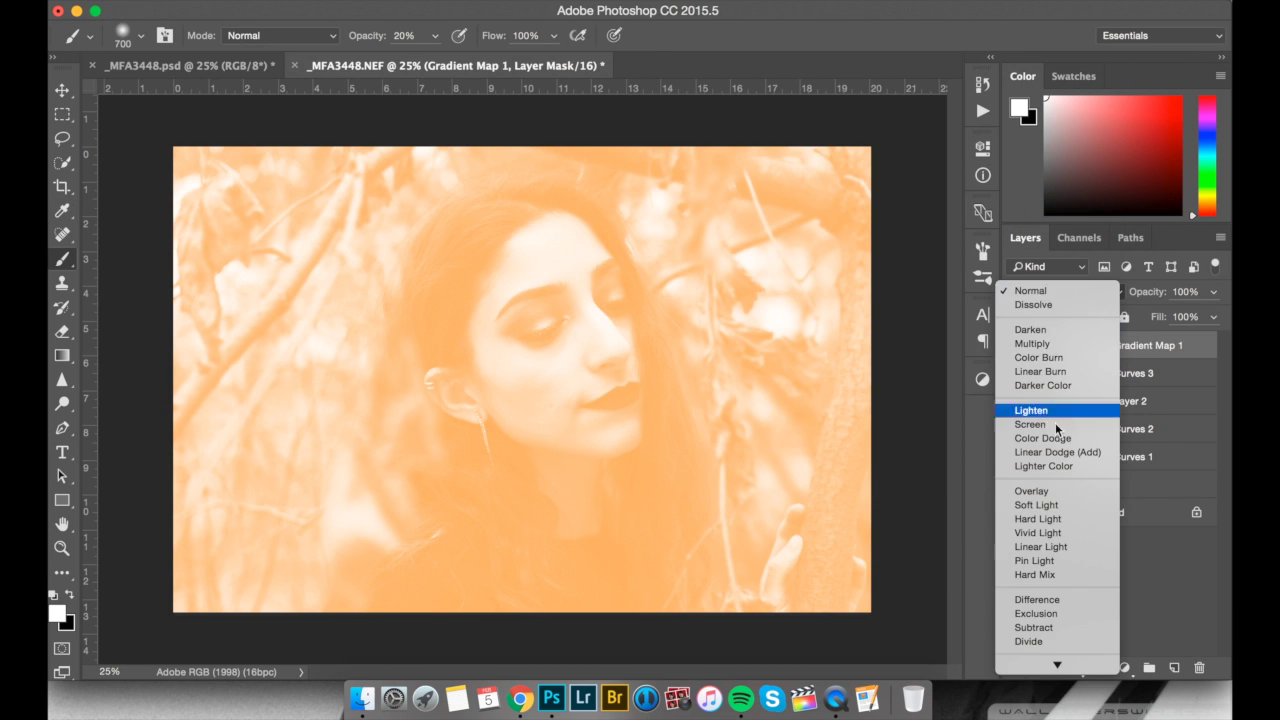
{"action": "left_click", "coordinate": [1045, 491]}
{"action": "left_click", "coordinate": [1213, 292]}
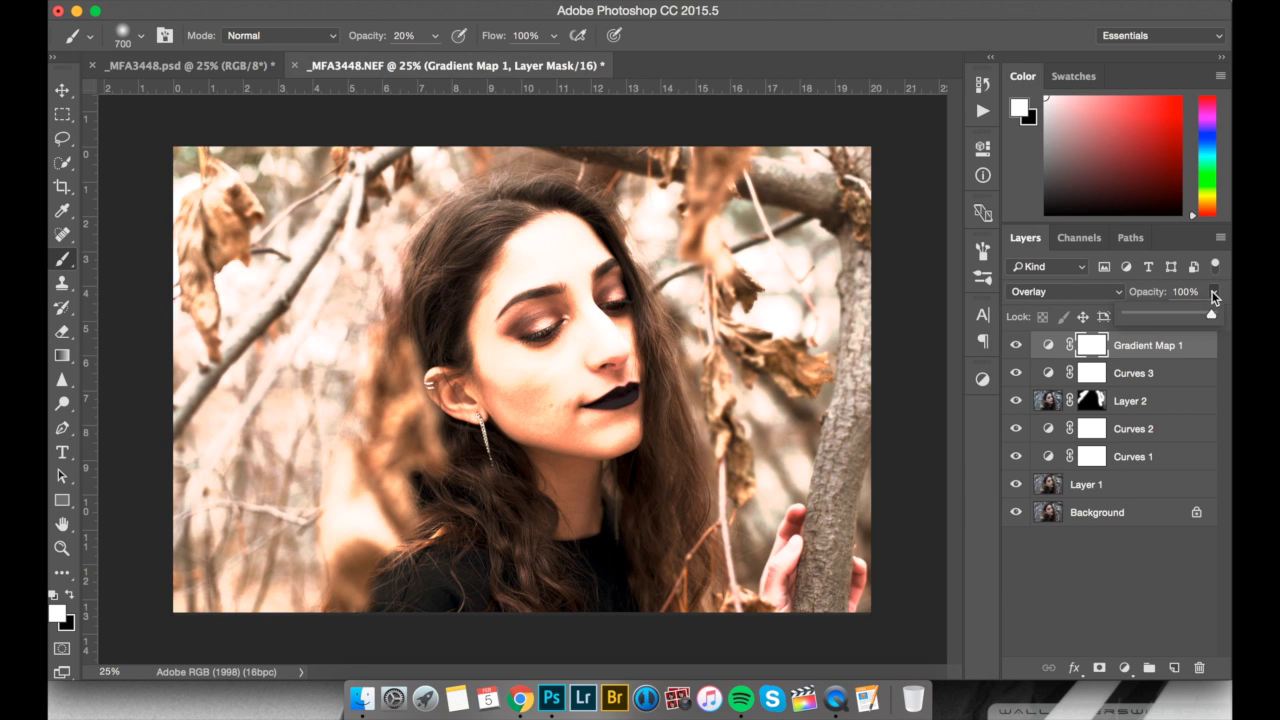
{"action": "left_click", "coordinate": [1133, 318]}
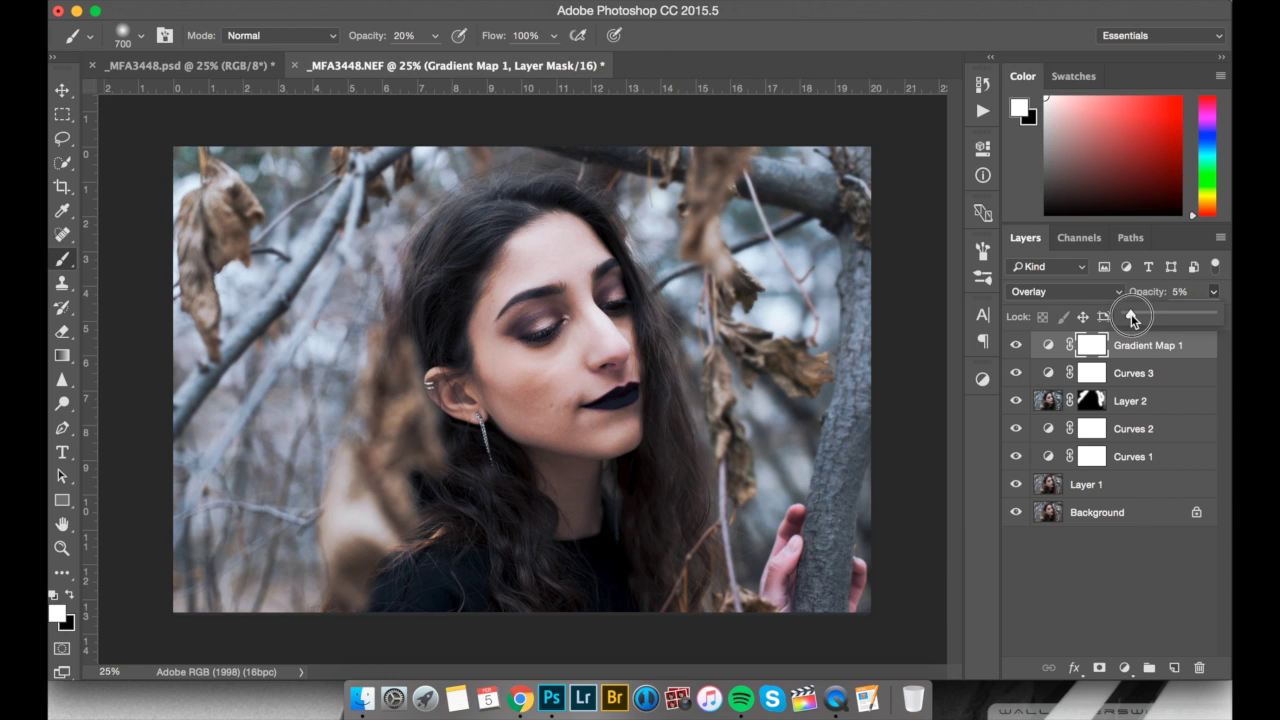
{"action": "left_click_drag", "start_coordinate": [1133, 318], "coordinate": [1131, 318]}
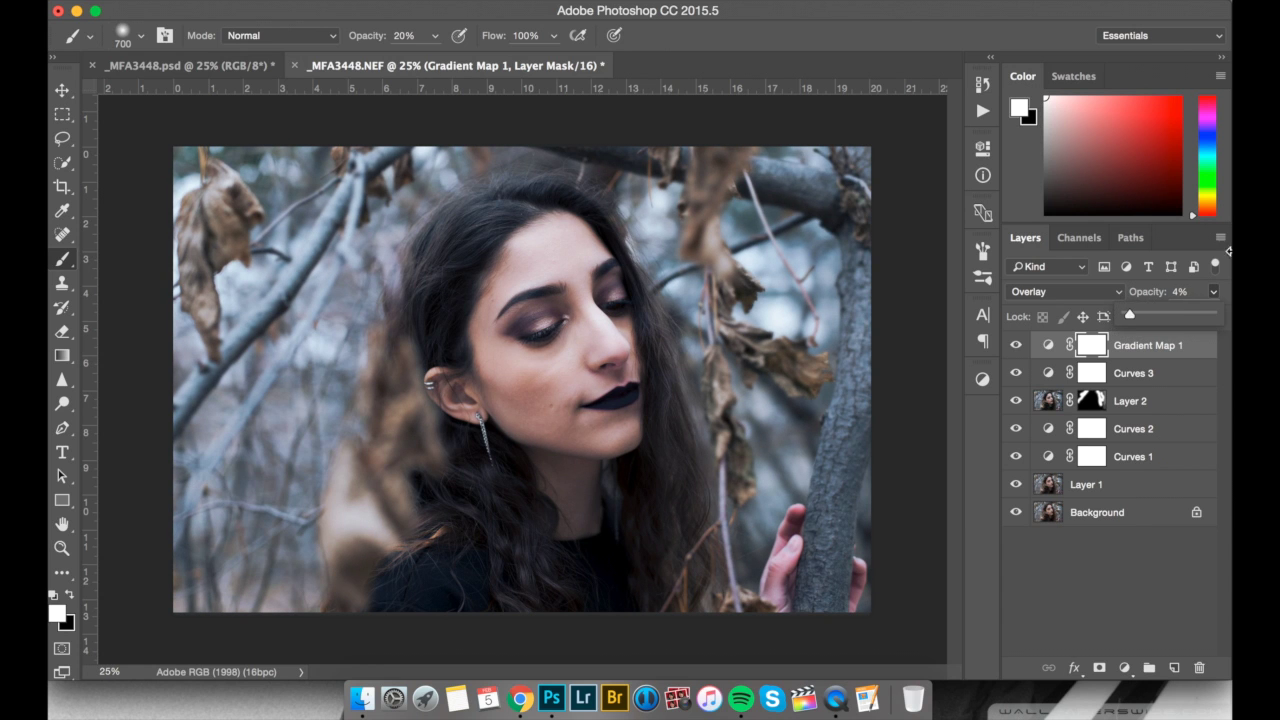
{"action": "left_click", "coordinate": [1214, 292]}
- Compare the image with Gradient Map 1 hidden and shown several times
{"action": "left_click", "coordinate": [1016, 345]}
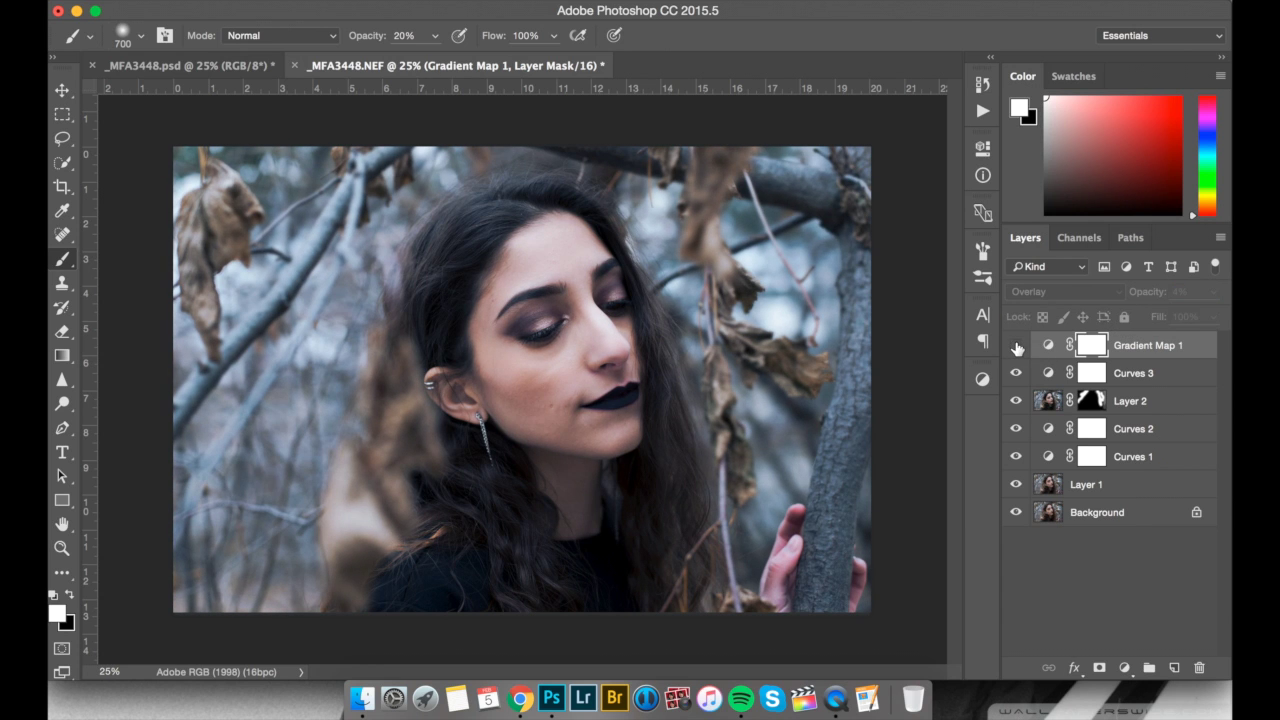
{"action": "left_click", "coordinate": [1016, 345]}
{"action": "left_click", "coordinate": [1016, 345]}
{"action": "left_click", "coordinate": [1016, 345]}
{"action": "left_click", "coordinate": [1016, 345]}
{"action": "left_click", "coordinate": [1016, 345]}
{"action": "left_click", "coordinate": [1016, 345]}
{"action": "left_click", "coordinate": [1016, 345]}
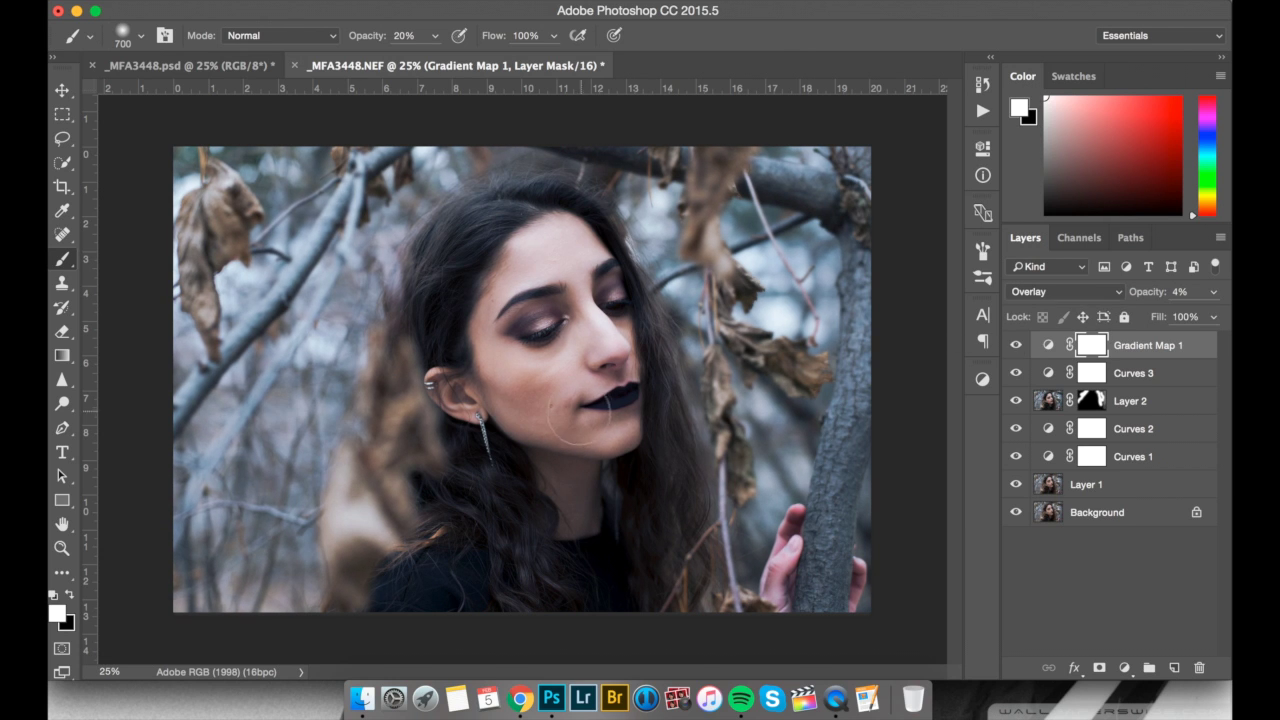
{"action": "left_click", "coordinate": [1014, 347]}
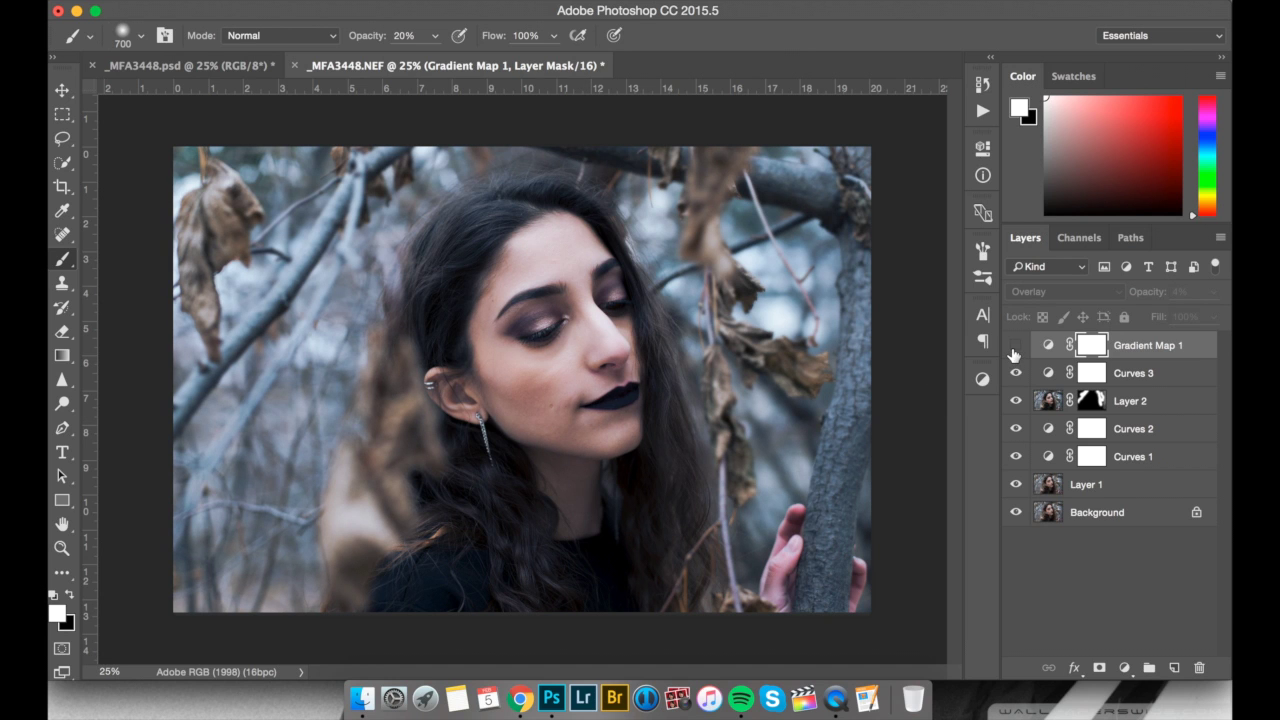
{"action": "left_click", "coordinate": [1014, 347]}
{"action": "left_click", "coordinate": [1015, 348]}
{"action": "left_click", "coordinate": [1014, 346]}
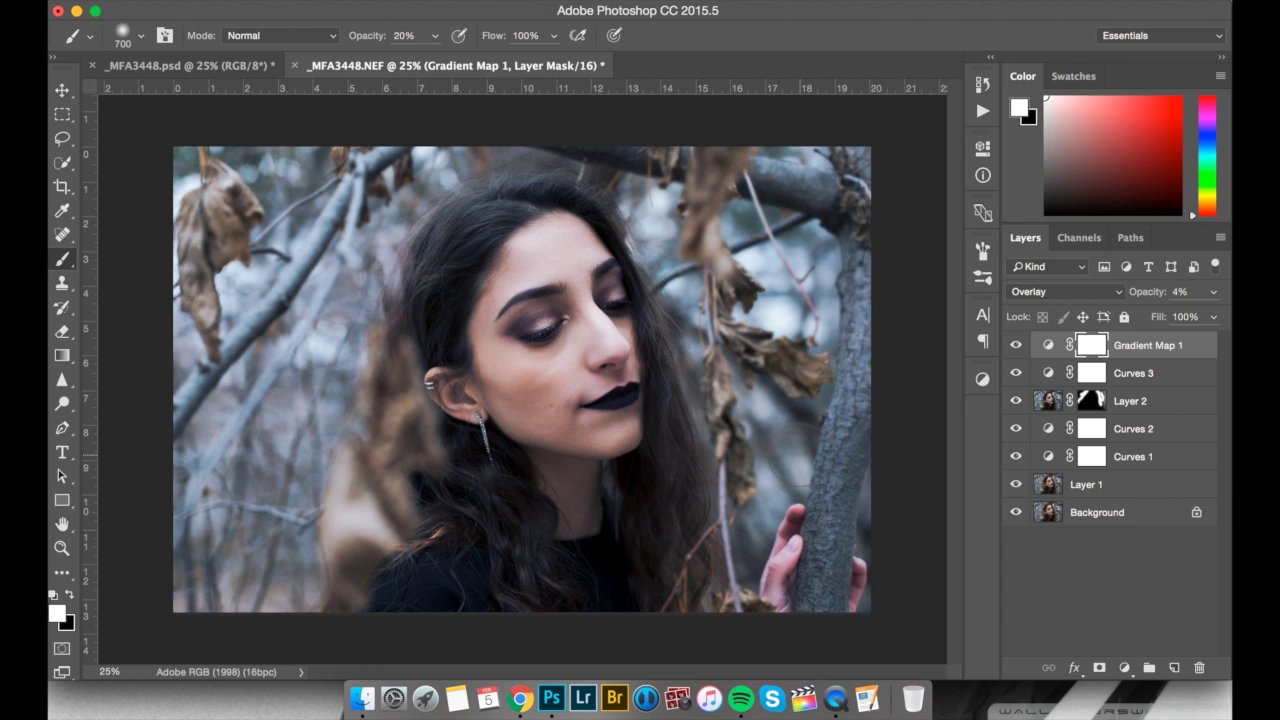
- Add a new empty layer above the Gradient Map in Soft Light mode and make black the foreground color
{"action": "key", "text": "super+shift+n"}
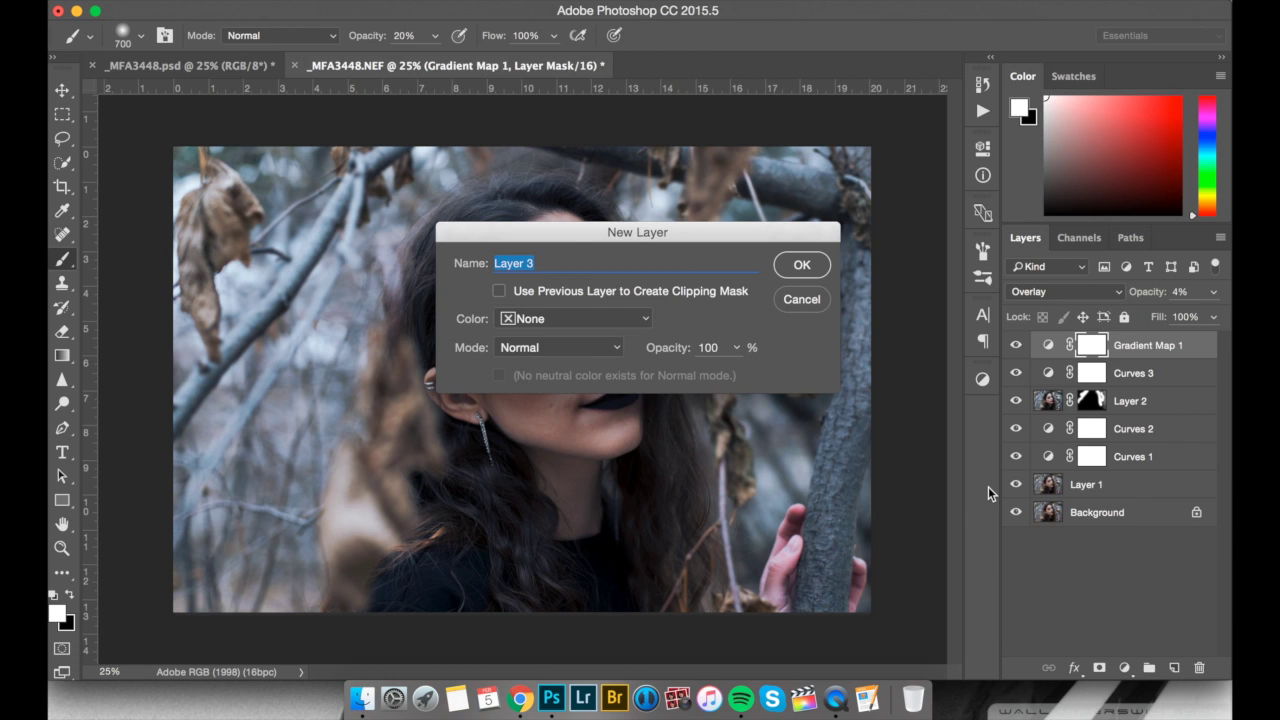
{"action": "key", "text": "Return"}
{"action": "key", "text": "x"}
{"action": "left_click", "coordinate": [1053, 291]}
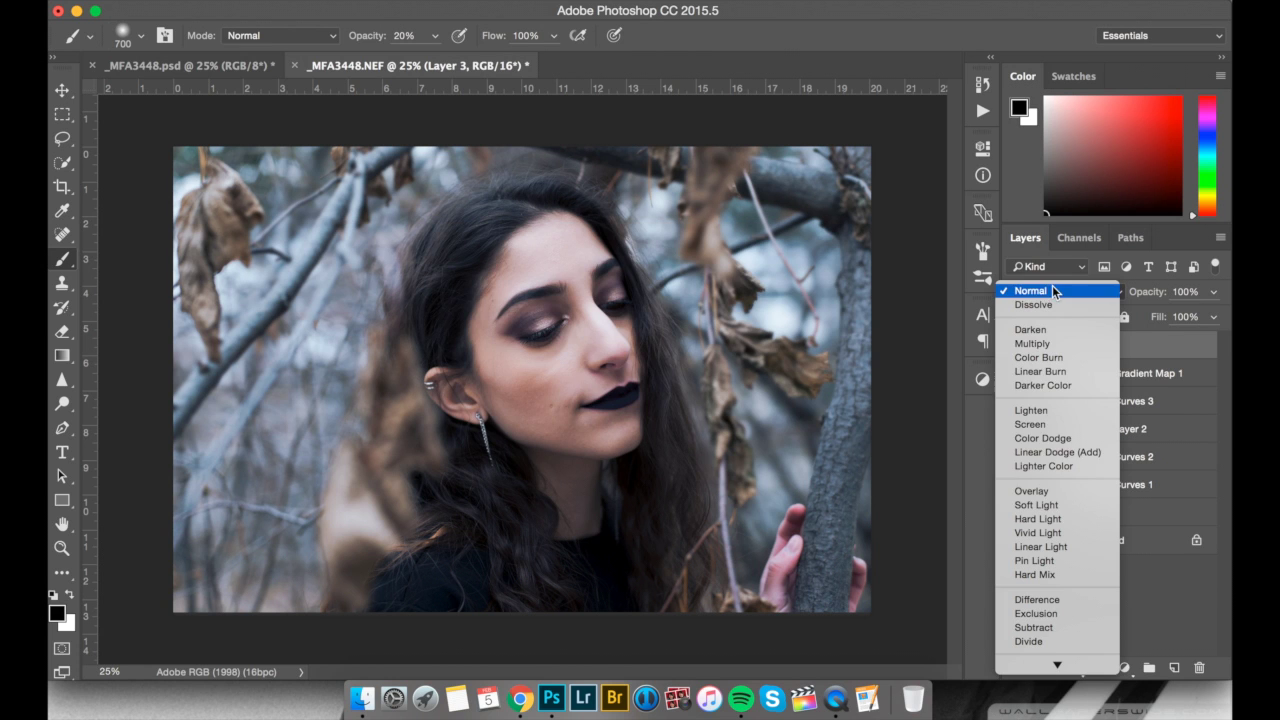
{"action": "left_click", "coordinate": [1036, 505]}
- Enlarge the brush to 1600 and paint black at 20% opacity over the photo's outer edges on Layer 3
{"action": "scroll", "coordinate": [765, 369], "scroll_direction": "down", "scroll_amount": 3}
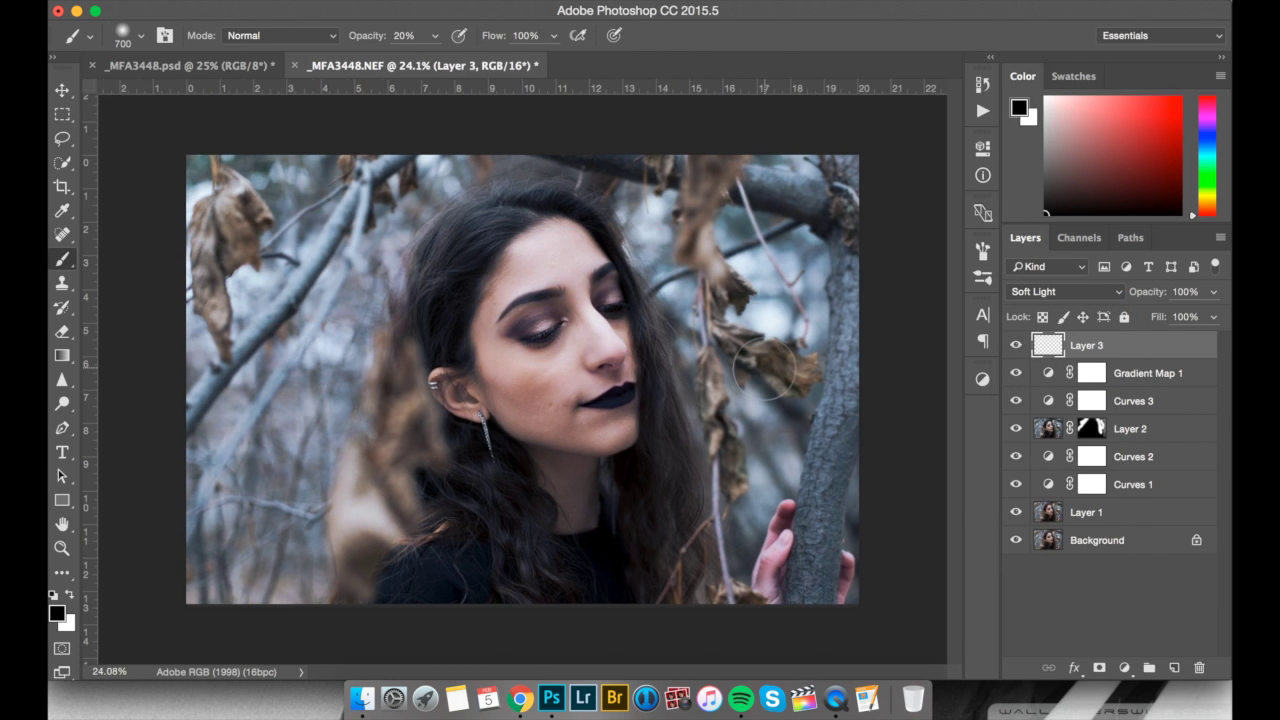
{"action": "key", "text": "]"}
{"action": "key", "text": "]"}
{"action": "key", "text": "]"}
{"action": "key", "text": "]"}
{"action": "key", "text": "]"}
{"action": "key", "text": "]"}
{"action": "key", "text": "]"}
{"action": "key", "text": "]"}
{"action": "key", "text": "]"}
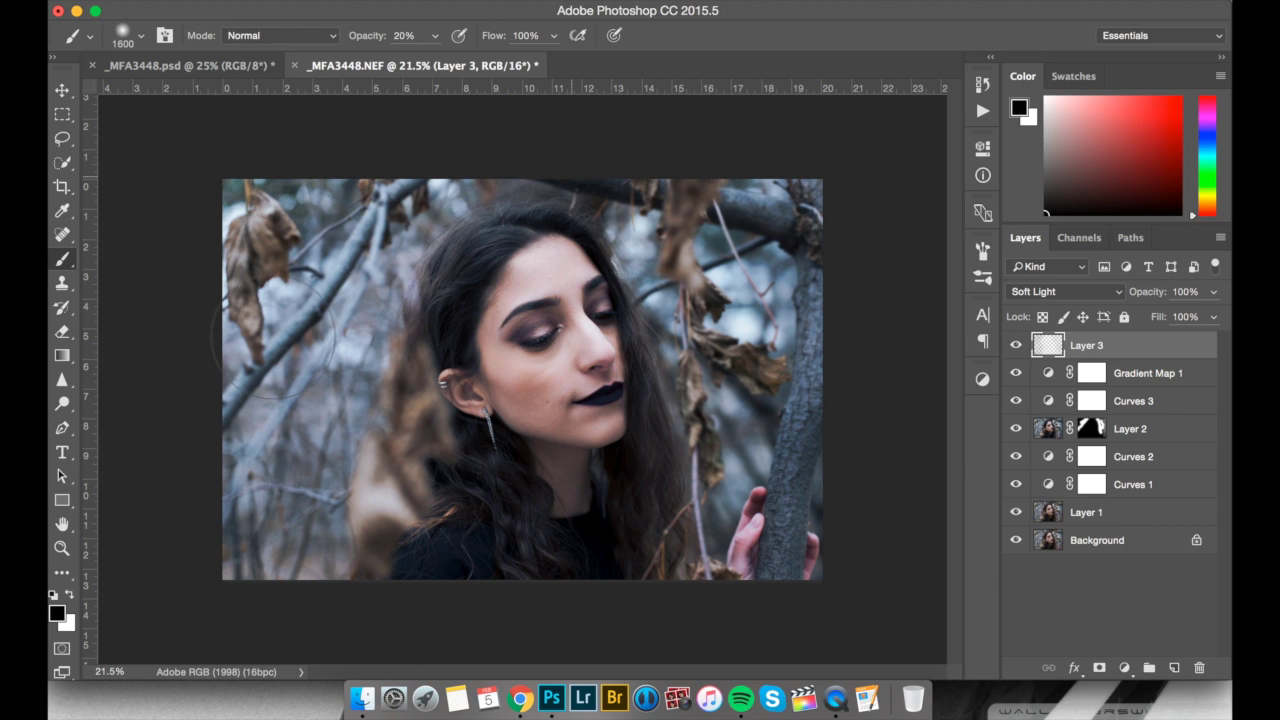
{"action": "left_click_drag", "start_coordinate": [259, 532], "coordinate": [264, 578]}
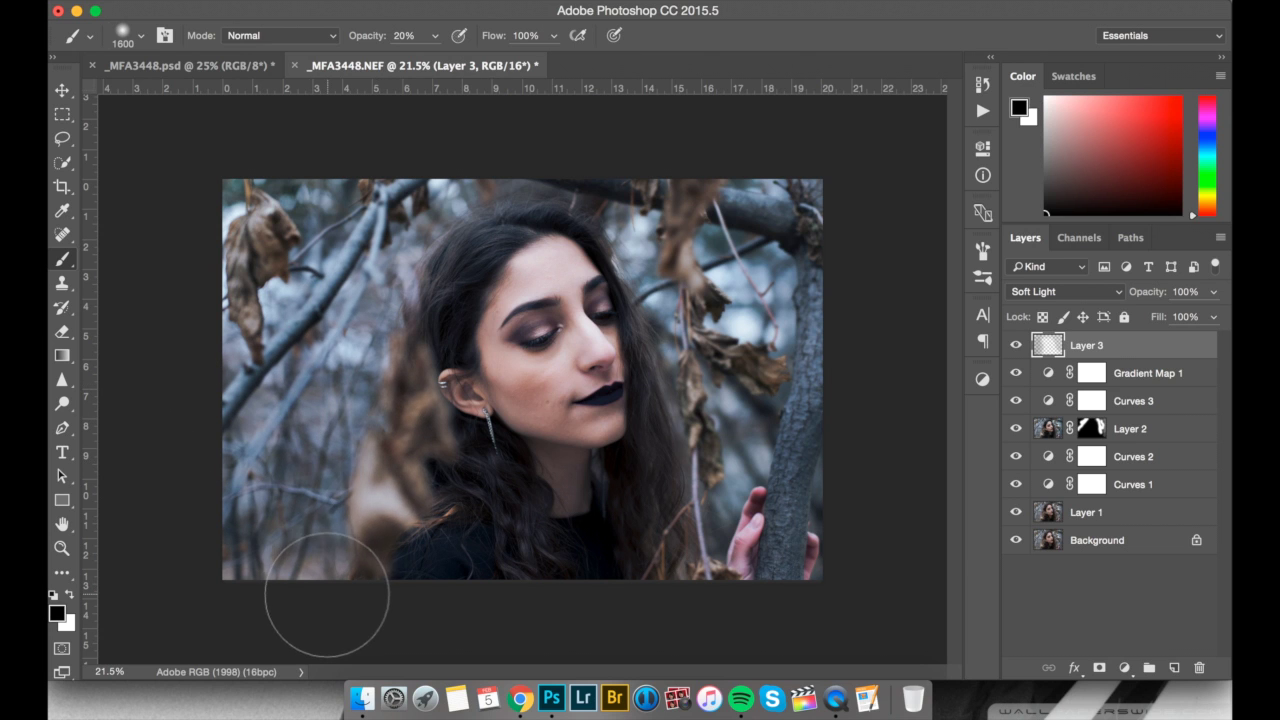
- Compare the image with the Layer 3 edge darkening hidden and shown
{"action": "left_click", "coordinate": [1016, 345]}
{"action": "left_click", "coordinate": [1017, 345]}
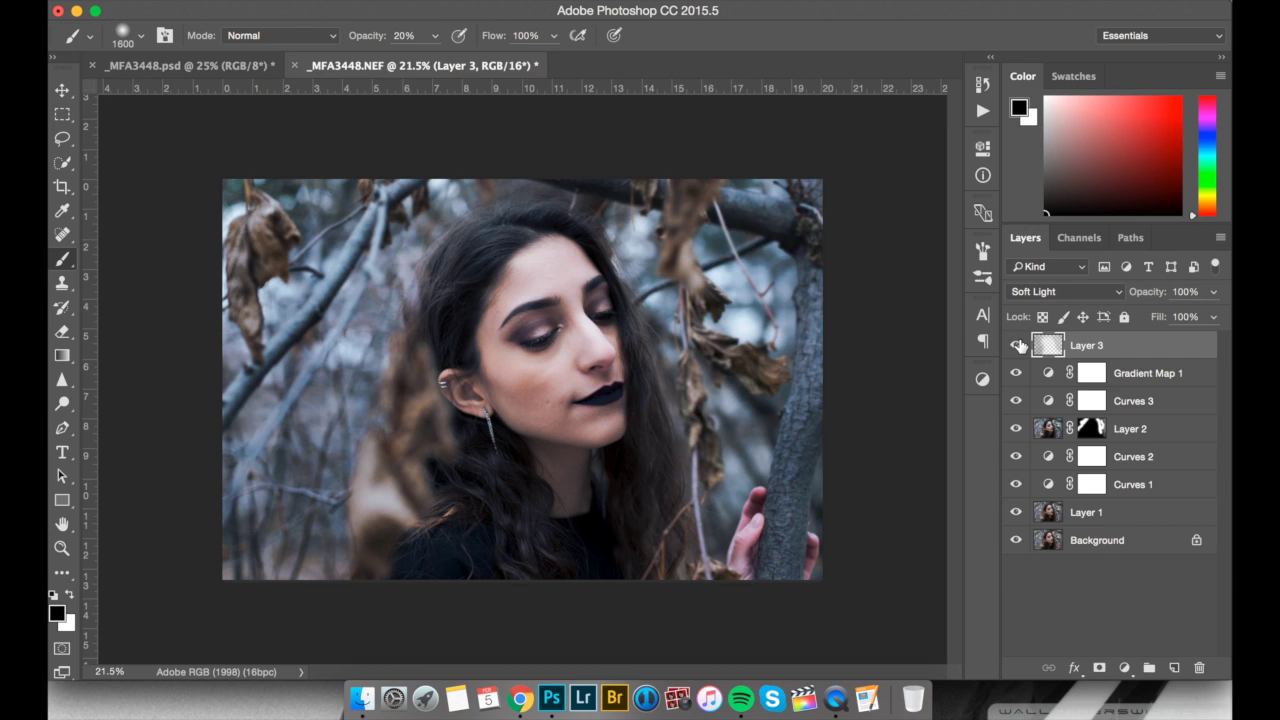
{"action": "left_click", "coordinate": [1018, 345]}
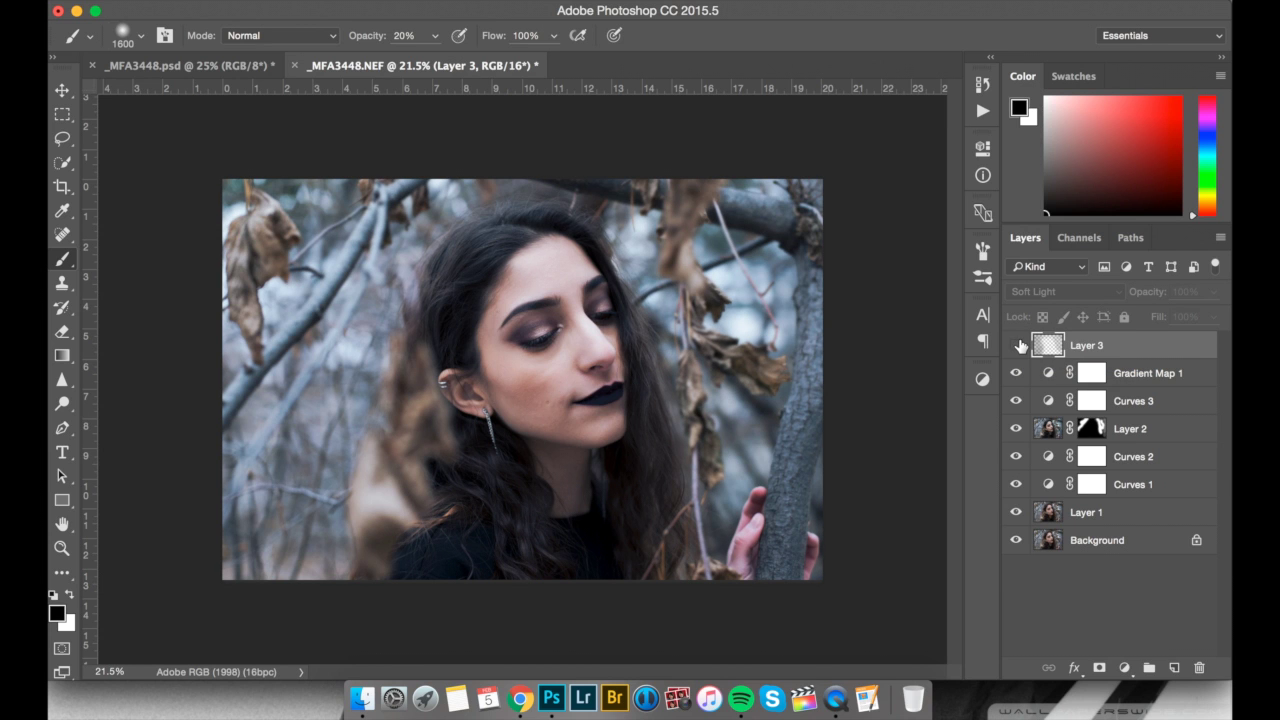
{"action": "left_click", "coordinate": [1019, 345]}
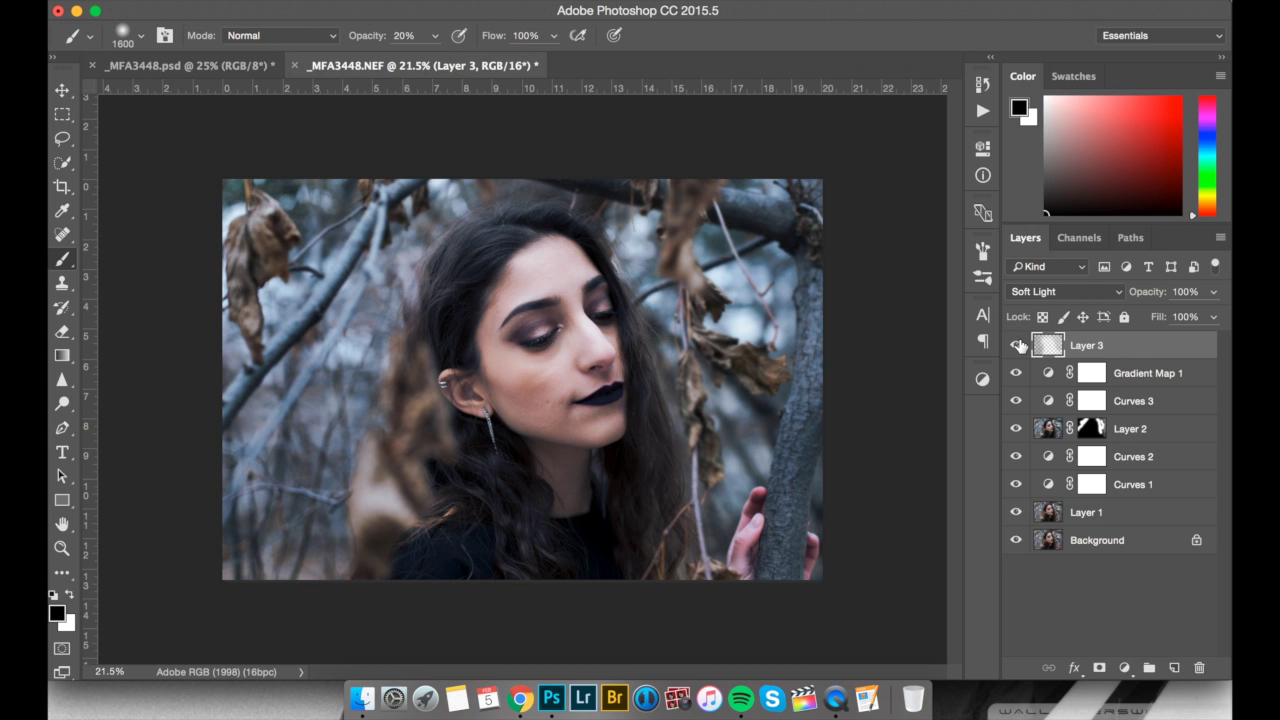
- Reduce the brush size to 175 for detail work on the face
{"action": "scroll", "coordinate": [535, 372], "scroll_direction": "up", "scroll_amount": 3}
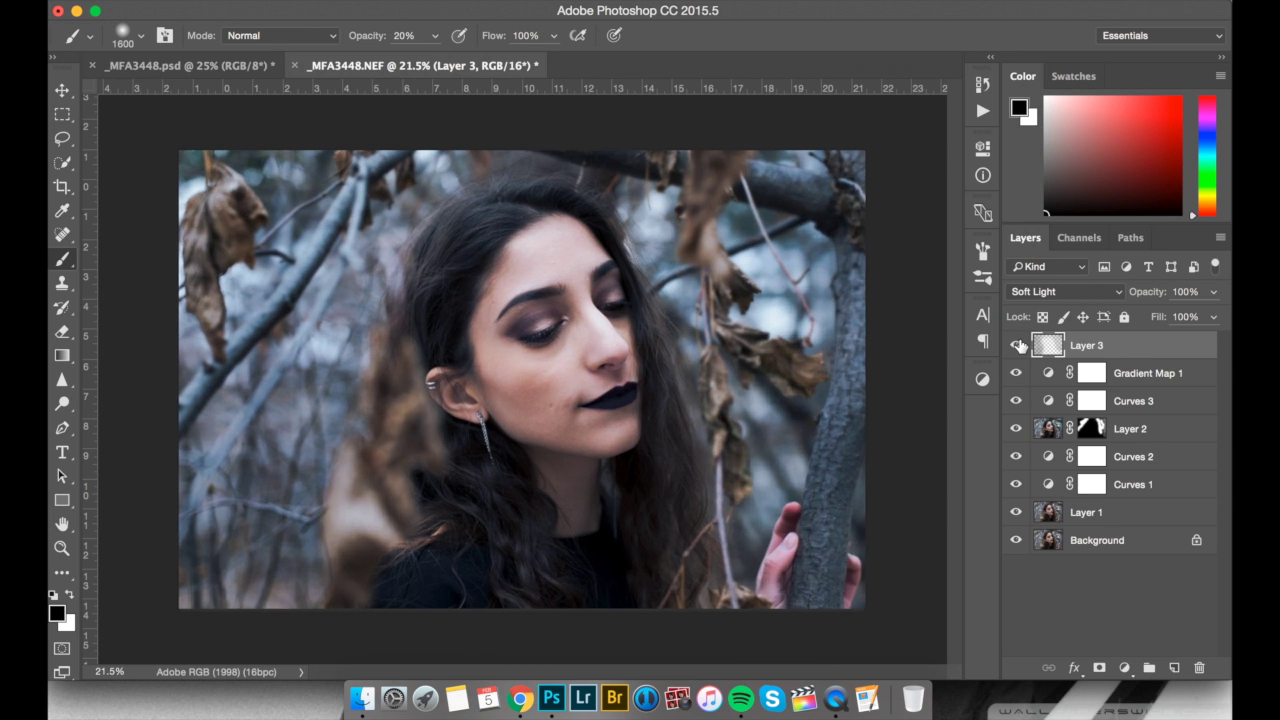
{"action": "key", "text": "bracketleft"}
{"action": "key", "text": "bracketleft"}
{"action": "key", "text": "bracketleft"}
{"action": "key", "text": "bracketleft"}
{"action": "key", "text": "bracketleft"}
{"action": "key", "text": "bracketleft"}
{"action": "key", "text": "bracketleft"}
{"action": "key", "text": "bracketleft"}
{"action": "key", "text": "bracketleft"}
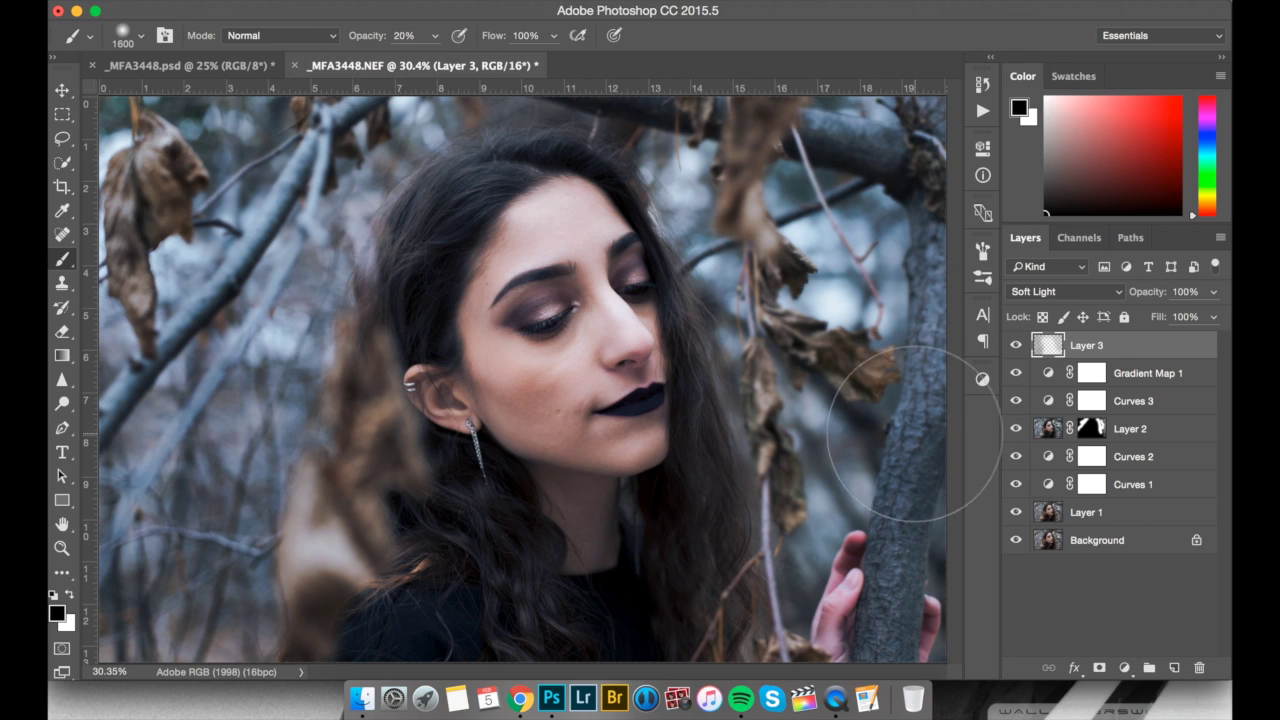
{"action": "key", "text": "bracketleft"}
{"action": "key", "text": "bracketleft"}
{"action": "key", "text": "bracketleft"}
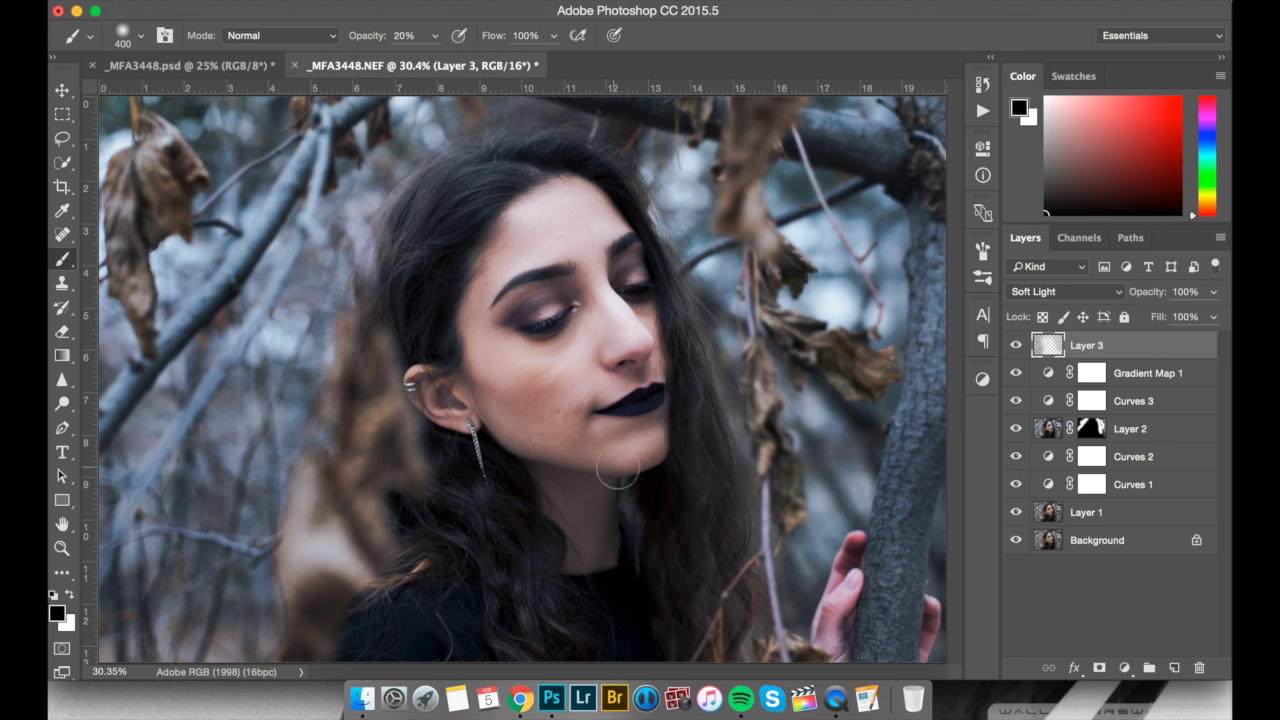
{"action": "key", "text": "bracketleft"}
{"action": "key", "text": "bracketleft"}
{"action": "key", "text": "bracketleft"}
{"action": "key", "text": "bracketleft"}
- Add a new empty layer above Layer 3 and set its blend mode to Color
{"action": "key", "text": "super+shift+n"}
{"action": "key", "text": "Return"}
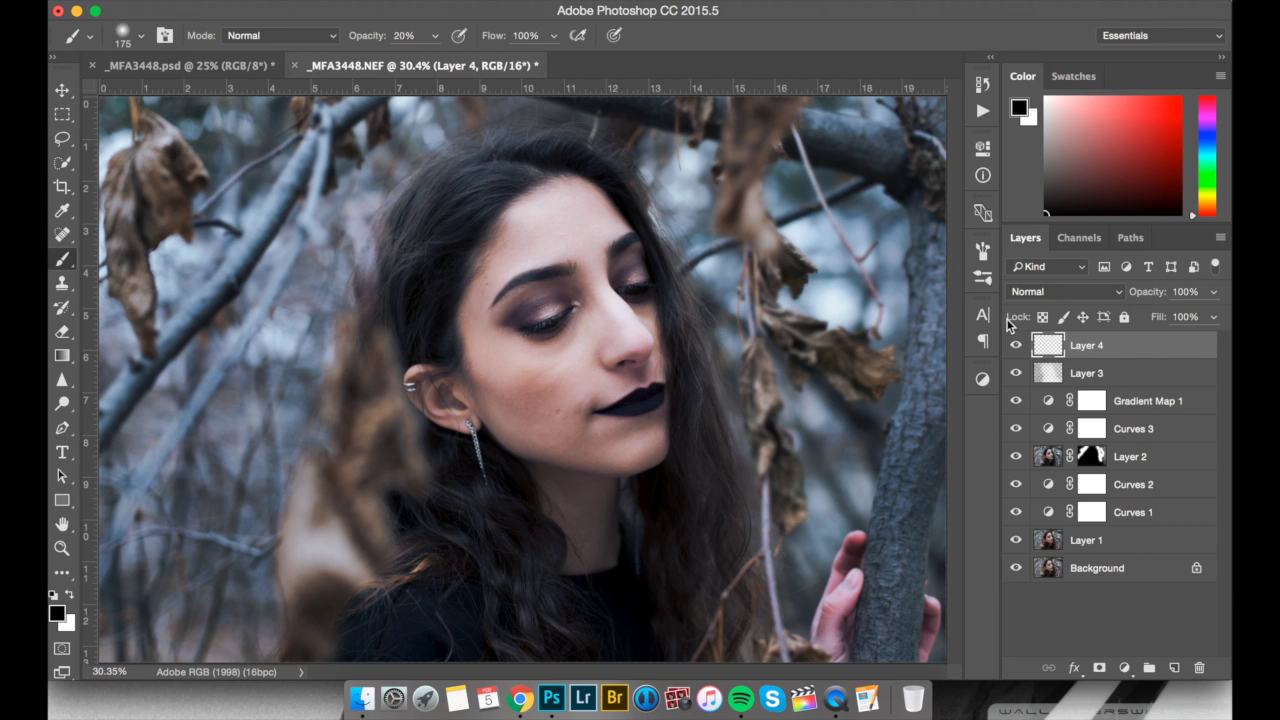
{"action": "left_click", "coordinate": [1051, 299]}
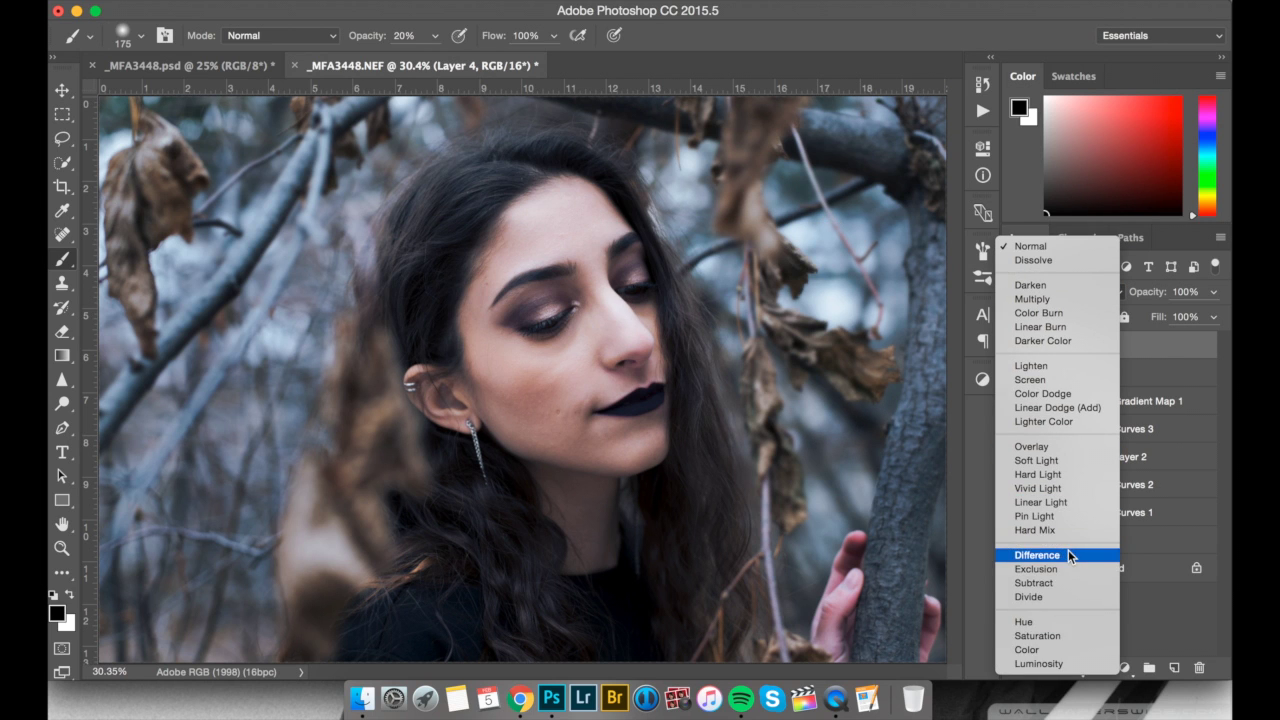
{"action": "left_click", "coordinate": [1042, 647]}
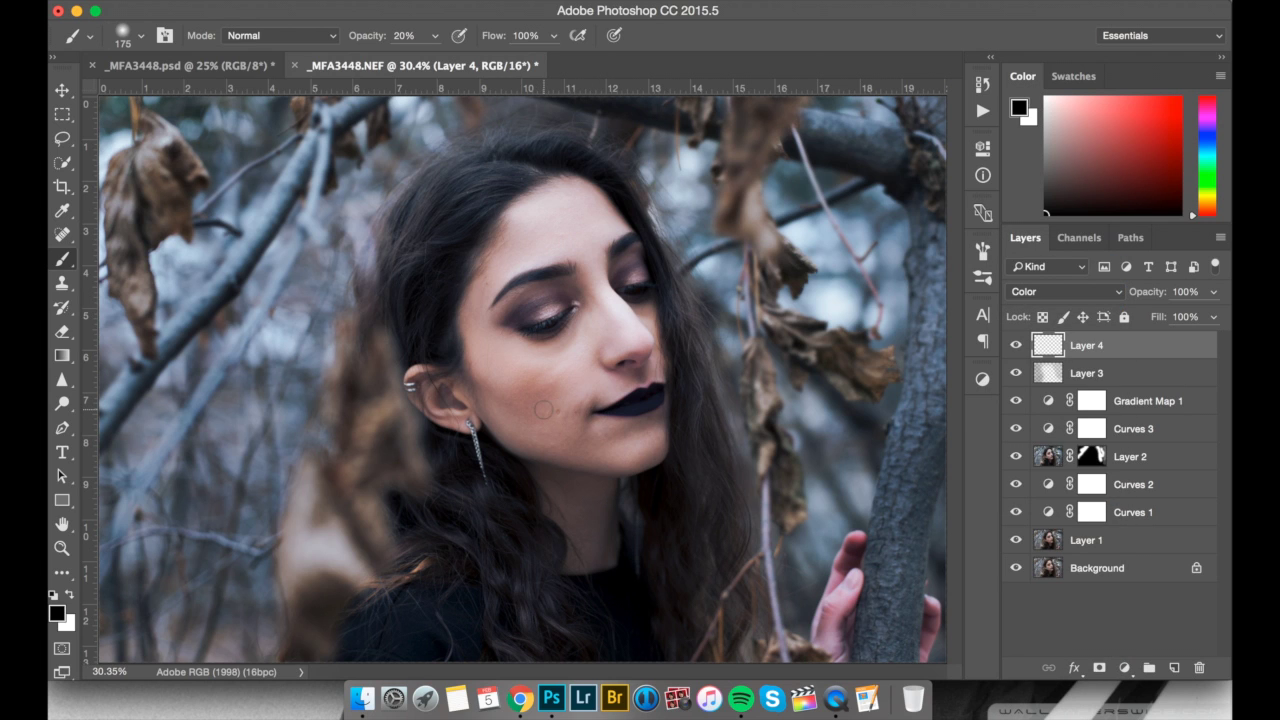
- Sample the cheek's skin tone as the brush color and shift it to a brighter, light peach-orange
{"action": "left_click", "coordinate": [557, 382], "text": "alt"}
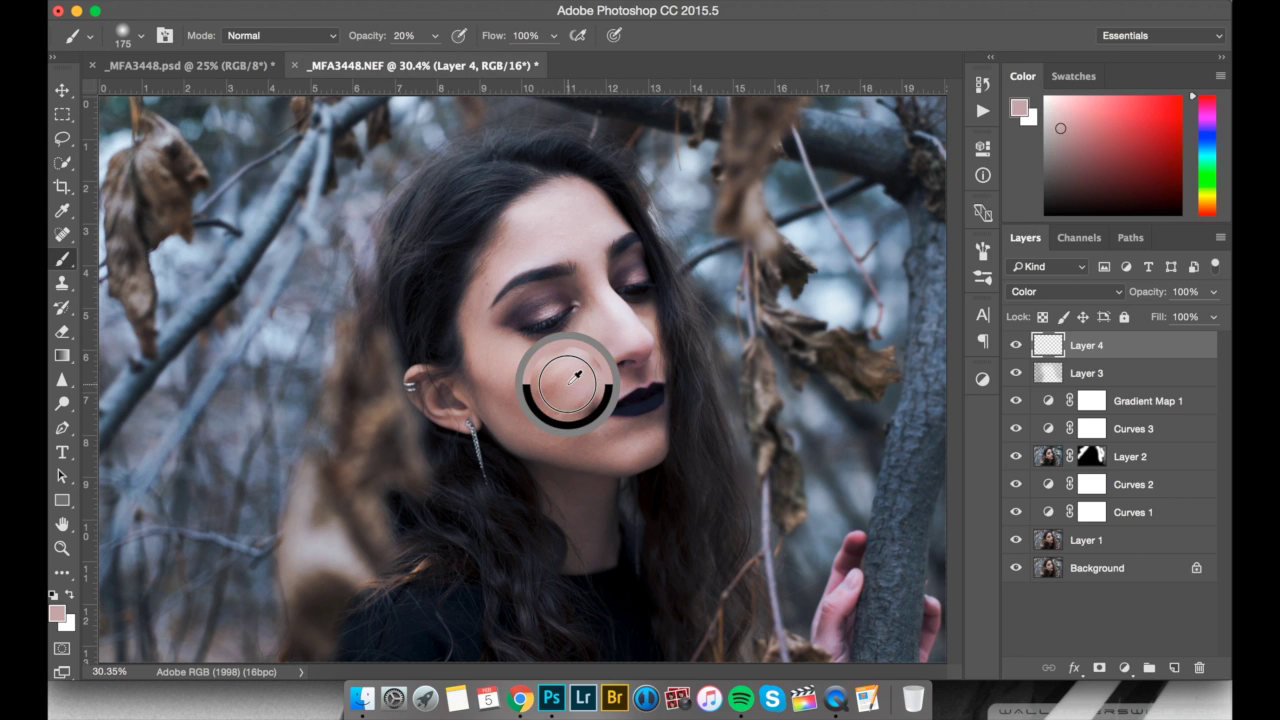
{"action": "left_click_drag", "start_coordinate": [557, 382], "coordinate": [553, 383]}
{"action": "left_click", "coordinate": [1201, 205]}
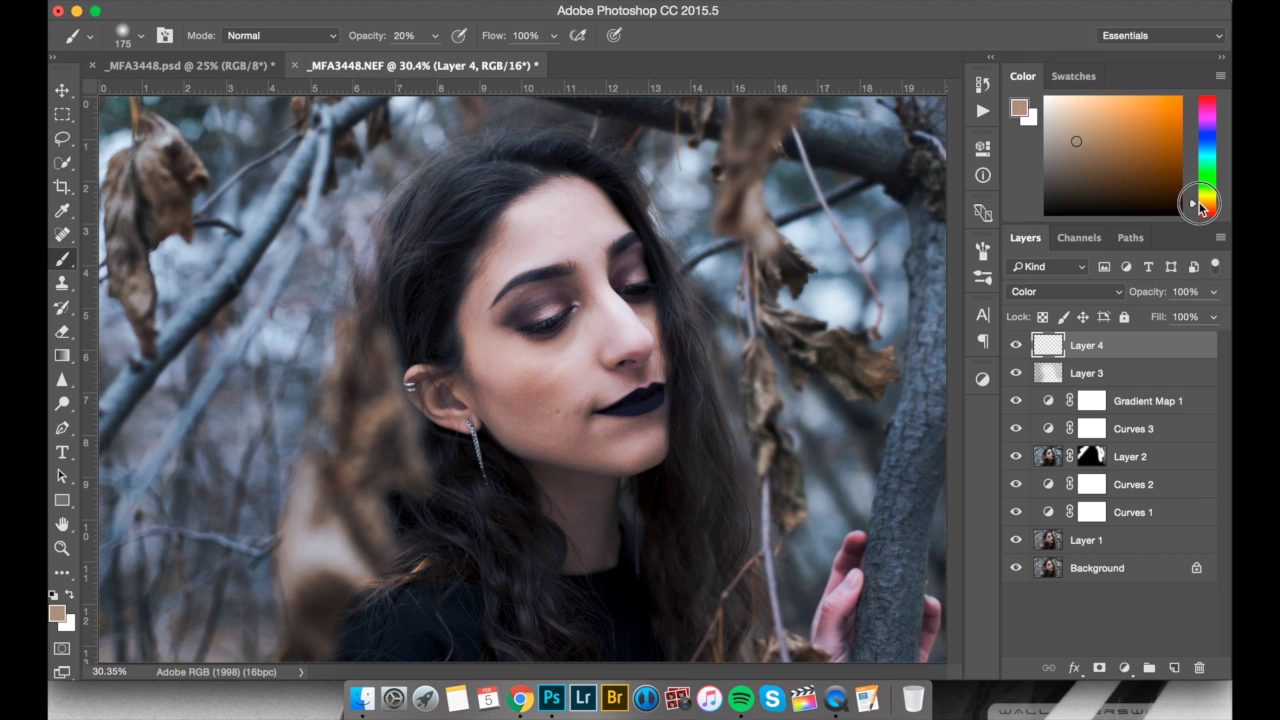
{"action": "left_click", "coordinate": [1088, 113]}
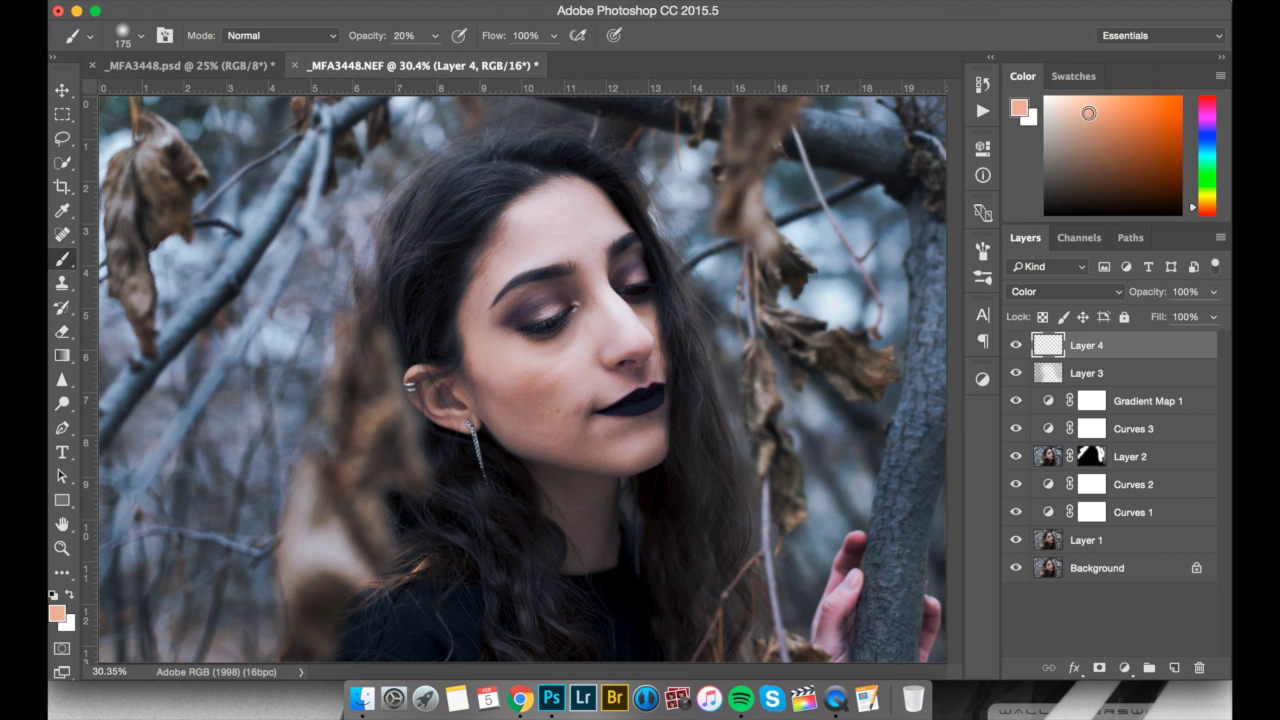
{"action": "scroll", "coordinate": [818, 571], "scroll_direction": "up", "scroll_amount": 6}
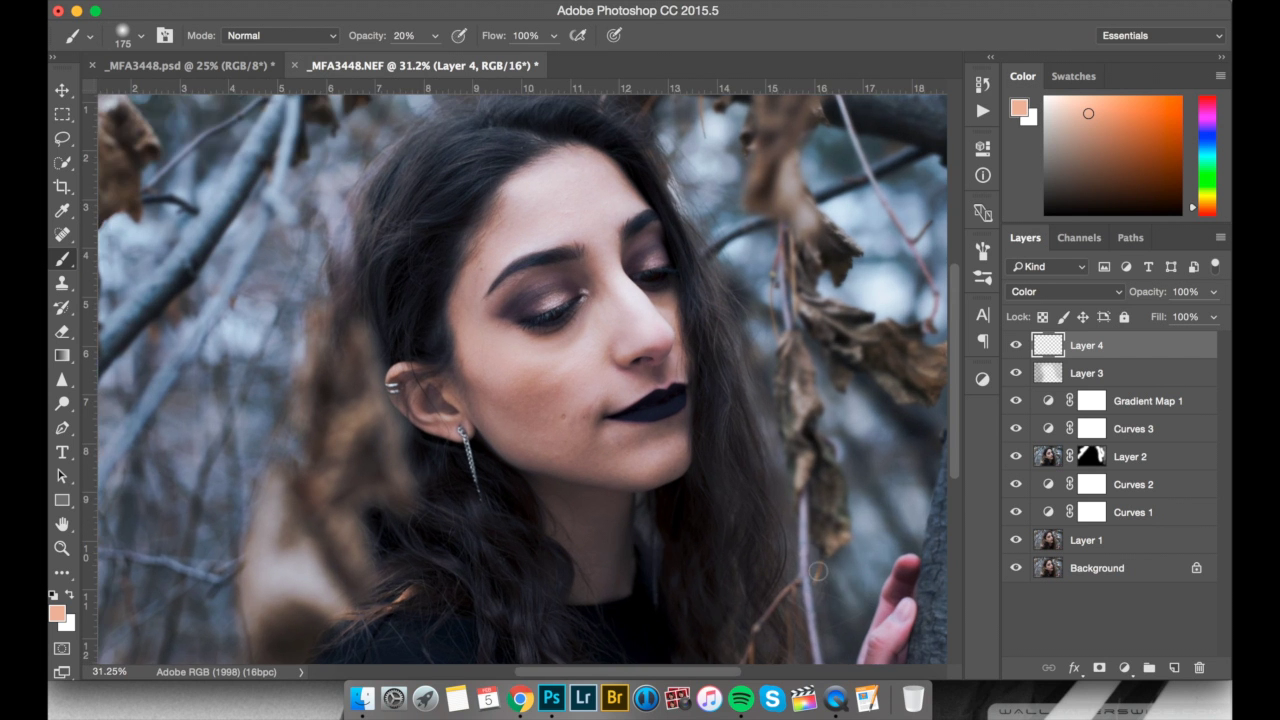
- Lower the brush opacity to 10% and paint the peach skin tone down the hand beside the tree trunk on Layer 4
{"action": "scroll", "coordinate": [818, 571], "scroll_direction": "down", "scroll_amount": 5}
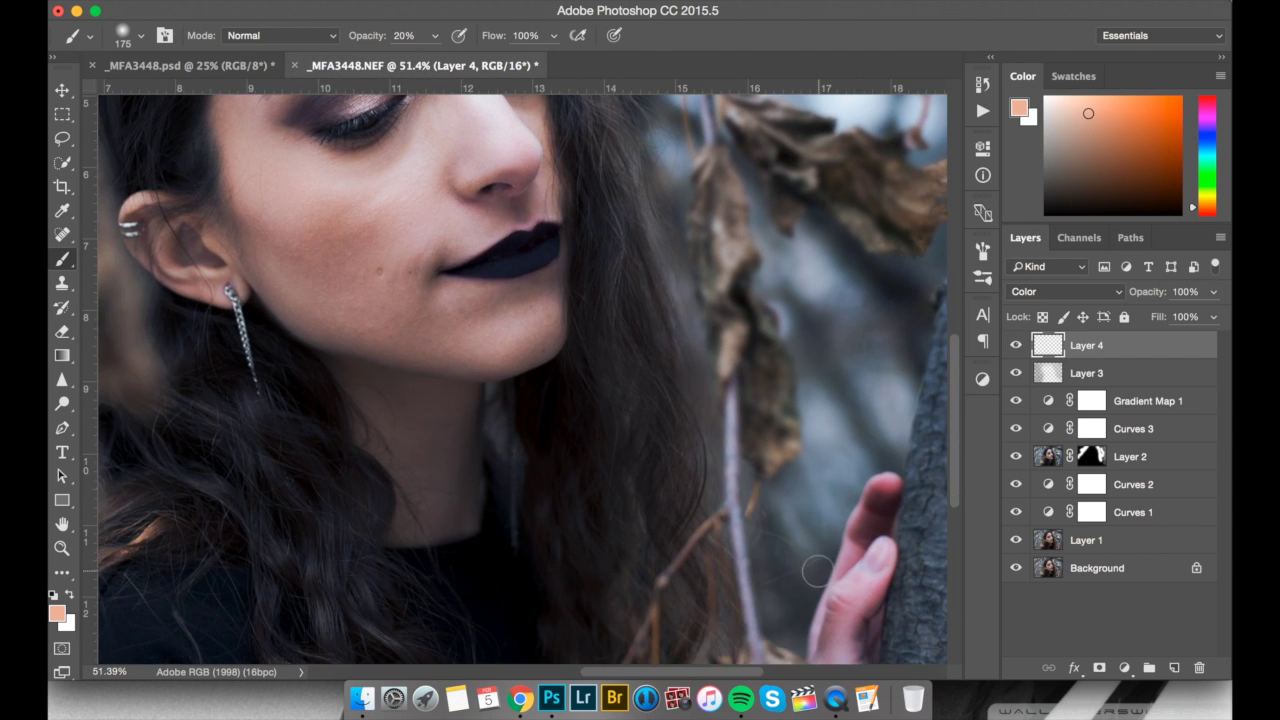
{"action": "key", "text": "1"}
{"action": "scroll", "coordinate": [760, 475], "scroll_direction": "down", "scroll_amount": 2}
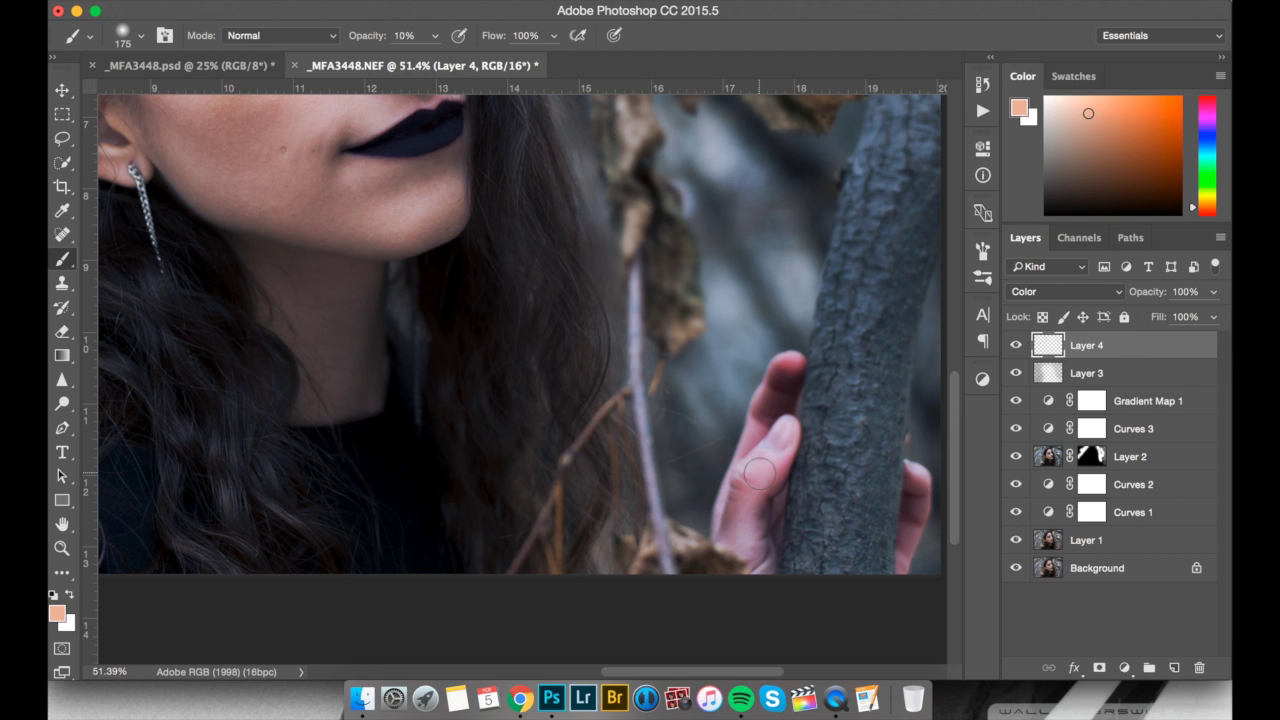
{"action": "mouse_move", "coordinate": [758, 474]}
{"action": "left_mouse_down"}
{"action": "mouse_move", "coordinate": [740, 513]}
{"action": "mouse_move", "coordinate": [760, 570]}
{"action": "mouse_move", "coordinate": [776, 465]}
{"action": "mouse_move", "coordinate": [722, 530]}
{"action": "mouse_move", "coordinate": [788, 366]}
{"action": "mouse_move", "coordinate": [727, 507]}
{"action": "mouse_move", "coordinate": [762, 574]}
{"action": "left_mouse_up"}
- Reduce the brush size to 125 and paint the skin tone over the fingers on both sides of the trunk
{"action": "key", "text": "bracketleft"}
{"action": "key", "text": "bracketleft"}
{"action": "mouse_move", "coordinate": [913, 477]}
{"action": "left_mouse_down"}
{"action": "mouse_move", "coordinate": [900, 583]}
{"action": "mouse_move", "coordinate": [909, 480]}
{"action": "left_mouse_up"}
{"action": "mouse_move", "coordinate": [772, 468]}
{"action": "left_mouse_down"}
{"action": "mouse_move", "coordinate": [760, 583]}
{"action": "mouse_move", "coordinate": [764, 450]}
{"action": "mouse_move", "coordinate": [787, 367]}
{"action": "left_mouse_up"}
{"action": "left_click_drag", "start_coordinate": [781, 427], "coordinate": [779, 458]}
- Compare the whole image with the Layer 4 skin color painting hidden and shown
{"action": "key", "text": "super+0"}
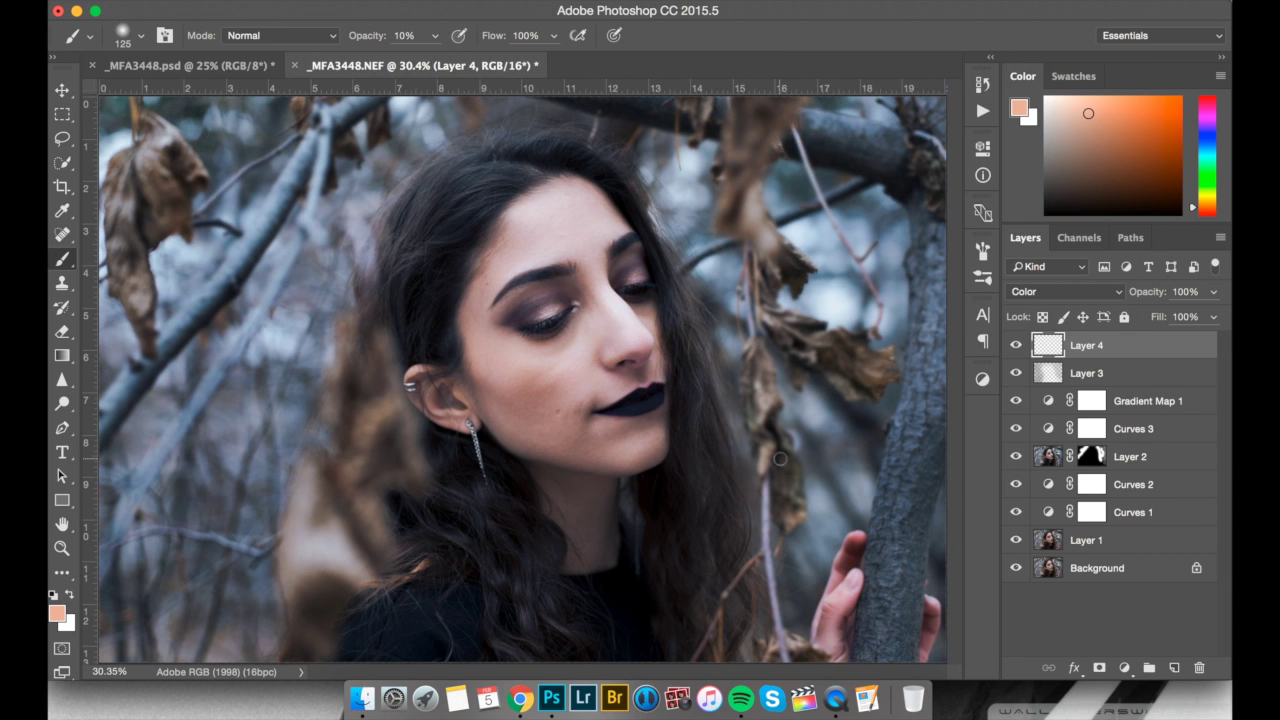
{"action": "left_click", "coordinate": [1016, 346]}
{"action": "left_click", "coordinate": [1016, 346]}
{"action": "left_click", "coordinate": [1017, 346]}
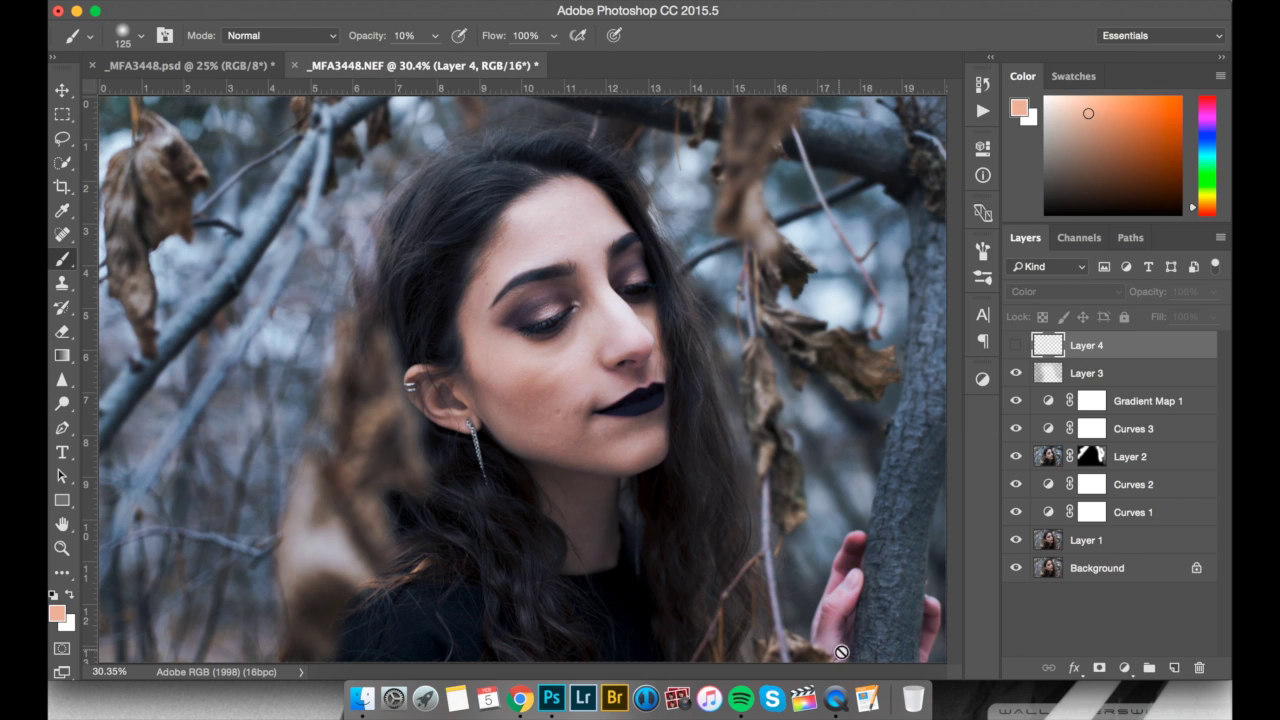
{"action": "left_click", "coordinate": [1016, 346]}
- Stamp all visible layers into a new layer above Layer 4 and activate the Sharpen tool
{"action": "key", "text": "super+0"}
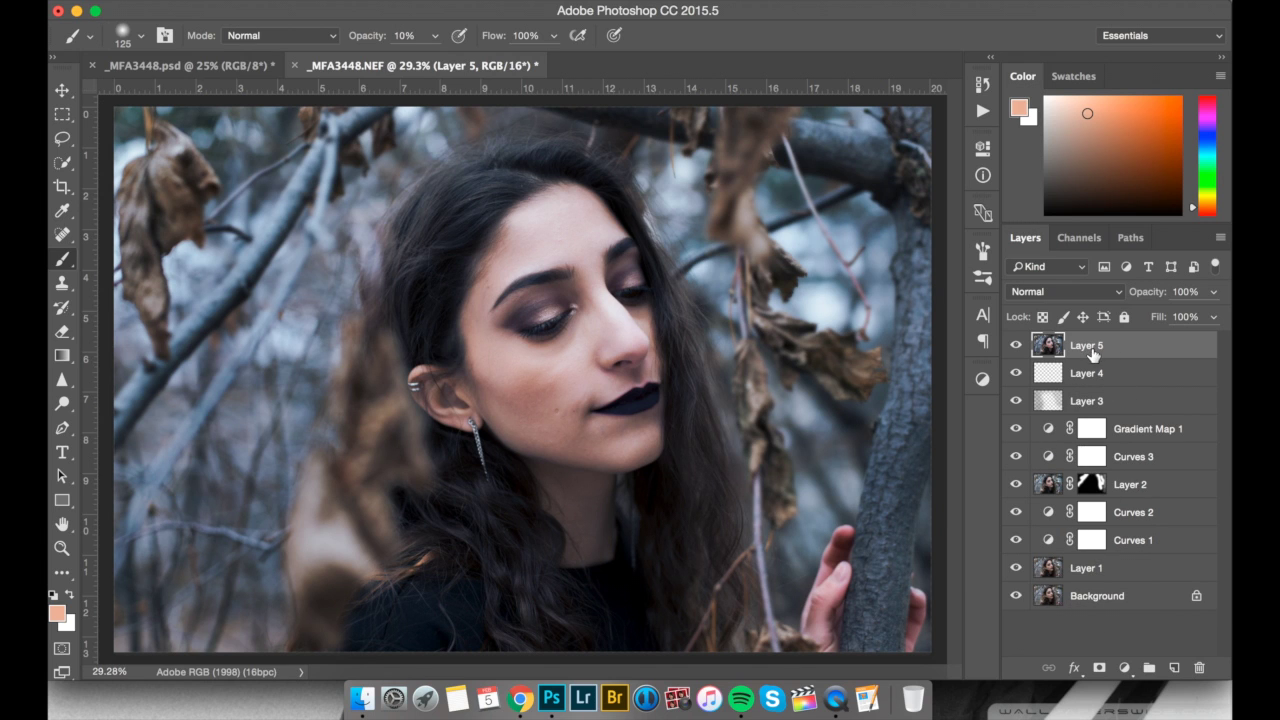
{"action": "left_click", "coordinate": [64, 382]}
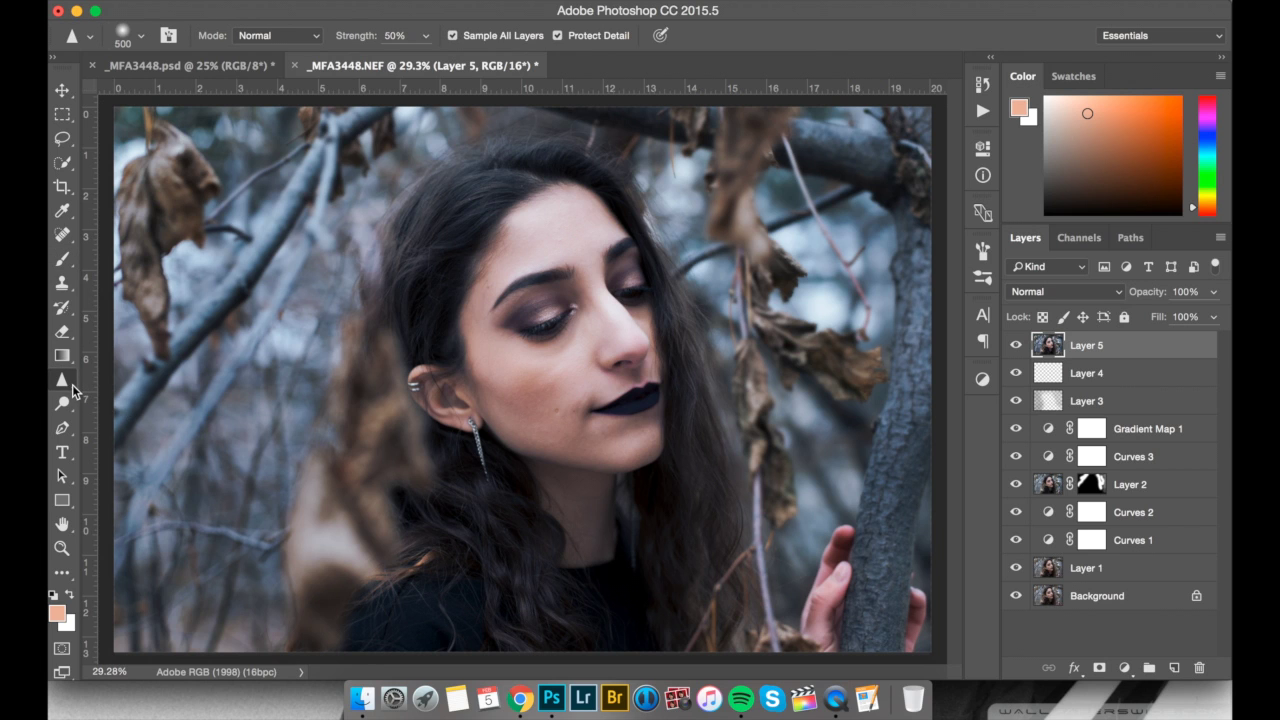
{"action": "right_click", "coordinate": [64, 382]}
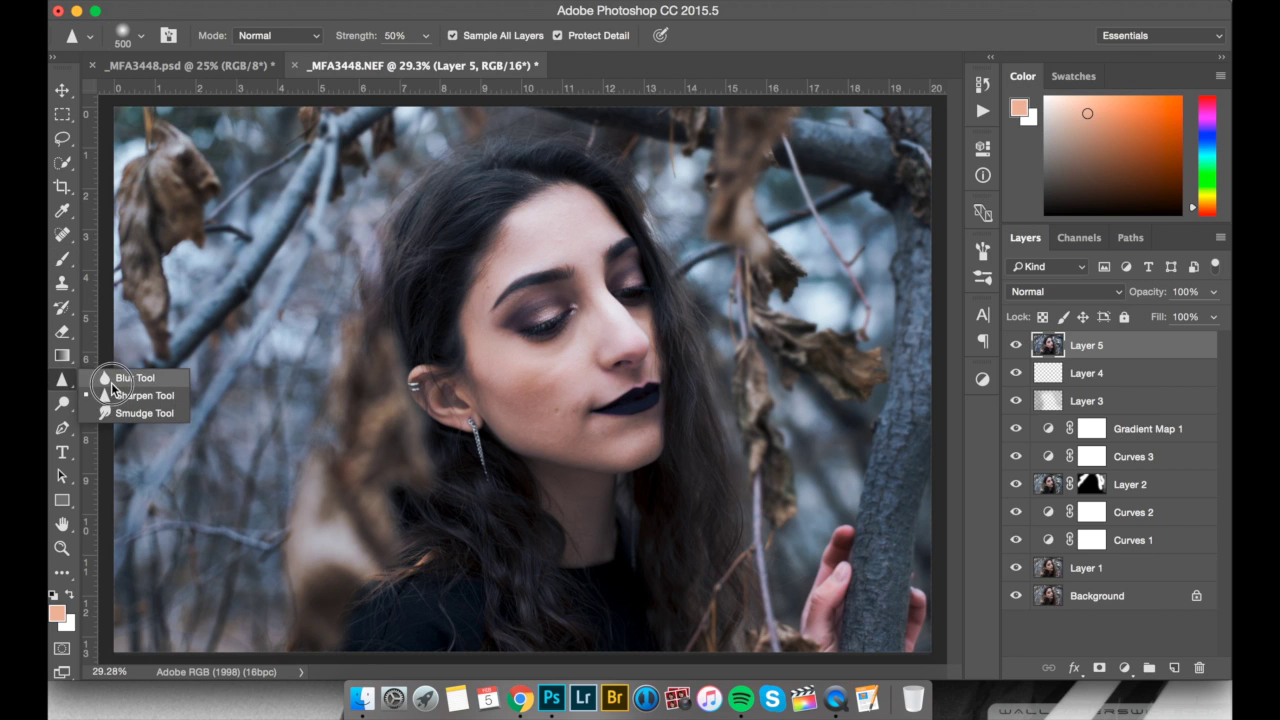
{"action": "left_click", "coordinate": [111, 380]}
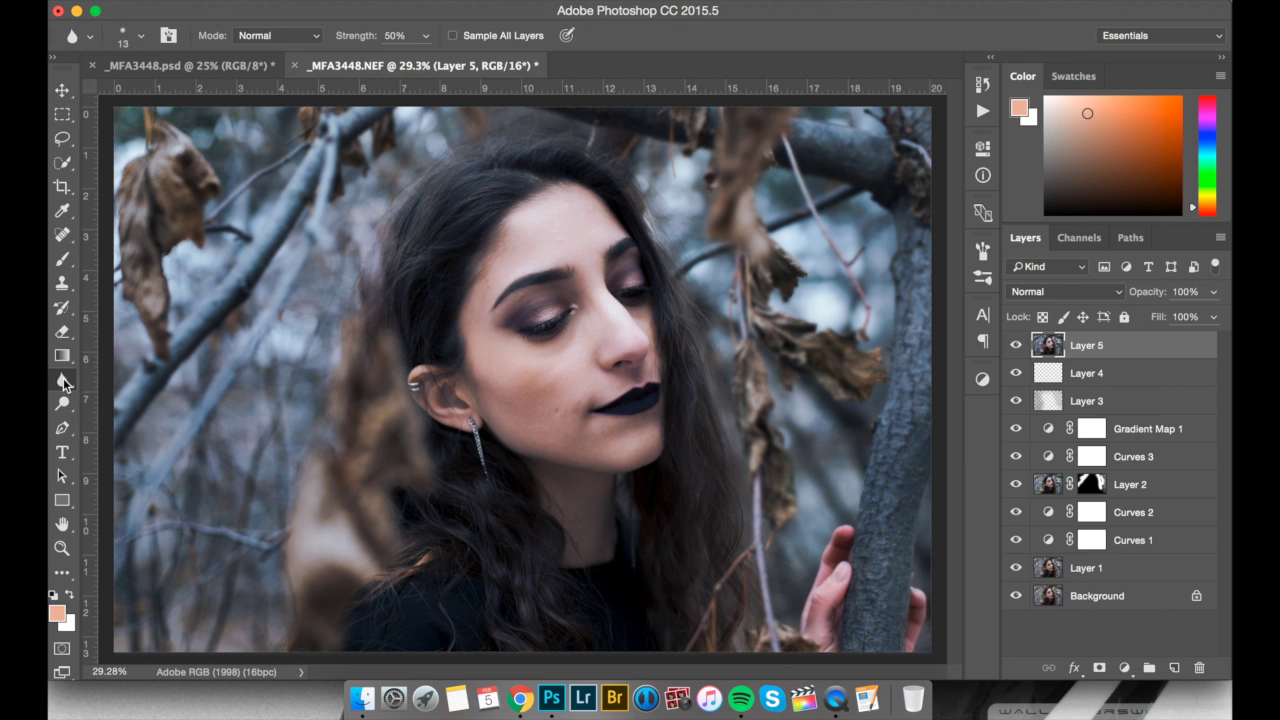
{"action": "right_click", "coordinate": [62, 383]}
{"action": "left_click", "coordinate": [111, 394]}
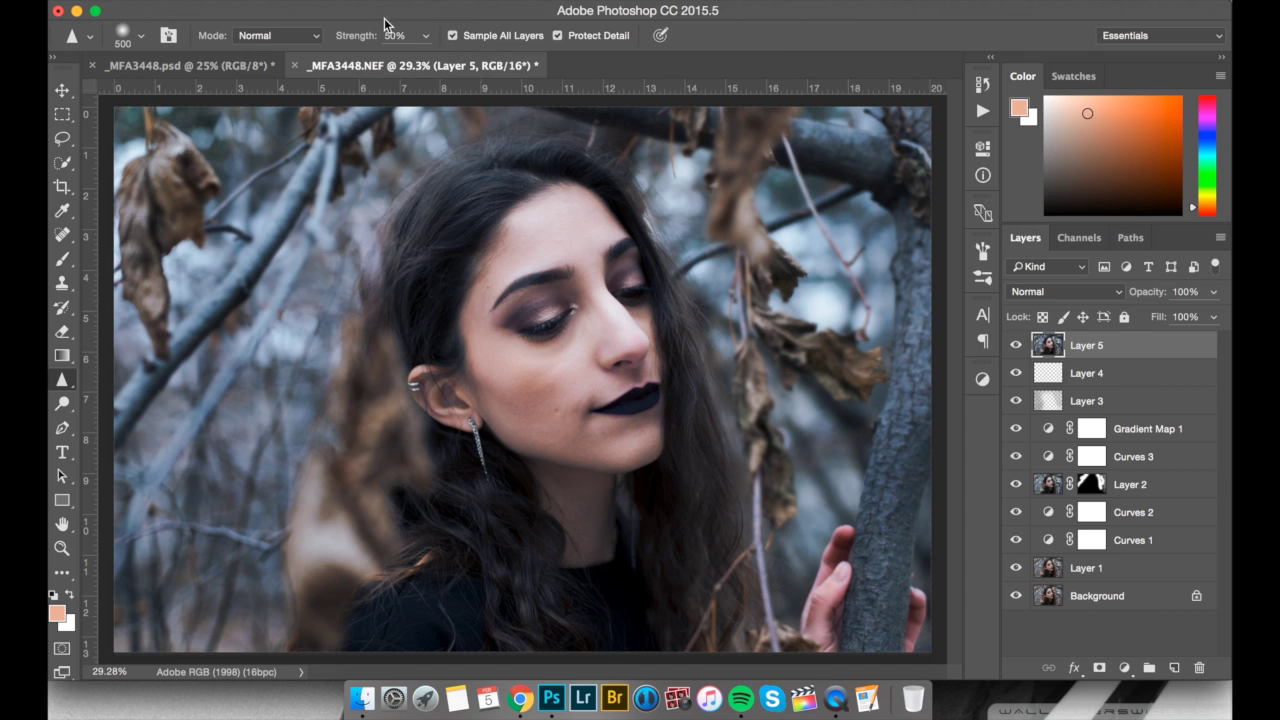
- Set the Sharpen tool's brush size to 400
{"action": "key", "text": "bracketright"}
{"action": "key", "text": "bracketright"}
{"action": "key", "text": "bracketright"}
{"action": "key", "text": "bracketleft"}
{"action": "key", "text": "bracketleft"}
{"action": "key", "text": "bracketleft"}
{"action": "key", "text": "bracketleft"}
{"action": "scroll", "coordinate": [583, 556], "scroll_direction": "down", "scroll_amount": 1}
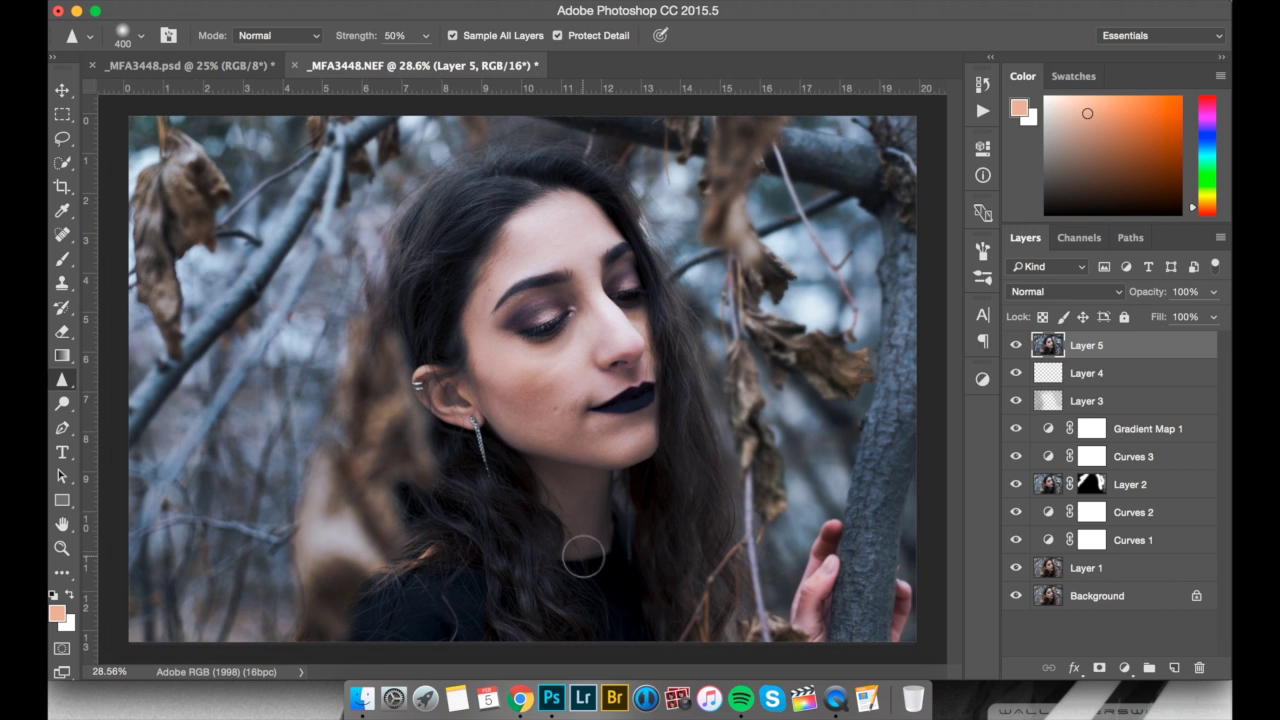